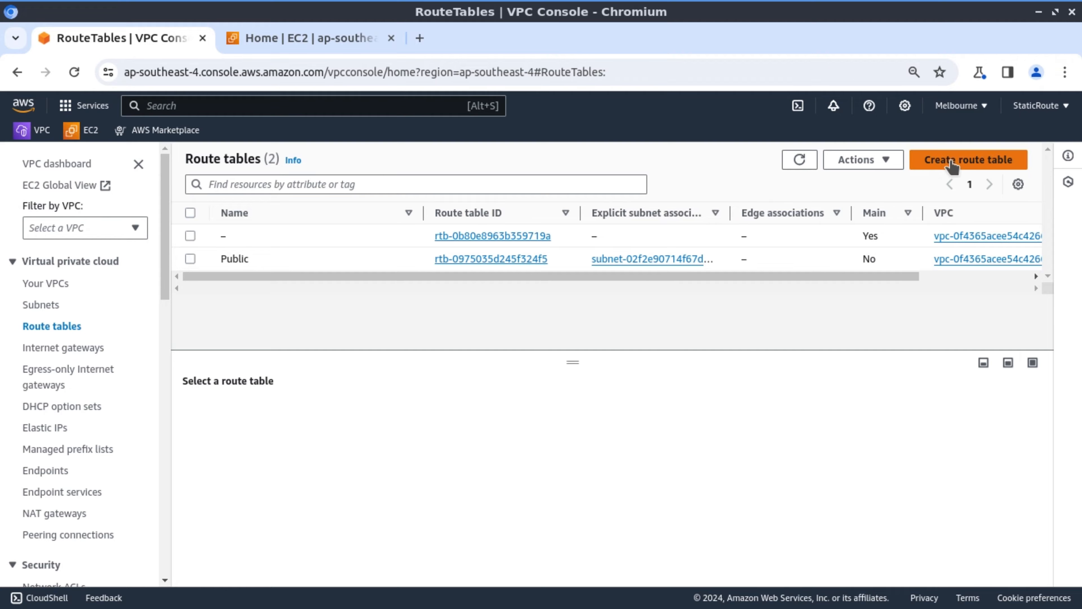
- Create a route table named Private in the SR-VPC
{"action": "left_click", "coordinate": [949, 163]}
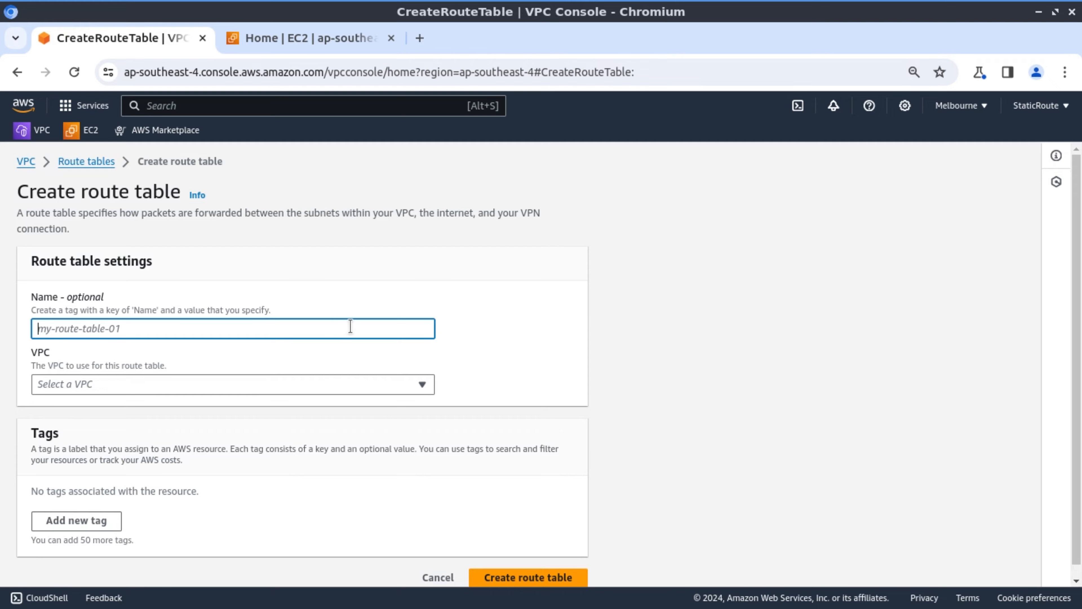
{"action": "type", "text": "Private"}
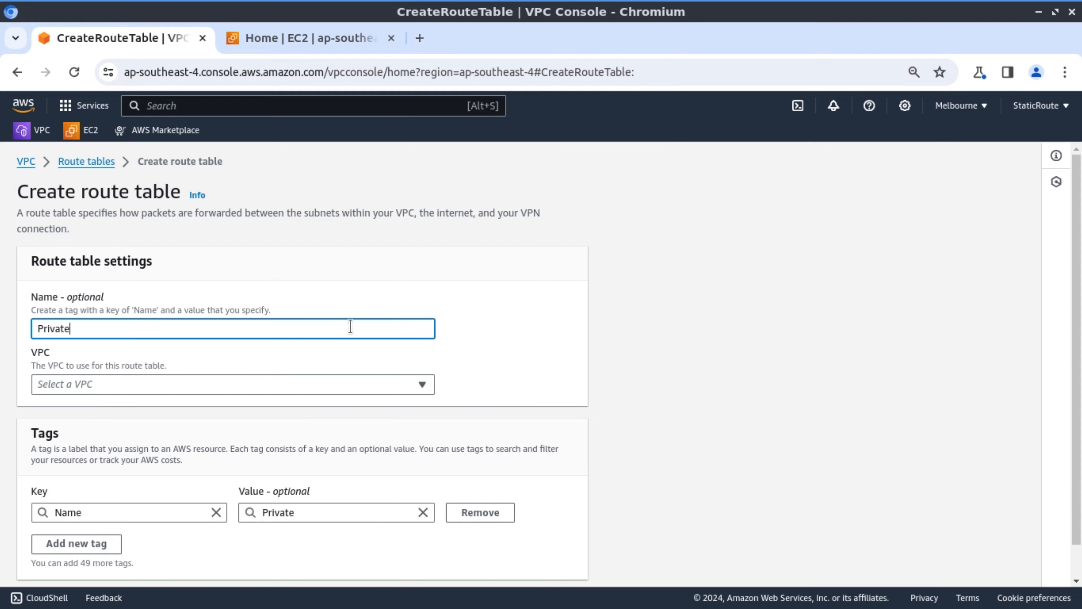
{"action": "left_click", "coordinate": [379, 383]}
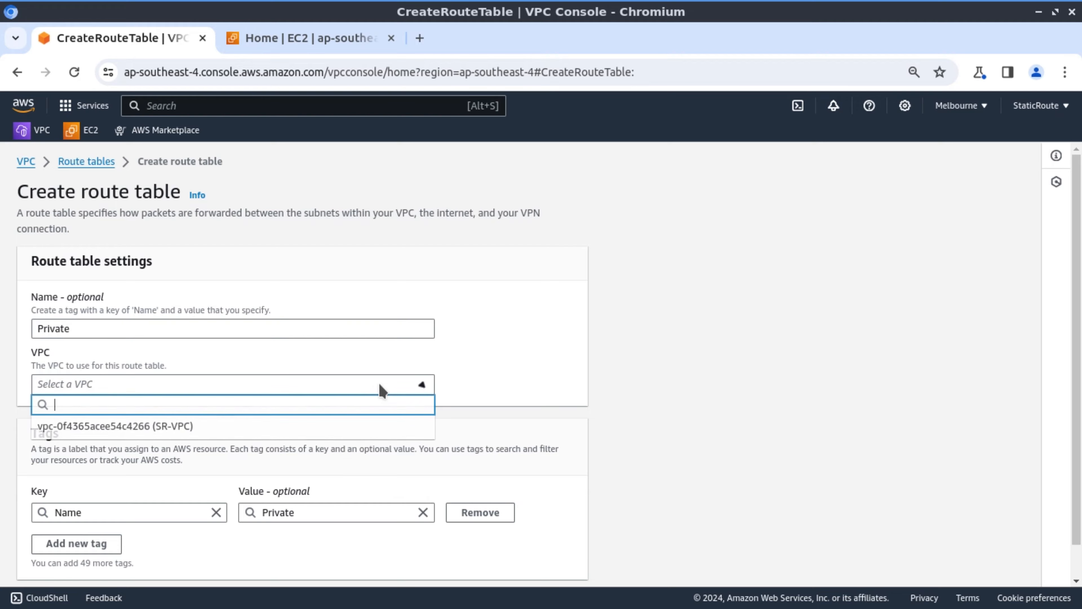
{"action": "left_click", "coordinate": [343, 428]}
{"action": "scroll", "coordinate": [639, 499], "scroll_direction": "down", "scroll_amount": 2}
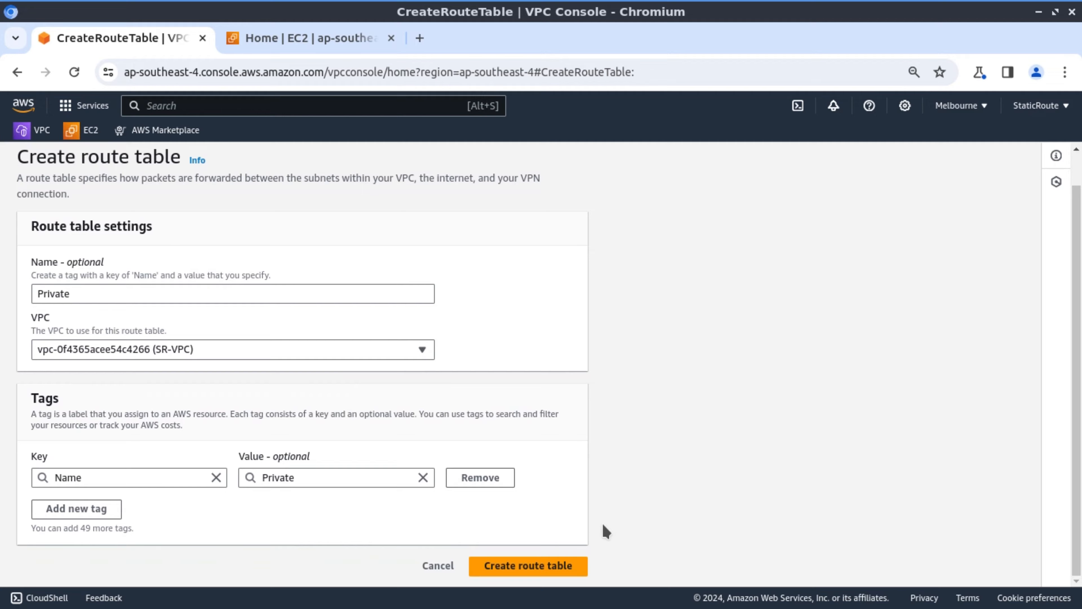
{"action": "left_click", "coordinate": [529, 567]}
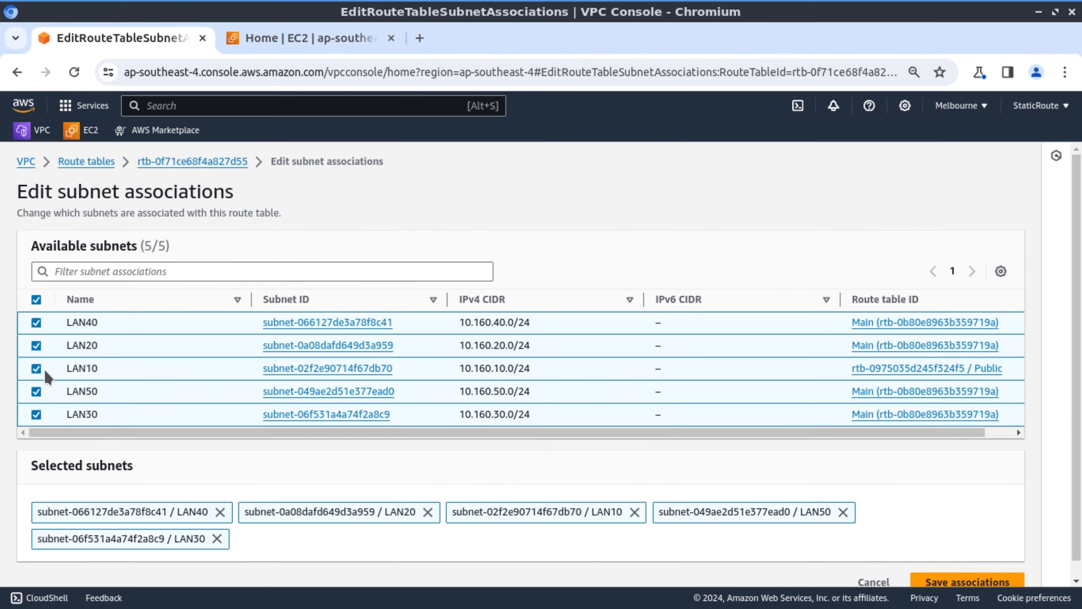
- Associate the LAN20, LAN30, LAN40 and LAN50 subnets with the Private route table, leaving out LAN10, and save
{"action": "left_click", "coordinate": [36, 368]}
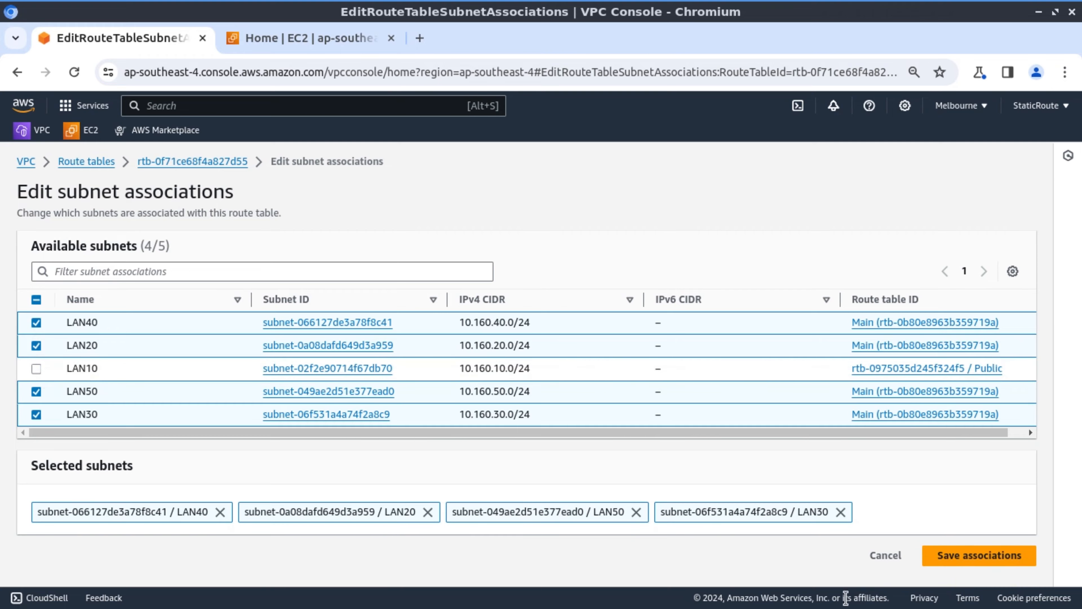
{"action": "left_click", "coordinate": [979, 562]}
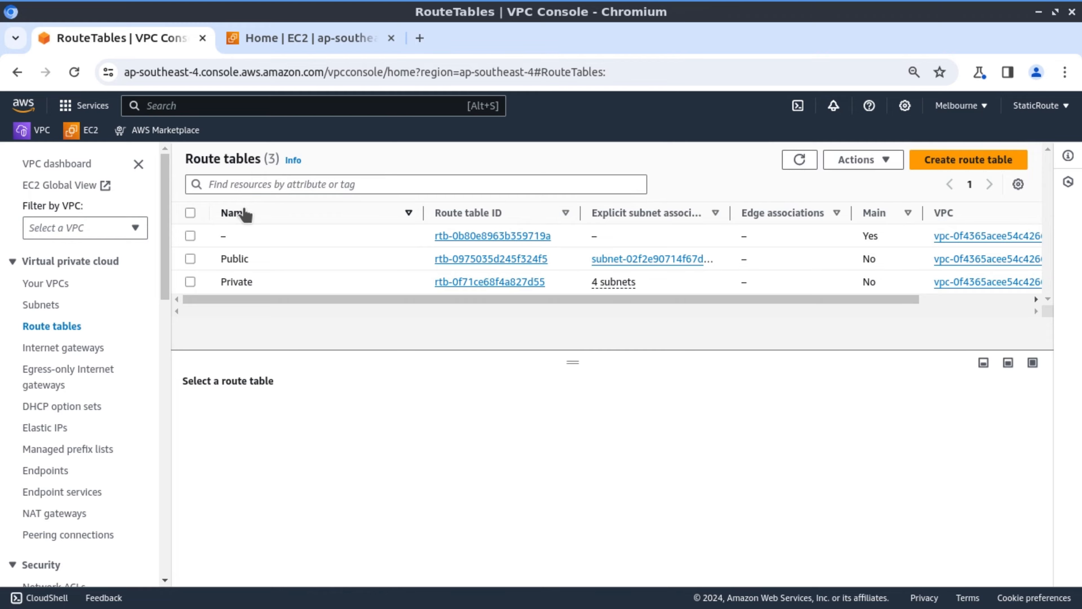
- Set the Private route table as the main route table, confirming with "set", and refresh the route table list
{"action": "left_click", "coordinate": [280, 237]}
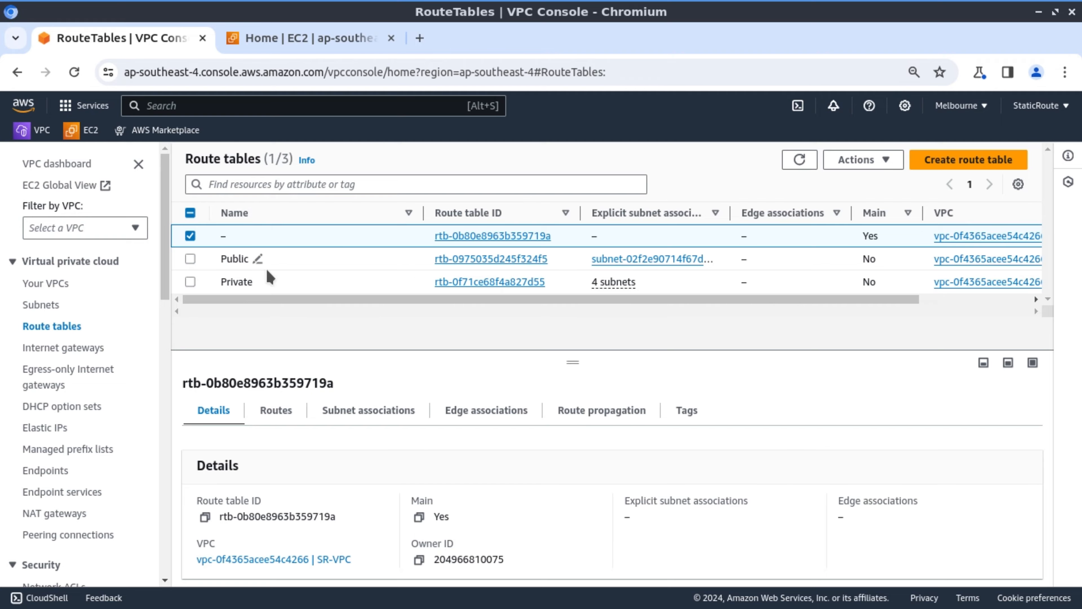
{"action": "left_click", "coordinate": [190, 282]}
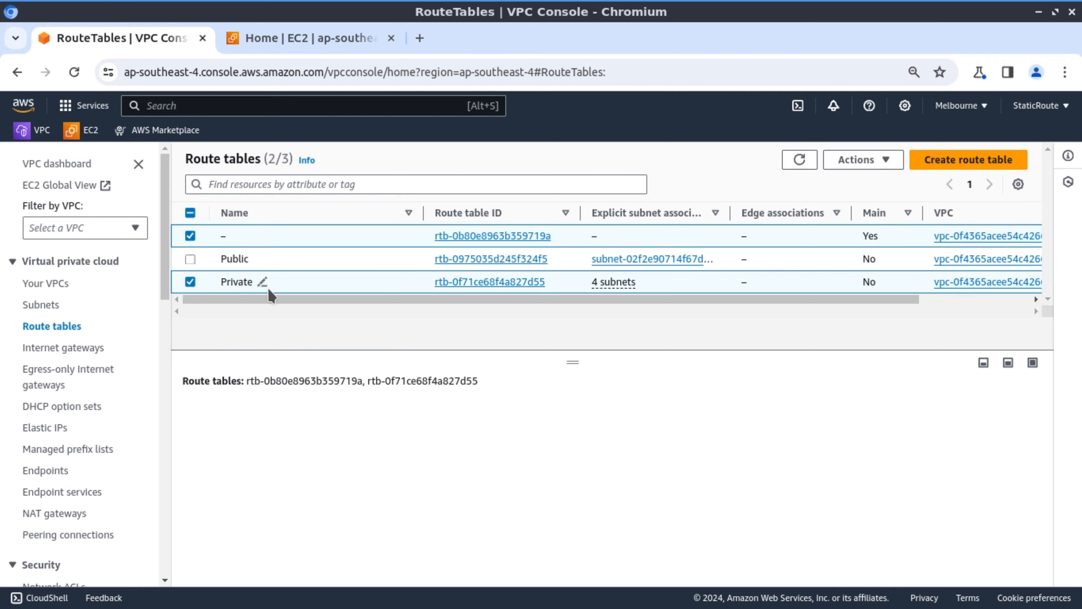
{"action": "left_click", "coordinate": [190, 236]}
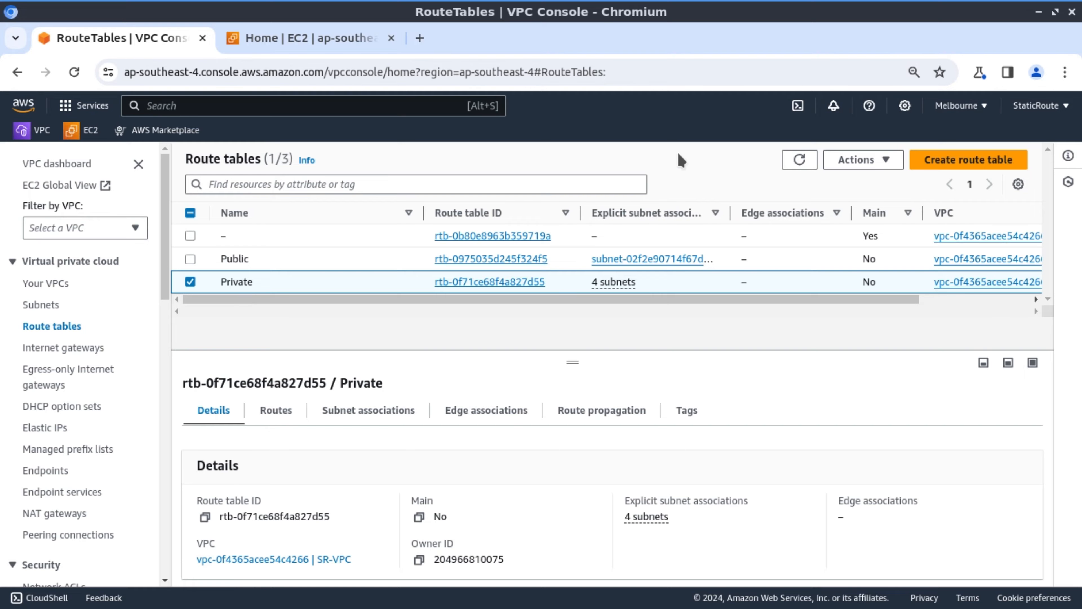
{"action": "left_click", "coordinate": [190, 281]}
{"action": "left_click", "coordinate": [190, 282]}
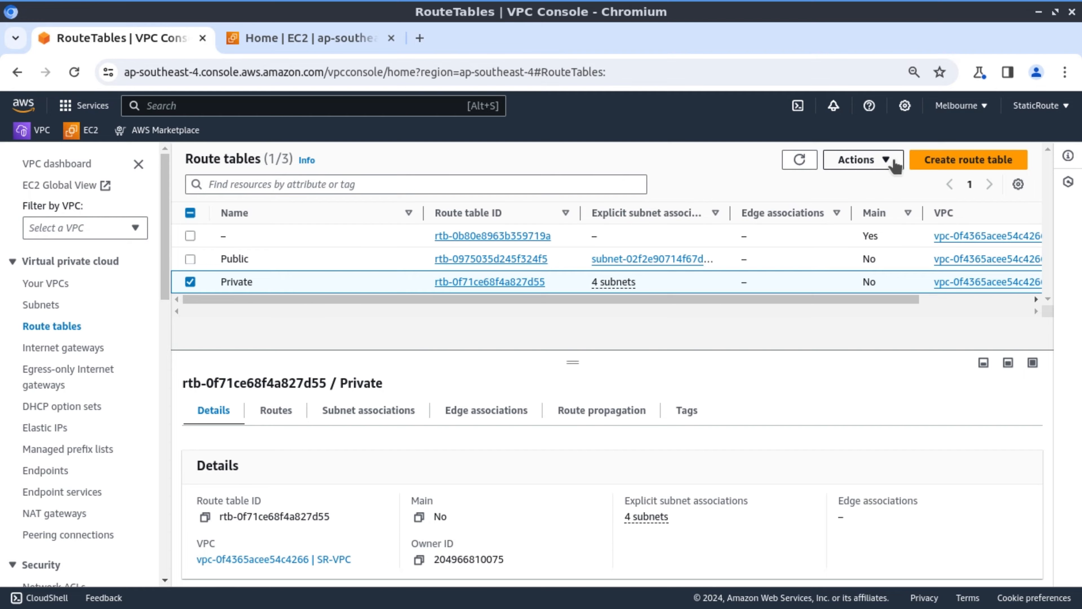
{"action": "left_click", "coordinate": [857, 160]}
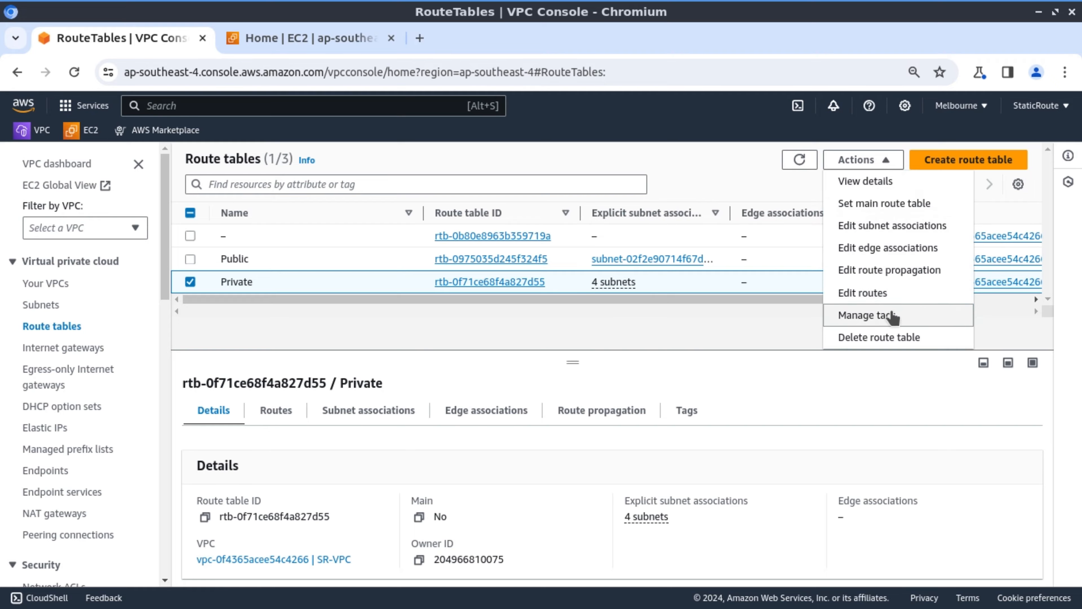
{"action": "left_click", "coordinate": [890, 204]}
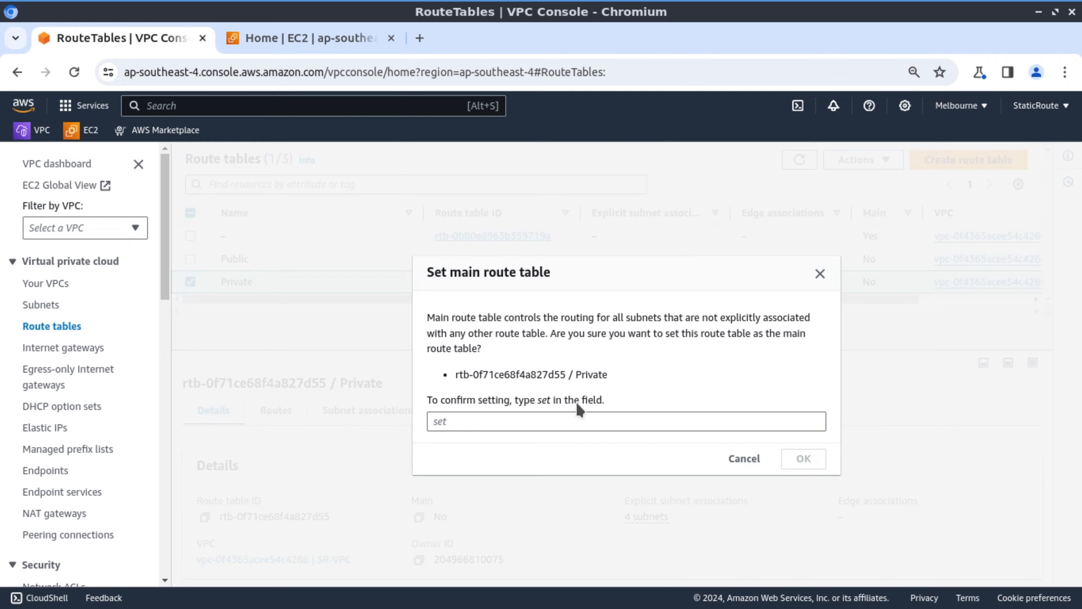
{"action": "left_click", "coordinate": [578, 420]}
{"action": "type", "text": "set"}
{"action": "key", "text": "Return"}
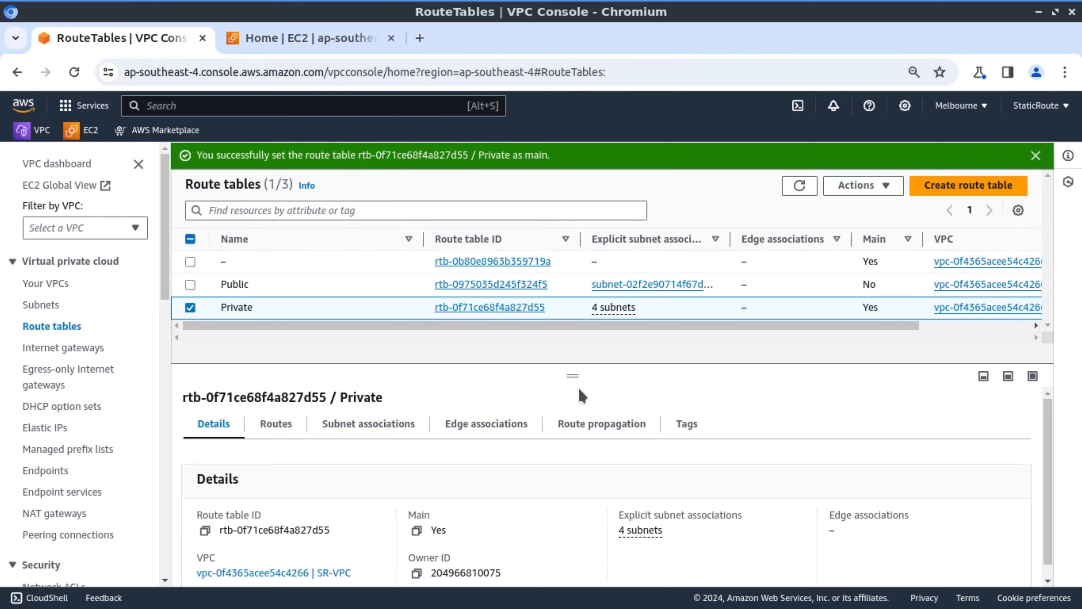
{"action": "left_click", "coordinate": [315, 308]}
{"action": "left_click", "coordinate": [800, 186]}
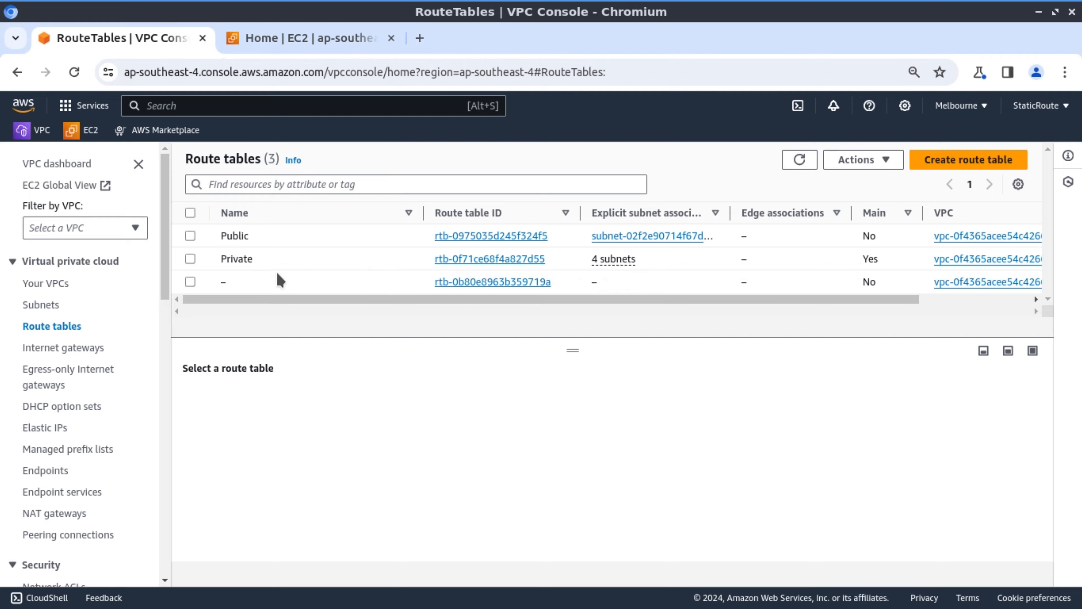
- Delete the unnamed route table, confirming with "delete", and refresh the route table list
{"action": "left_click", "coordinate": [190, 282]}
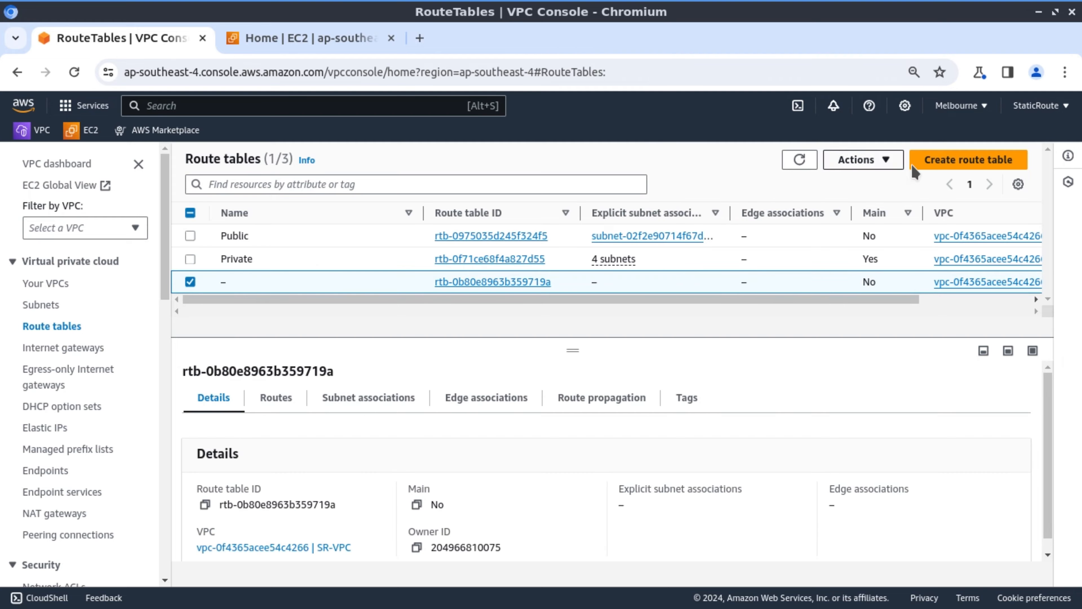
{"action": "left_click", "coordinate": [895, 160]}
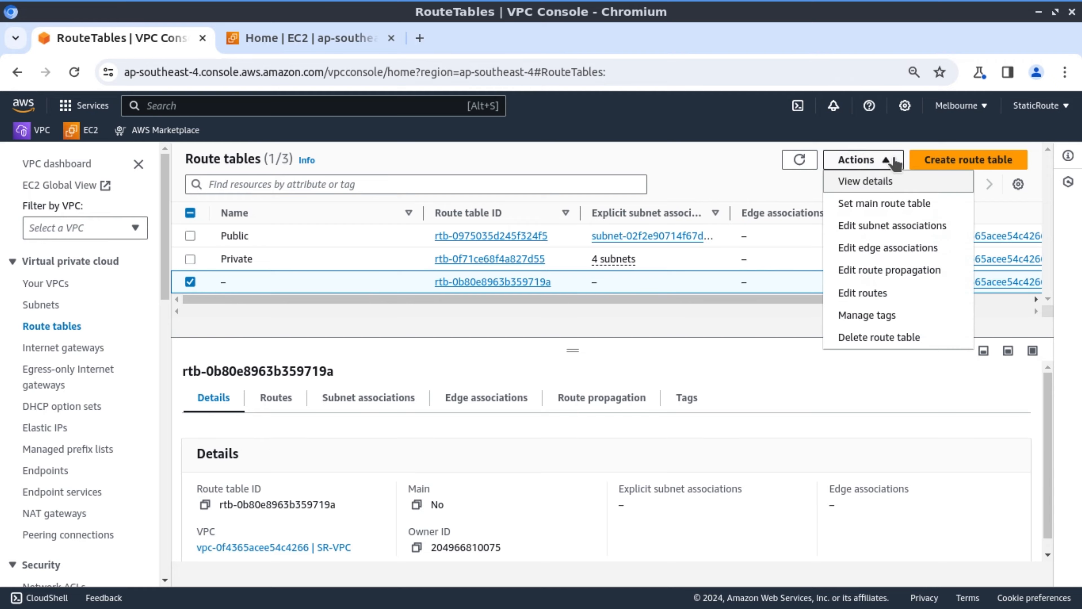
{"action": "left_click", "coordinate": [872, 337]}
{"action": "left_click", "coordinate": [675, 419]}
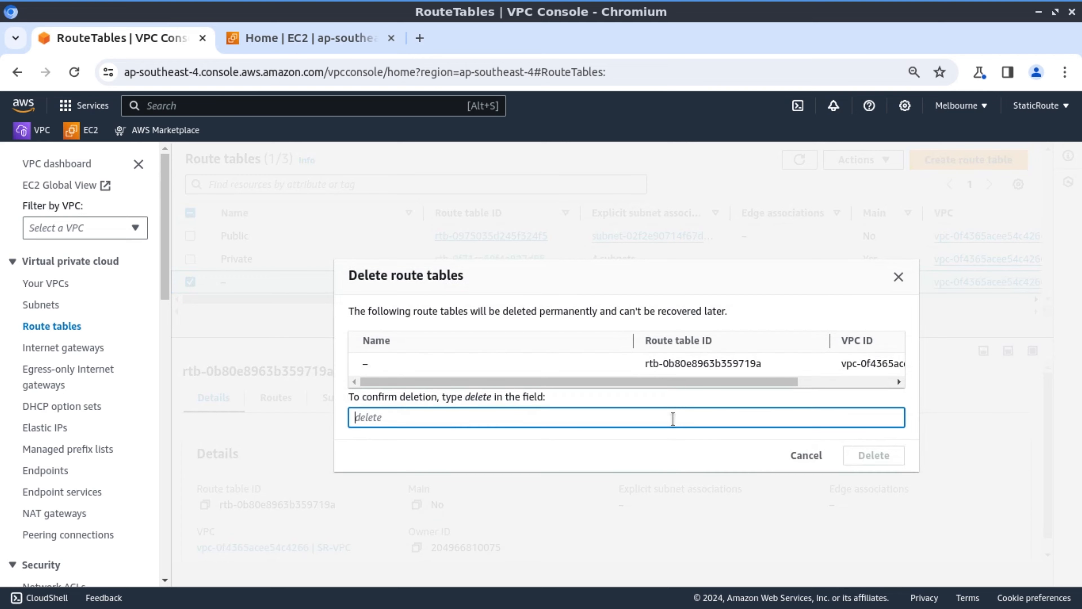
{"action": "type", "text": "delete"}
{"action": "key", "text": "Return"}
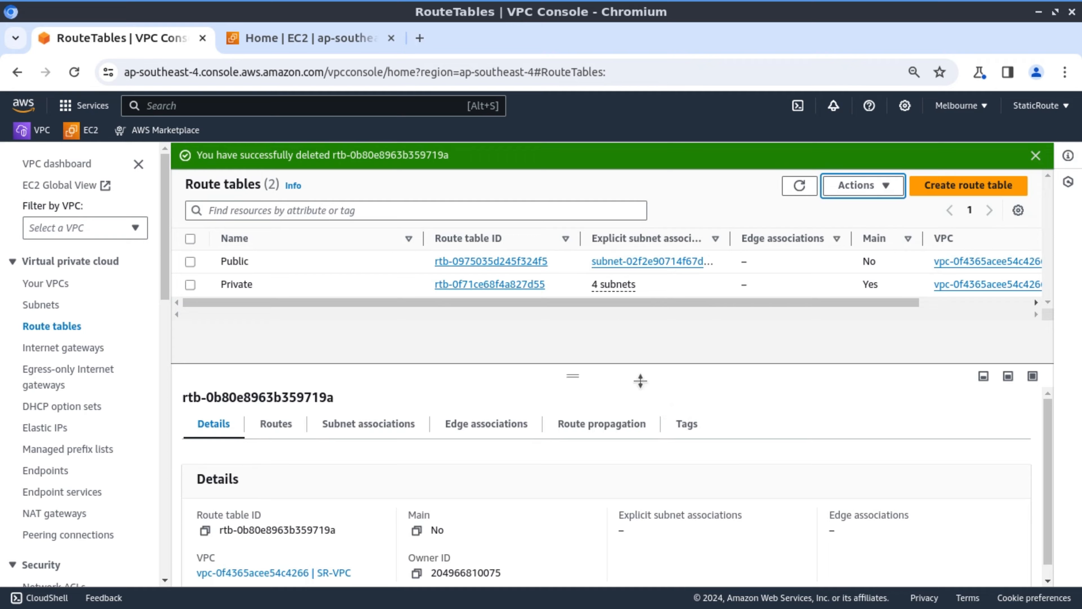
{"action": "left_click", "coordinate": [800, 185]}
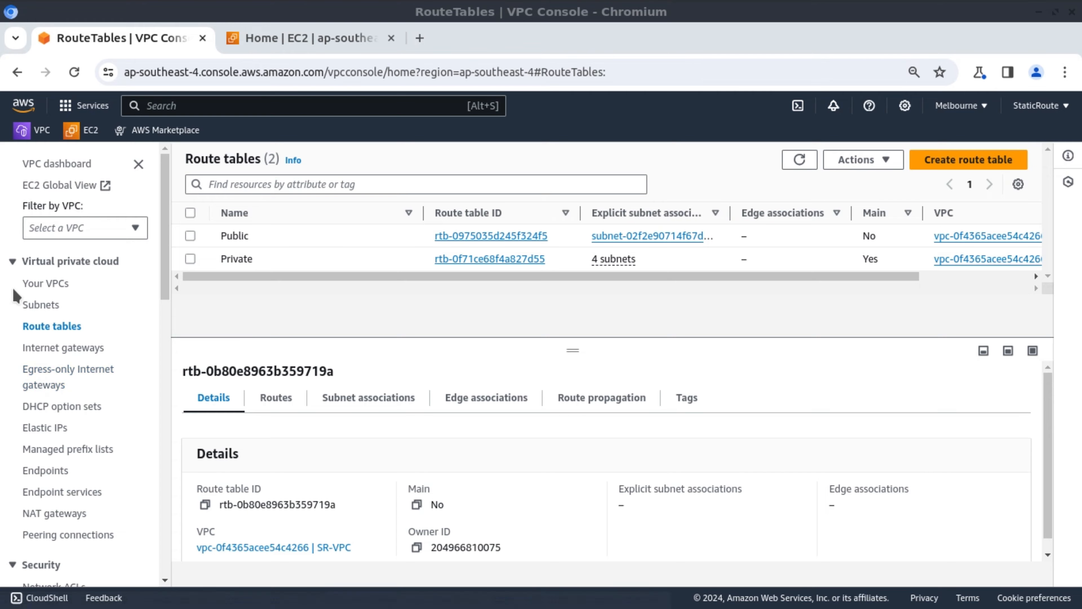
- Switch to the EC2 console and start a security group named MGTM with description "Allow MGMT" in the SR-VPC
{"action": "left_click", "coordinate": [306, 43]}
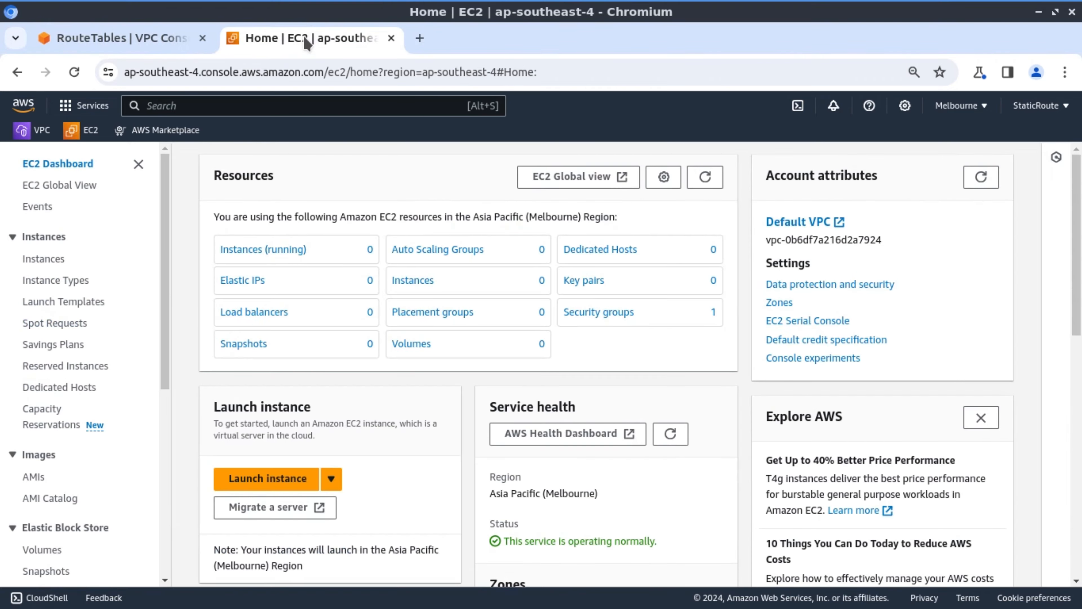
{"action": "scroll", "coordinate": [59, 410], "scroll_direction": "down", "scroll_amount": 7}
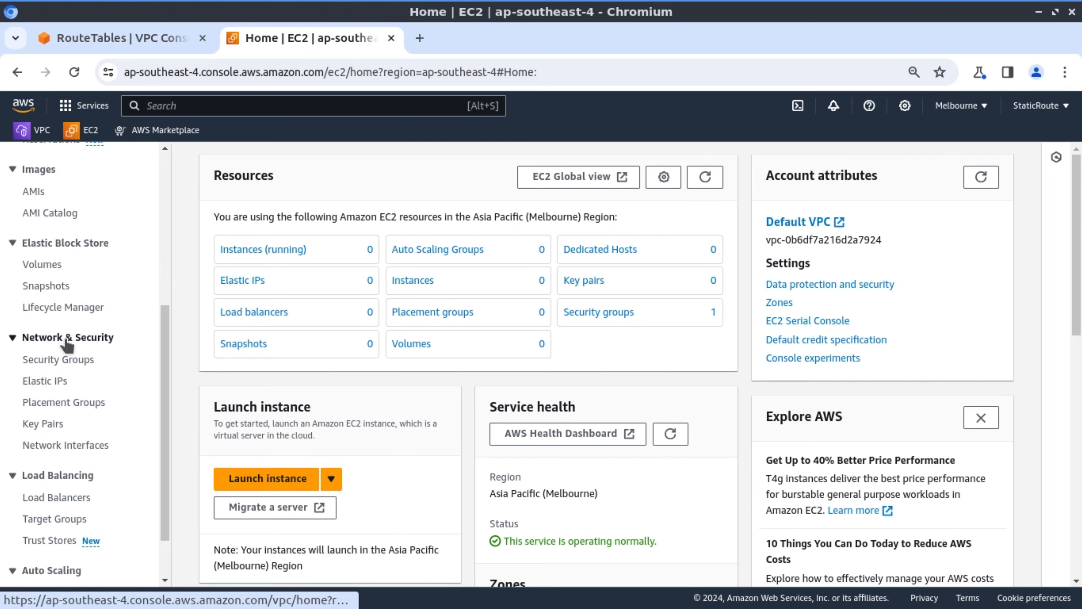
{"action": "left_click", "coordinate": [46, 362]}
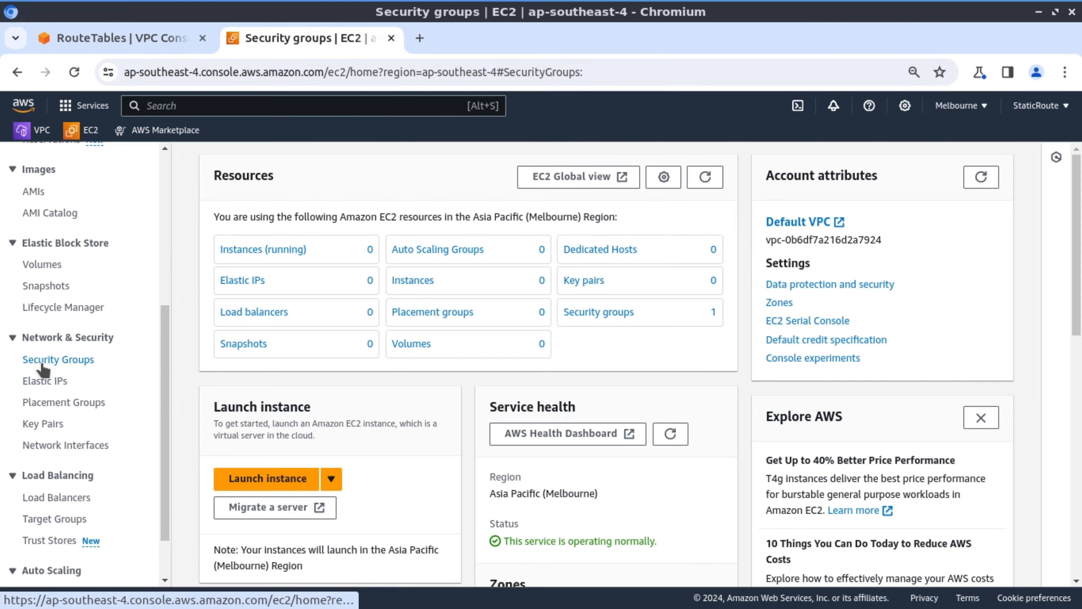
{"action": "left_click", "coordinate": [976, 172]}
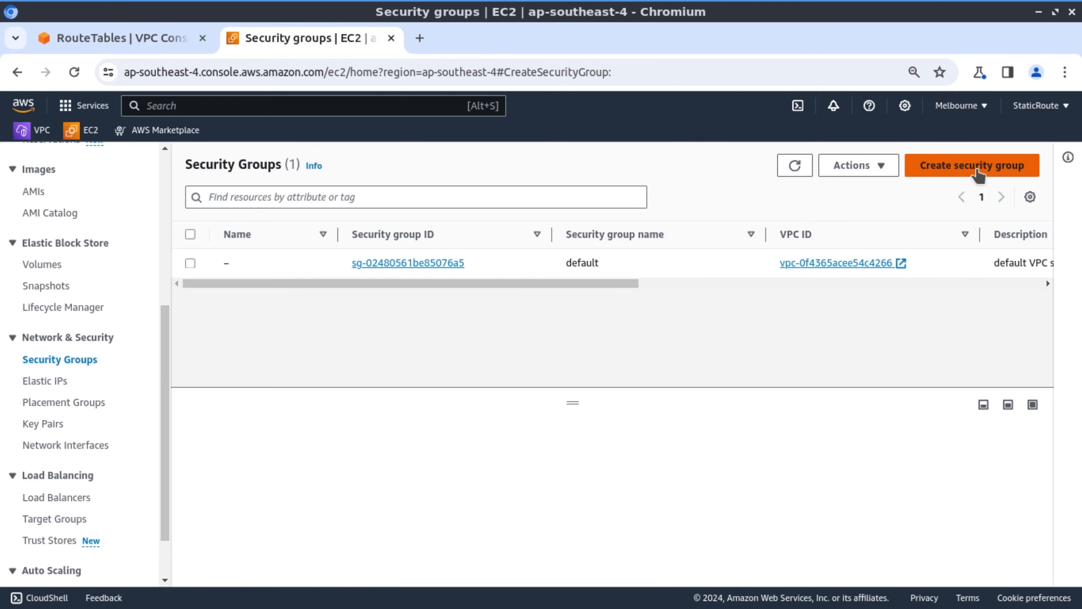
{"action": "left_click", "coordinate": [376, 328]}
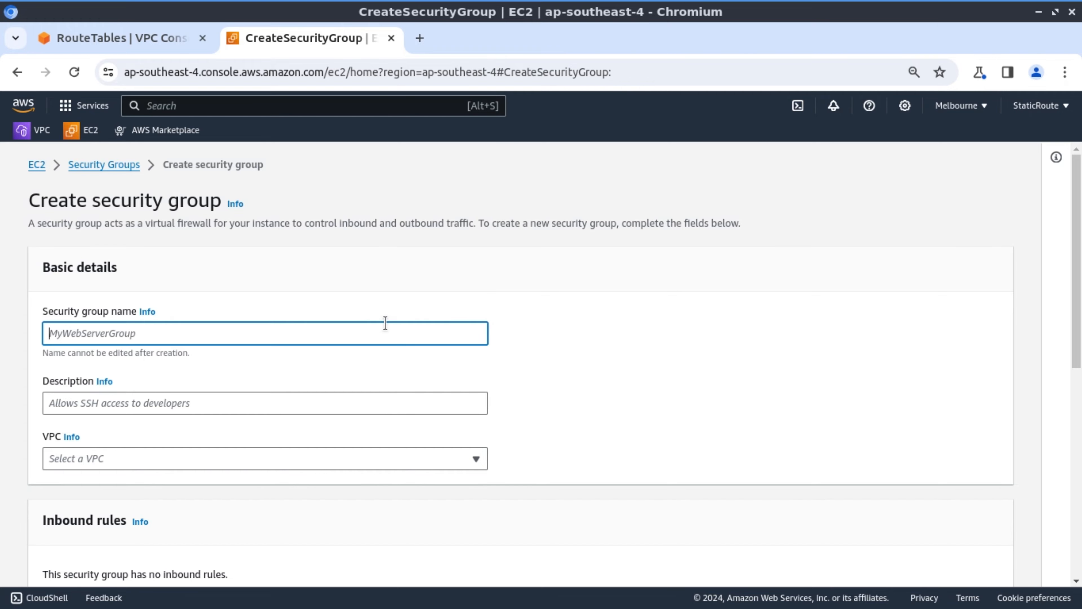
{"action": "type", "text": "MGTM"}
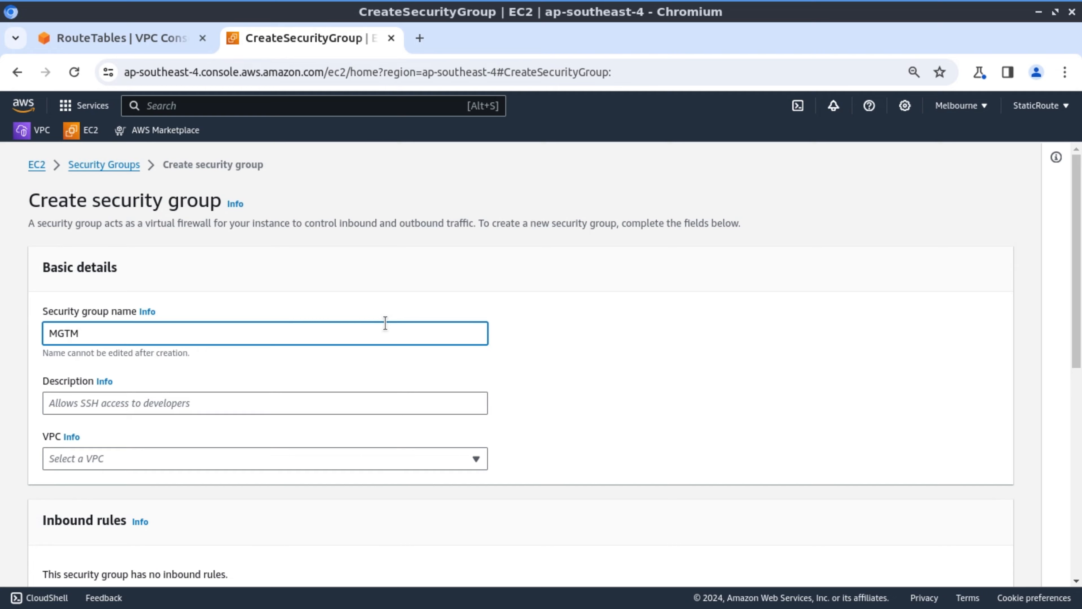
{"action": "left_click", "coordinate": [349, 402]}
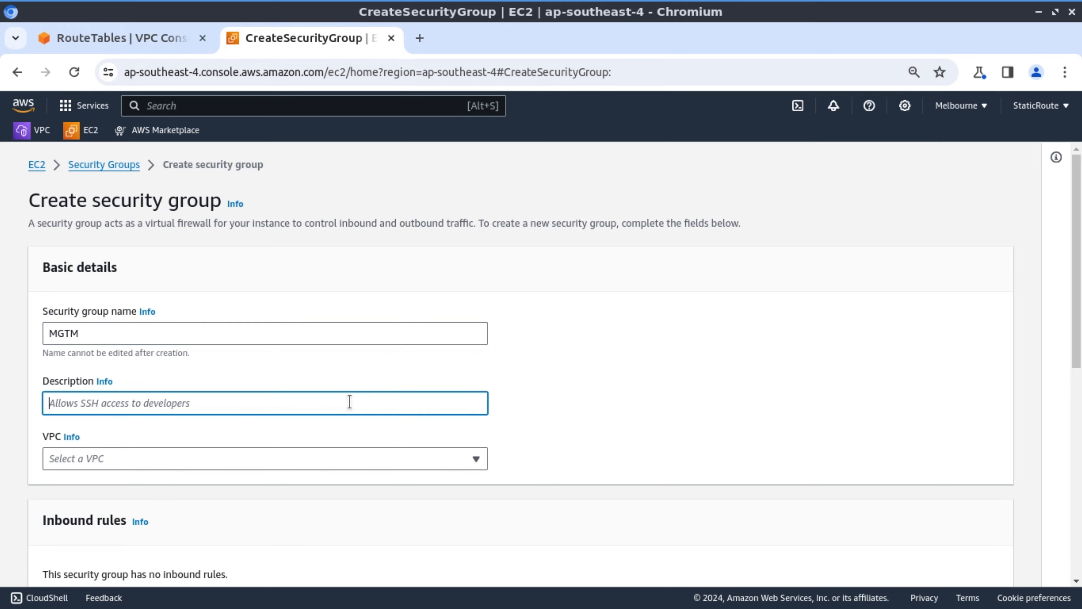
{"action": "type", "text": "Allow "}
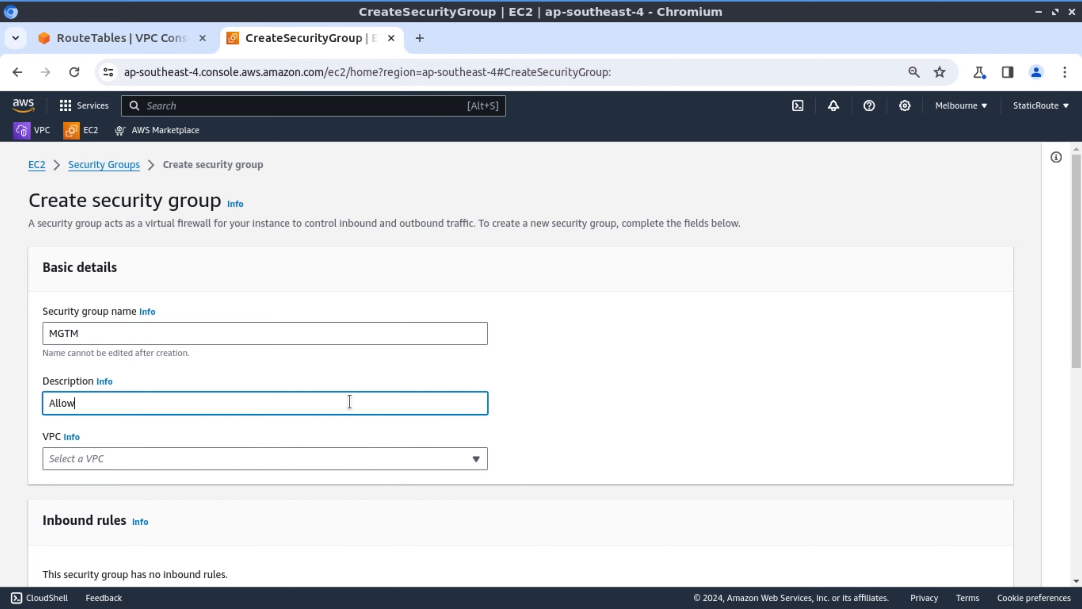
{"action": "type", "text": "MGMT"}
- Describe the existing all-traffic outbound rule as "Allow All Outbound"
{"action": "scroll", "coordinate": [382, 458], "scroll_direction": "down", "scroll_amount": 5}
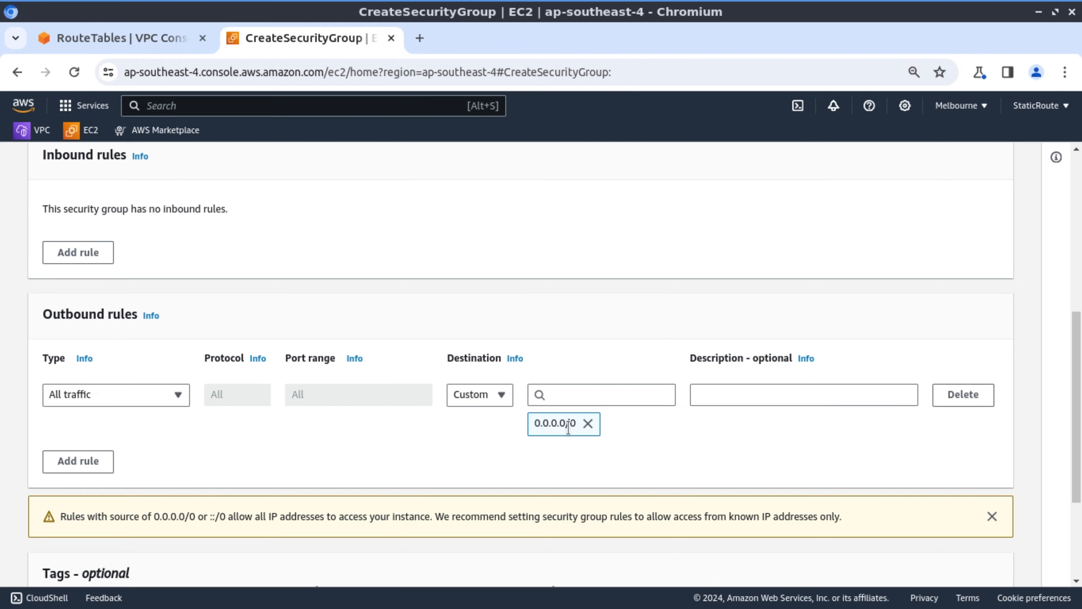
{"action": "left_click", "coordinate": [721, 399]}
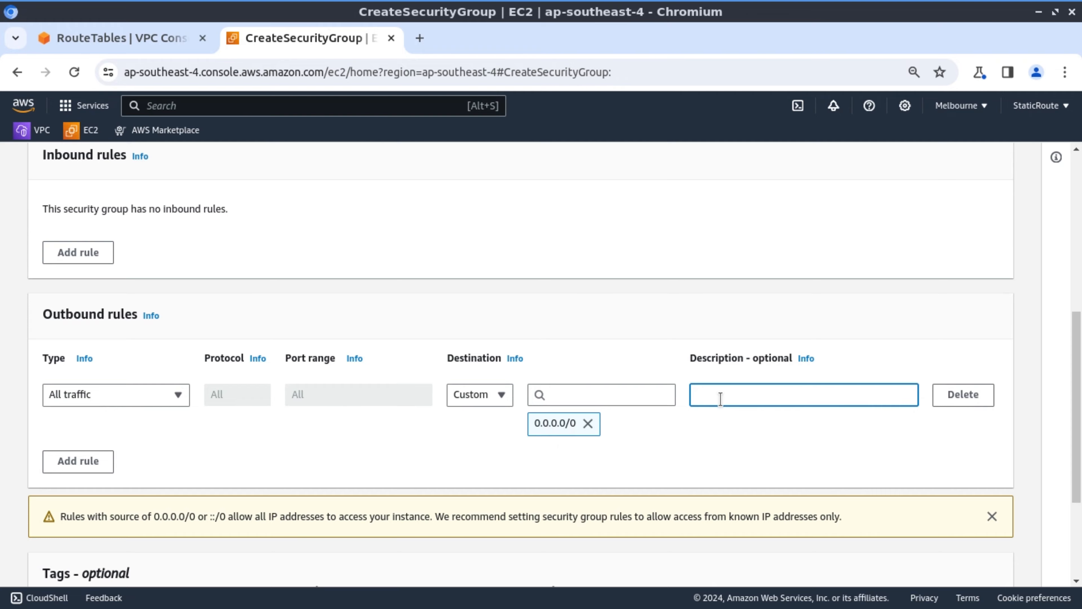
{"action": "type", "text": "Allow All Outbound"}
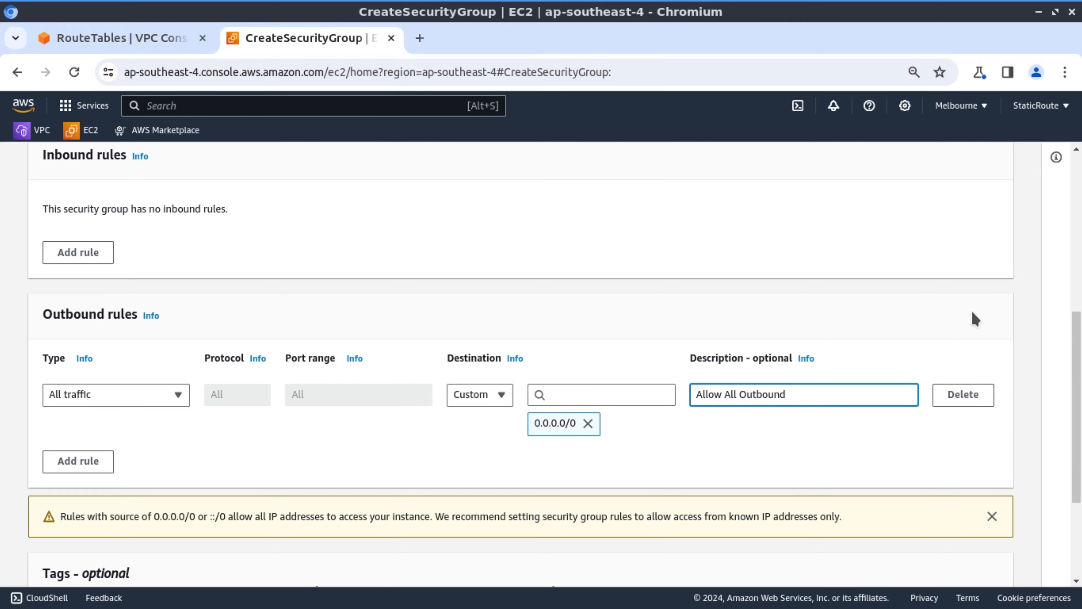
{"action": "scroll", "coordinate": [469, 375], "scroll_direction": "up", "scroll_amount": 3}
{"action": "scroll", "coordinate": [468, 376], "scroll_direction": "down", "scroll_amount": 3}
{"action": "scroll", "coordinate": [468, 386], "scroll_direction": "down", "scroll_amount": 3}
{"action": "scroll", "coordinate": [303, 376], "scroll_direction": "up", "scroll_amount": 10}
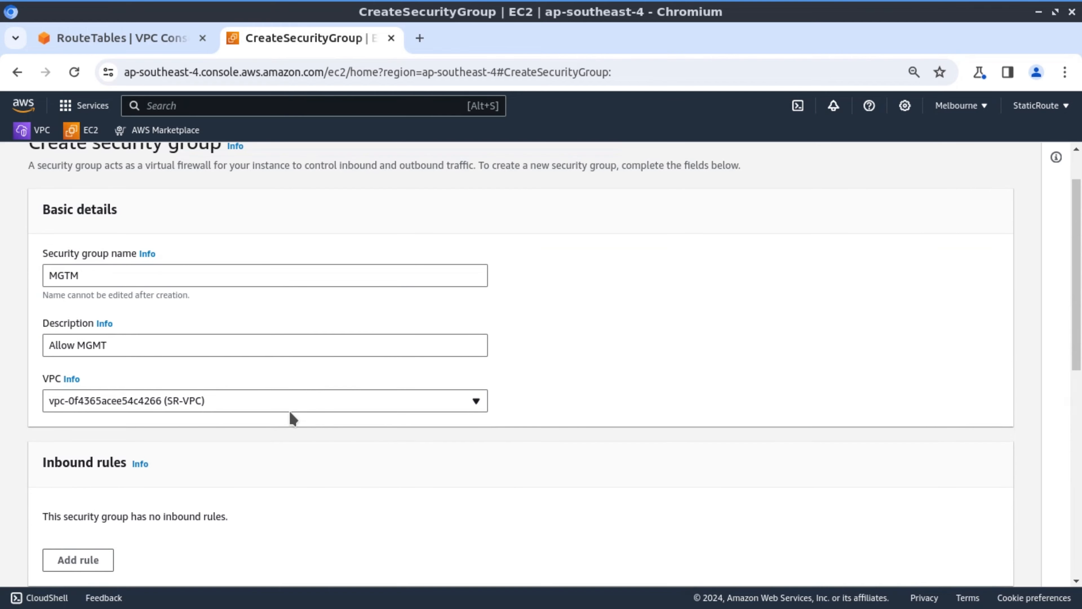
- Add an inbound HTTPS rule with source 0.0.0.0/0 and description "Alooow HTTPS", and create the security group
{"action": "scroll", "coordinate": [292, 416], "scroll_direction": "down", "scroll_amount": 4}
{"action": "left_click", "coordinate": [85, 369]}
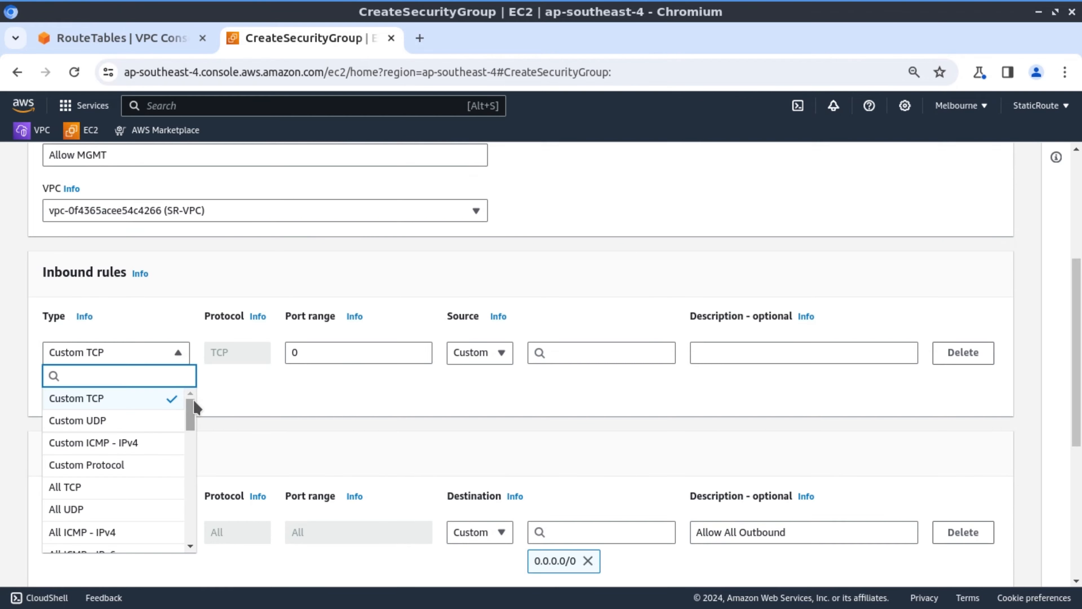
{"action": "scroll", "coordinate": [194, 407], "scroll_direction": "down", "scroll_amount": 4}
{"action": "left_click", "coordinate": [198, 451]}
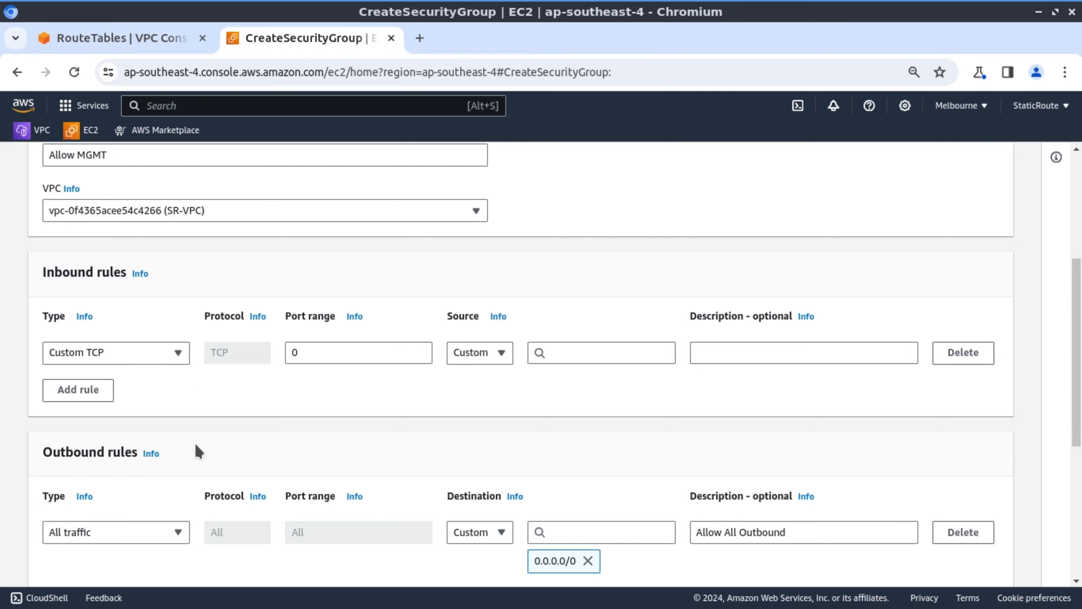
{"action": "left_click", "coordinate": [554, 353]}
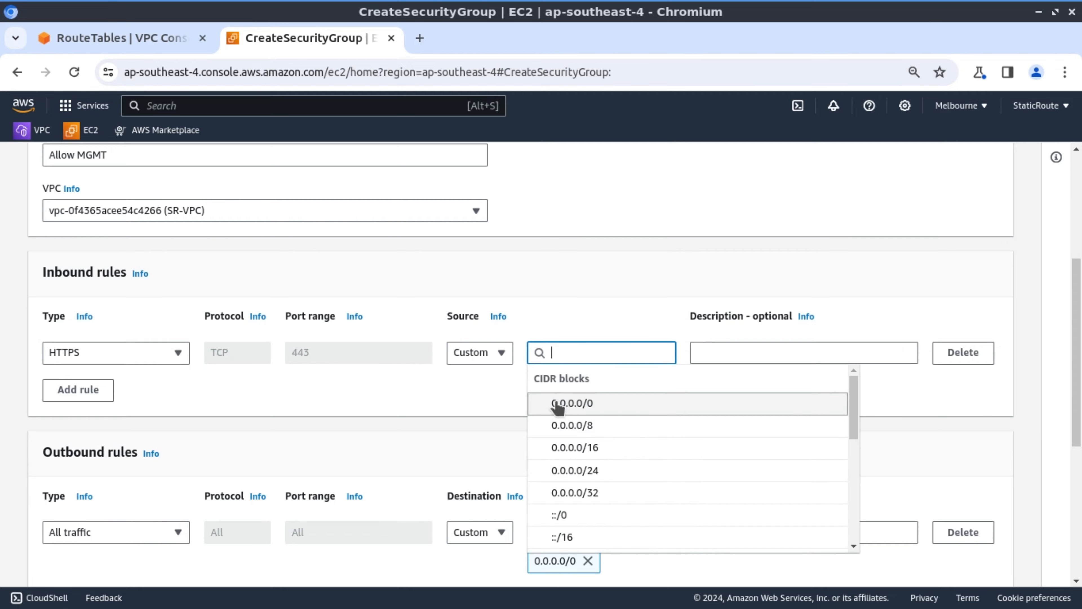
{"action": "left_click", "coordinate": [559, 408]}
{"action": "left_click", "coordinate": [735, 350]}
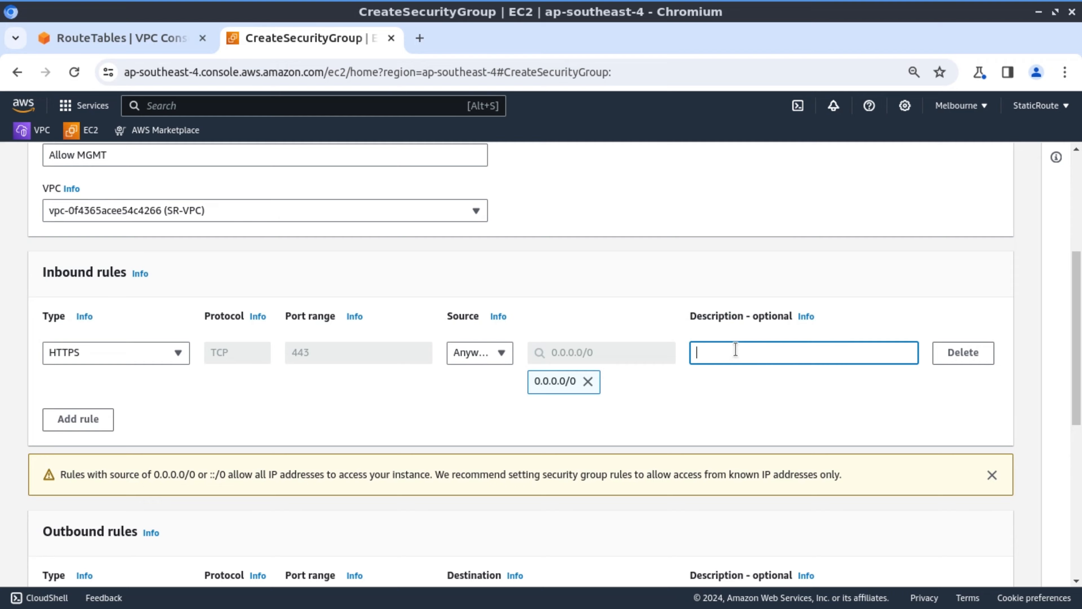
{"action": "type", "text": "Alooow HTTPS"}
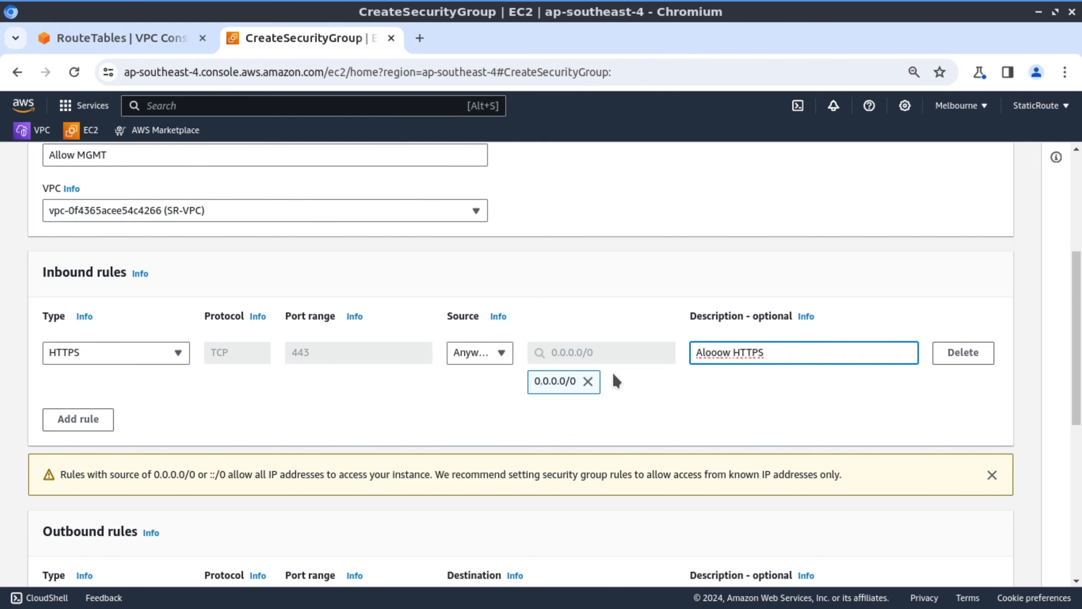
{"action": "scroll", "coordinate": [612, 372], "scroll_direction": "down", "scroll_amount": 5}
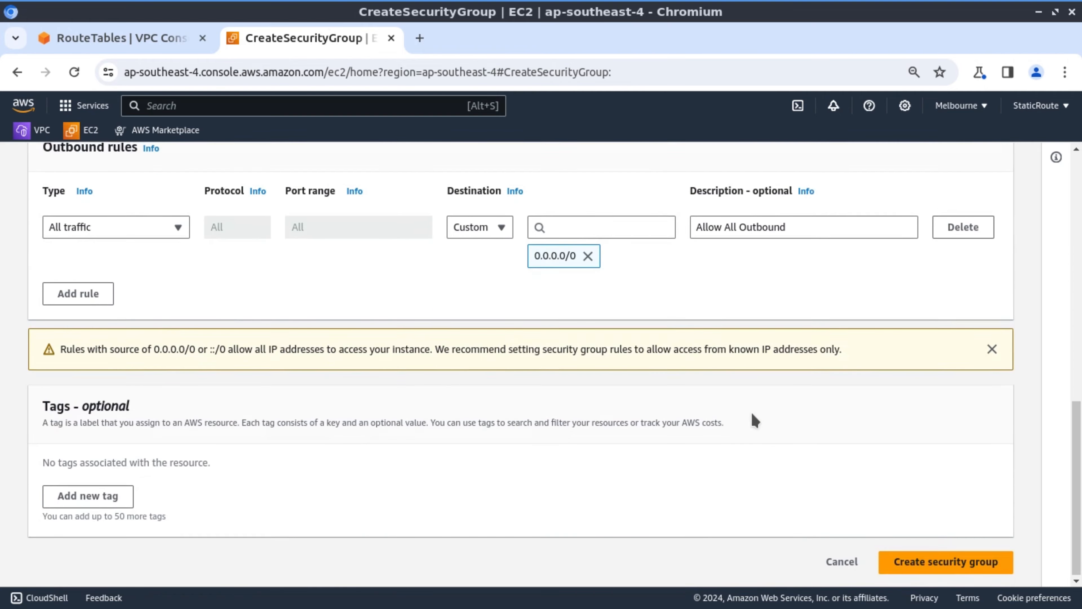
{"action": "left_click", "coordinate": [965, 563]}
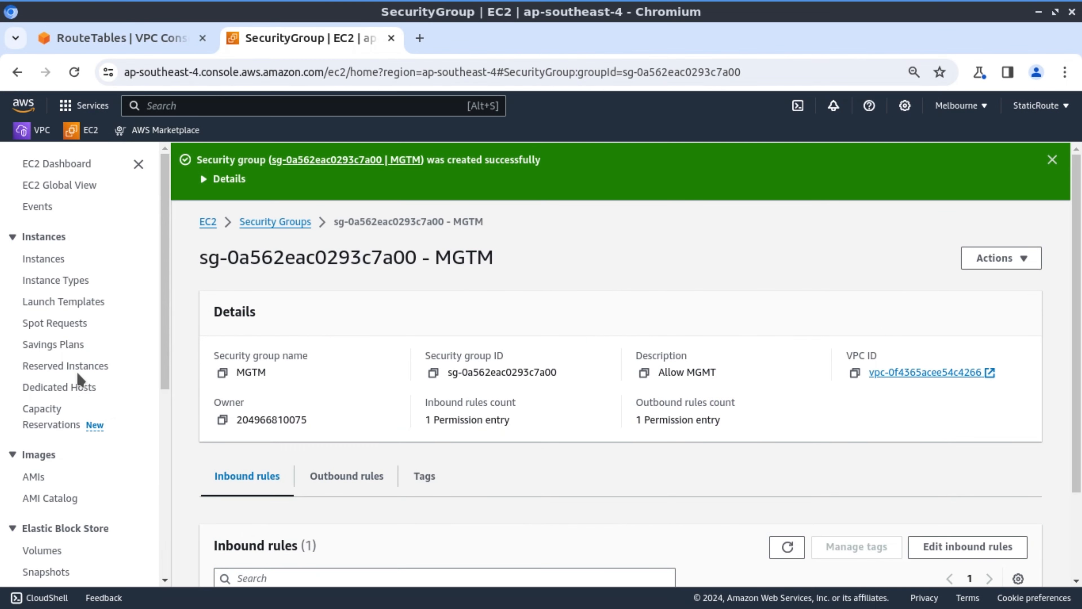
- Start a new EC2 network interface with description LAN20 in the LAN20 subnet
{"action": "scroll", "coordinate": [68, 444], "scroll_direction": "down", "scroll_amount": 5}
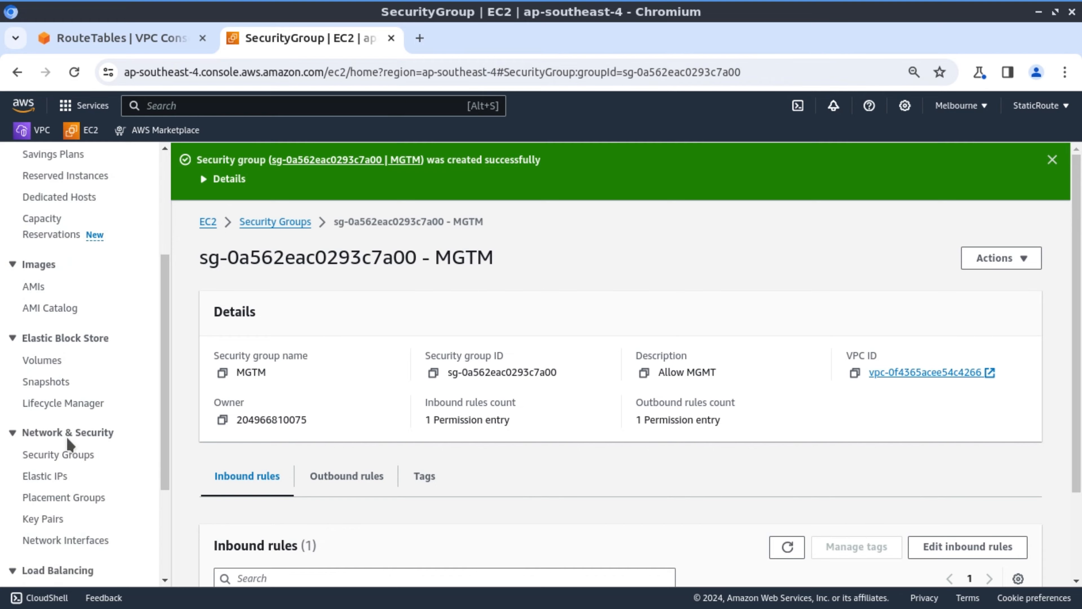
{"action": "left_click", "coordinate": [49, 540]}
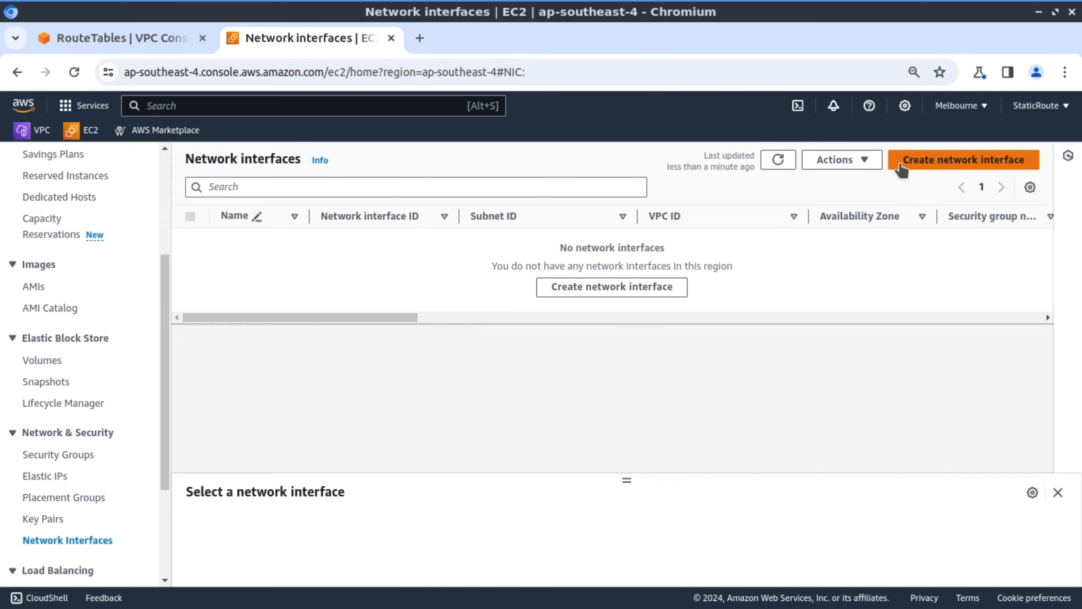
{"action": "left_click", "coordinate": [930, 170]}
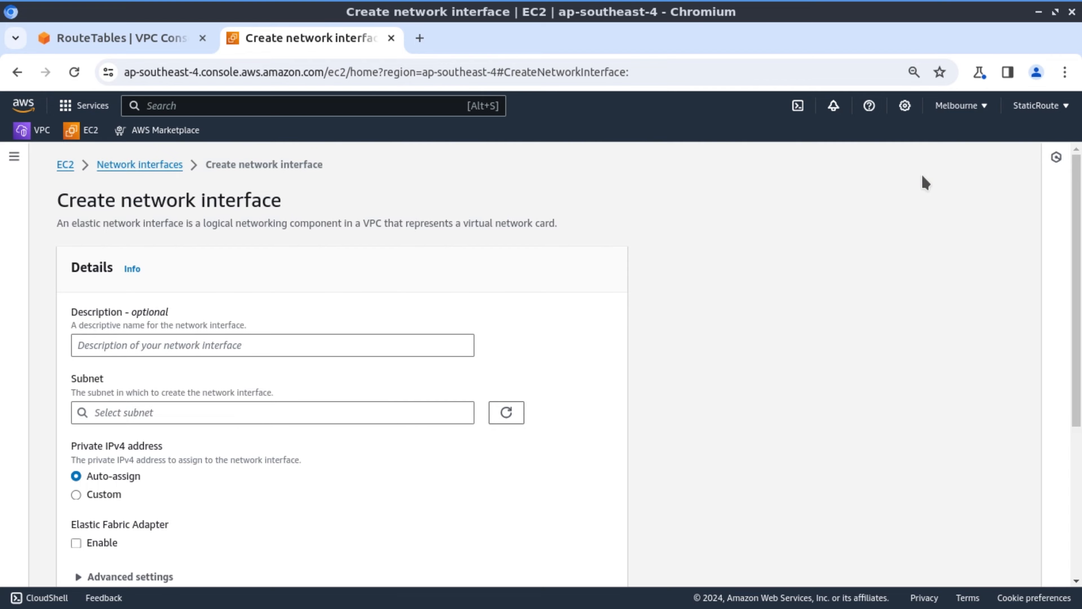
{"action": "left_click", "coordinate": [288, 341]}
{"action": "type", "text": "LAN"}
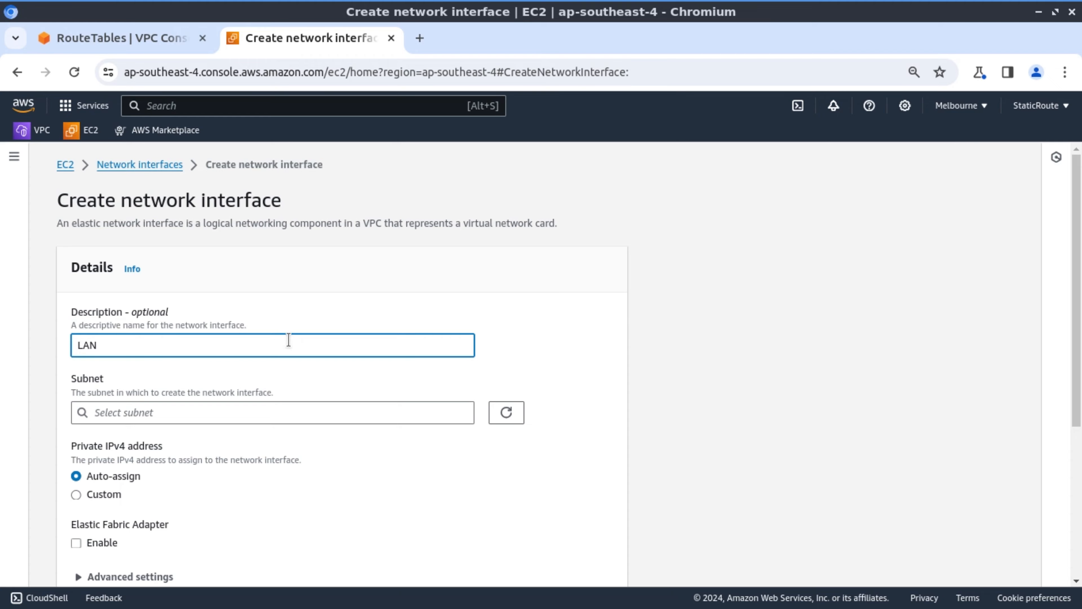
{"action": "type", "text": "20"}
{"action": "key", "text": "ctrl+a"}
{"action": "left_click", "coordinate": [286, 340]}
{"action": "left_click", "coordinate": [241, 413]}
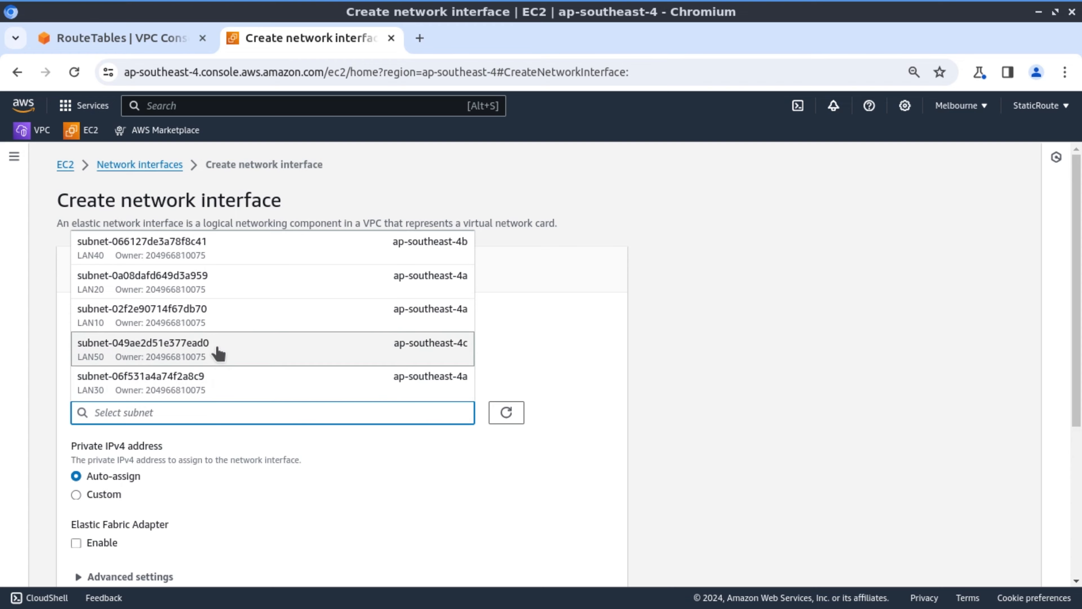
{"action": "left_click", "coordinate": [203, 284]}
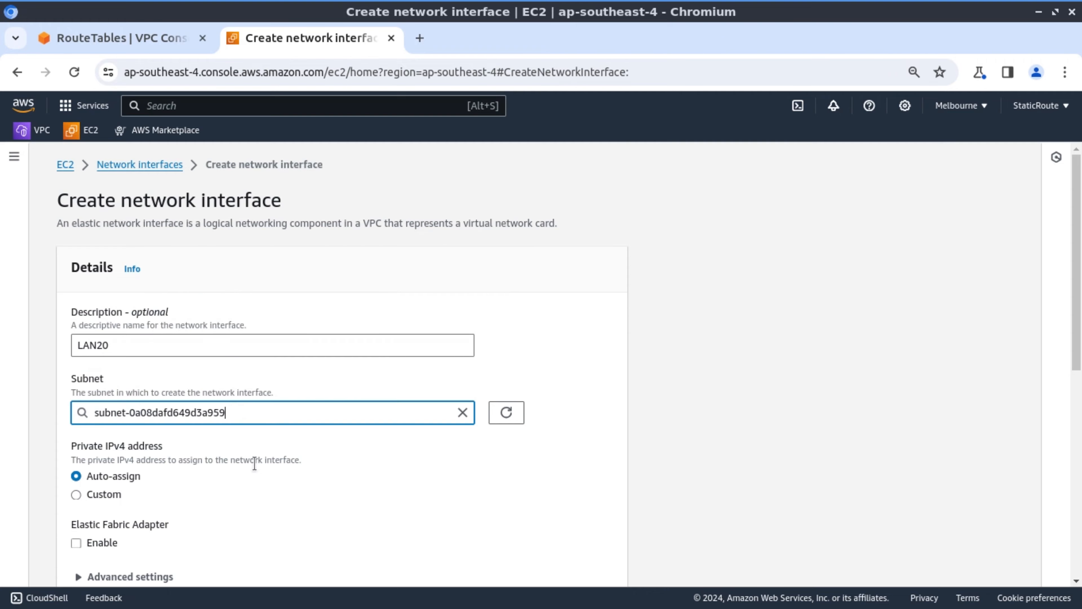
- Assign the custom private IPv4 address 10.160.20.5 to the interface and attach the MGTM security group
{"action": "scroll", "coordinate": [256, 476], "scroll_direction": "down", "scroll_amount": 5}
{"action": "left_click", "coordinate": [78, 305]}
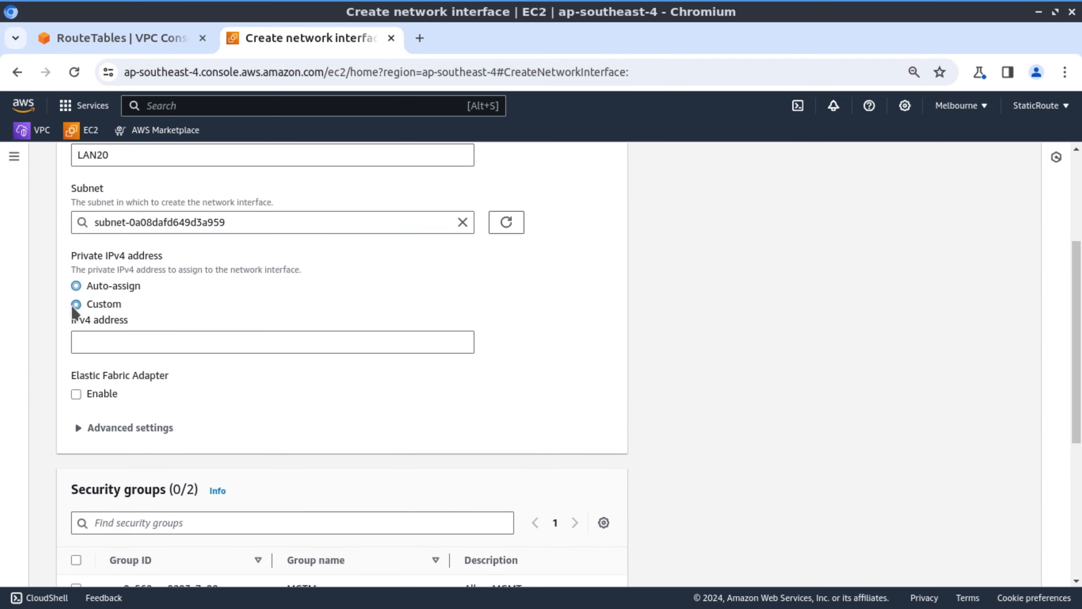
{"action": "left_click", "coordinate": [126, 345]}
{"action": "type", "text": "10."}
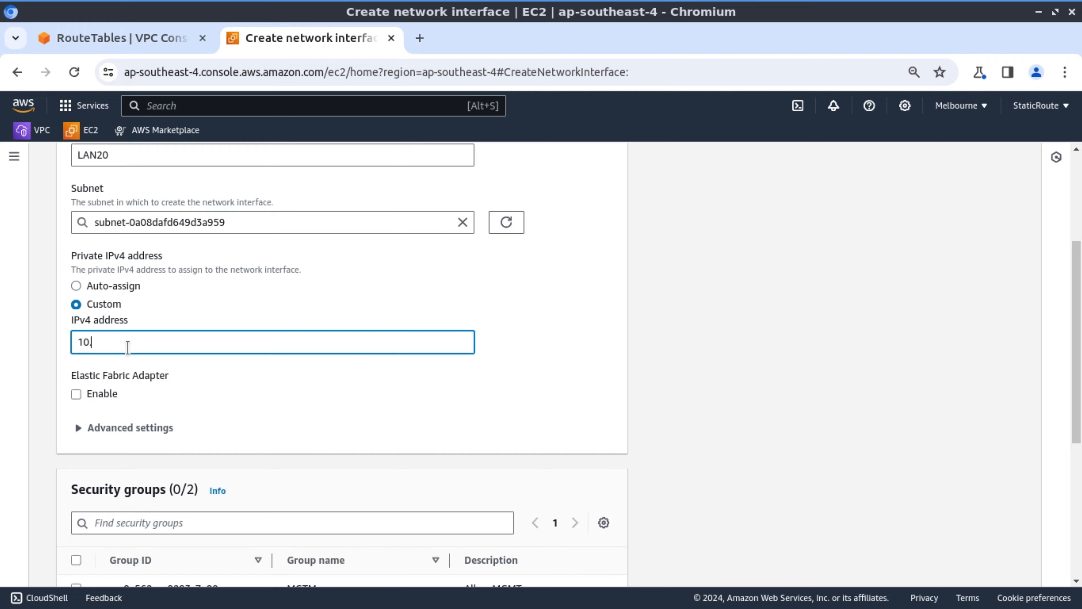
{"action": "type", "text": "160.20.5"}
{"action": "scroll", "coordinate": [157, 394], "scroll_direction": "down", "scroll_amount": 6}
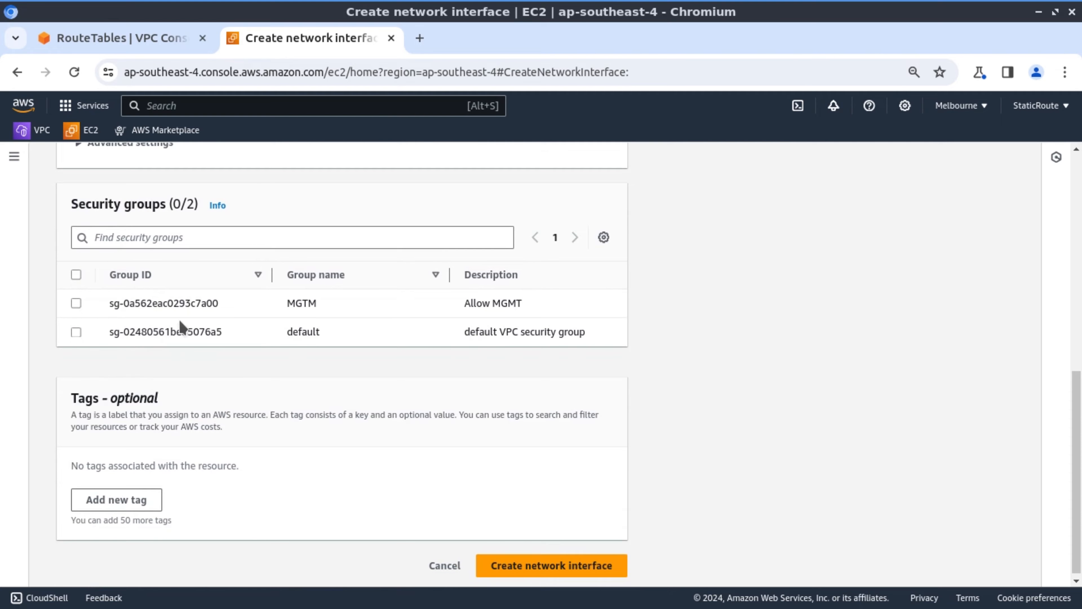
{"action": "left_click", "coordinate": [76, 303]}
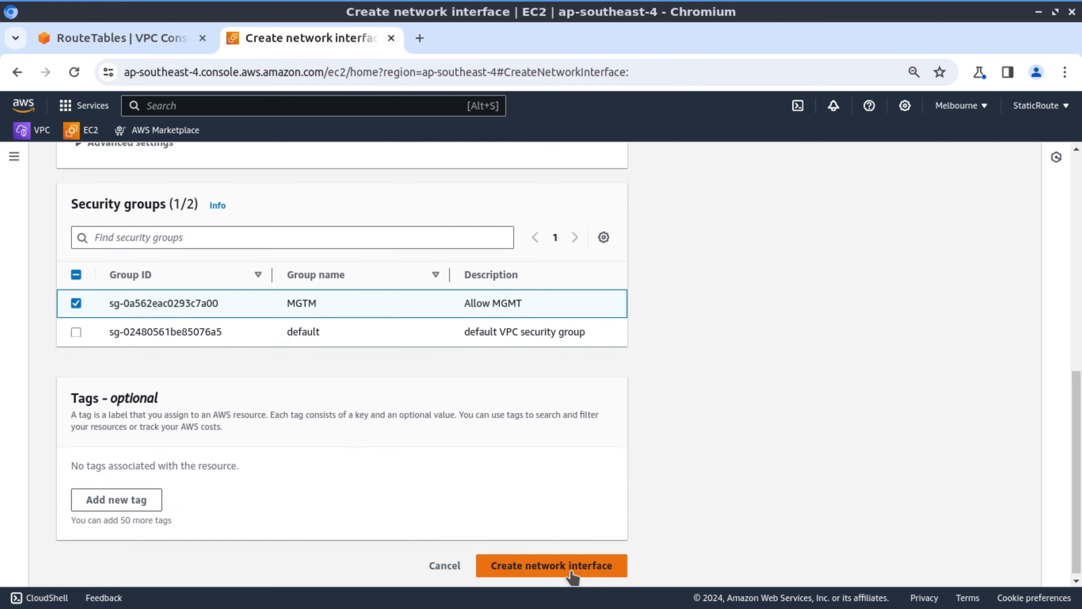
- Add a tag with key Name and value LAN20, and create the network interface
{"action": "left_click", "coordinate": [137, 500]}
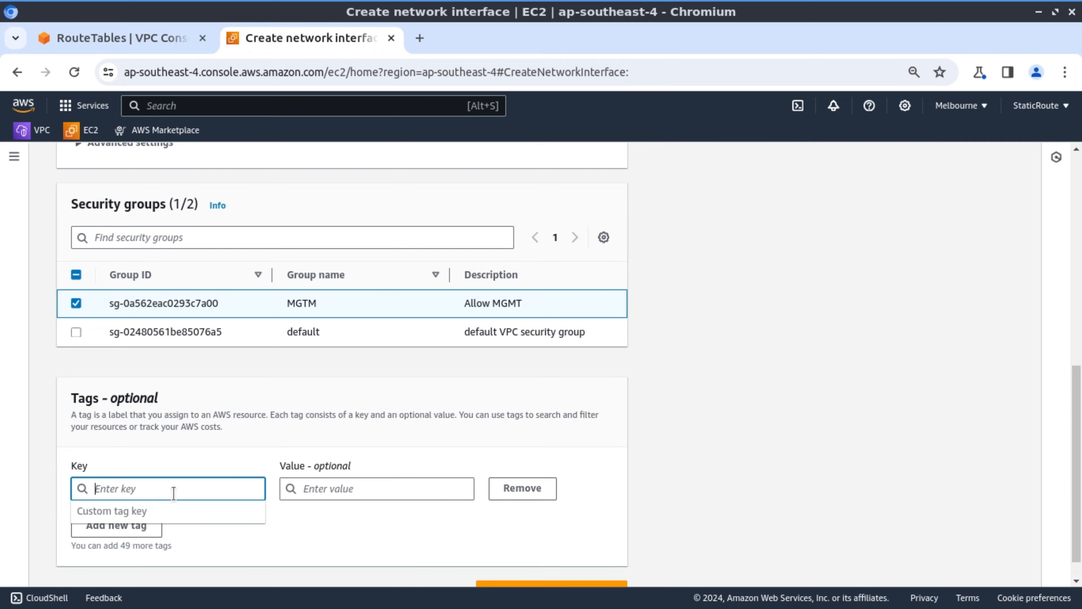
{"action": "type", "text": "Nam"}
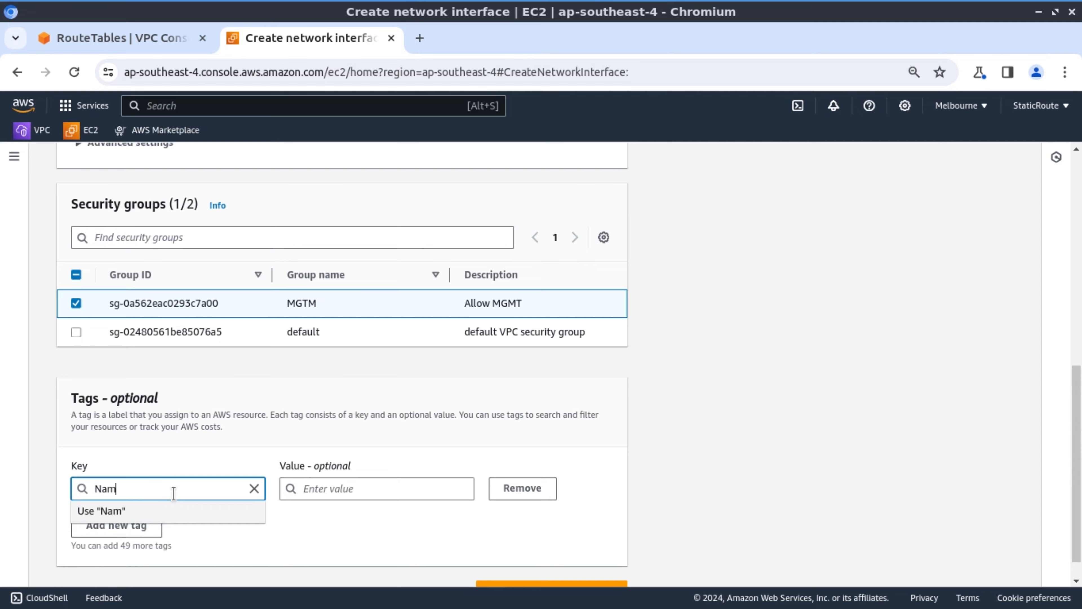
{"action": "type", "text": "r"}
{"action": "key", "text": "Tab"}
{"action": "key", "text": "shift+Tab"}
{"action": "key", "text": "Right"}
{"action": "key", "text": "BackSpace"}
{"action": "type", "text": "e"}
{"action": "key", "text": "Tab"}
{"action": "key", "text": "Tab"}
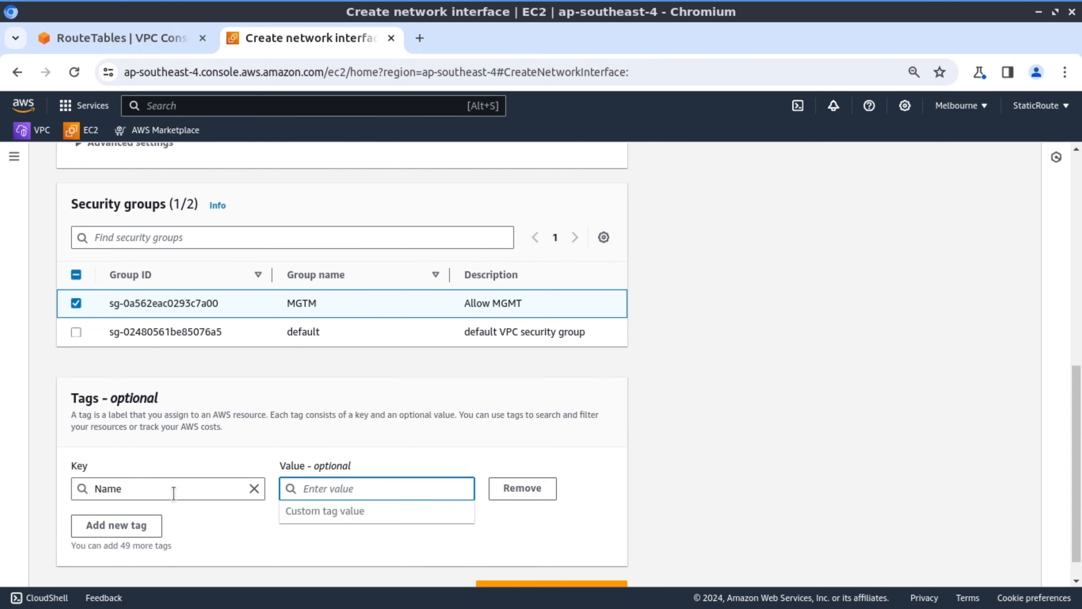
{"action": "type", "text": "LAN20"}
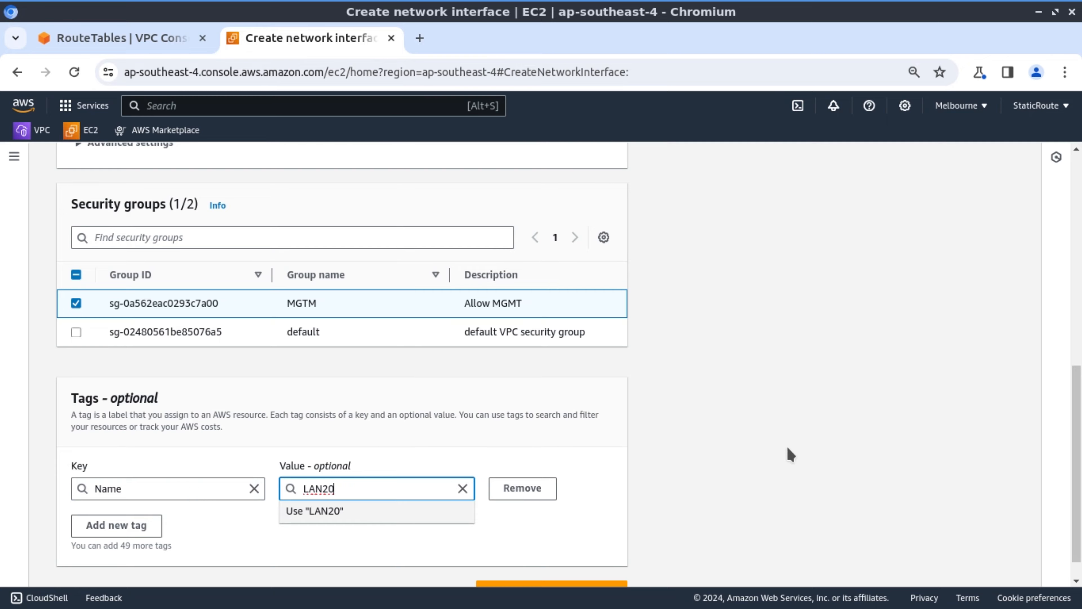
{"action": "left_click", "coordinate": [792, 455]}
{"action": "scroll", "coordinate": [597, 550], "scroll_direction": "down", "scroll_amount": 1}
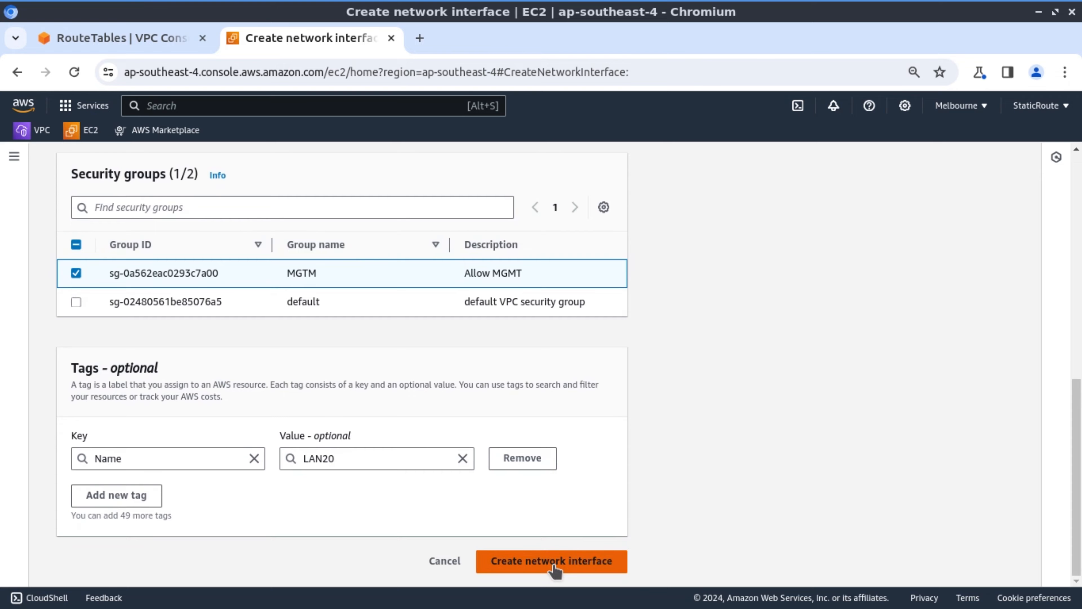
{"action": "left_click", "coordinate": [553, 562]}
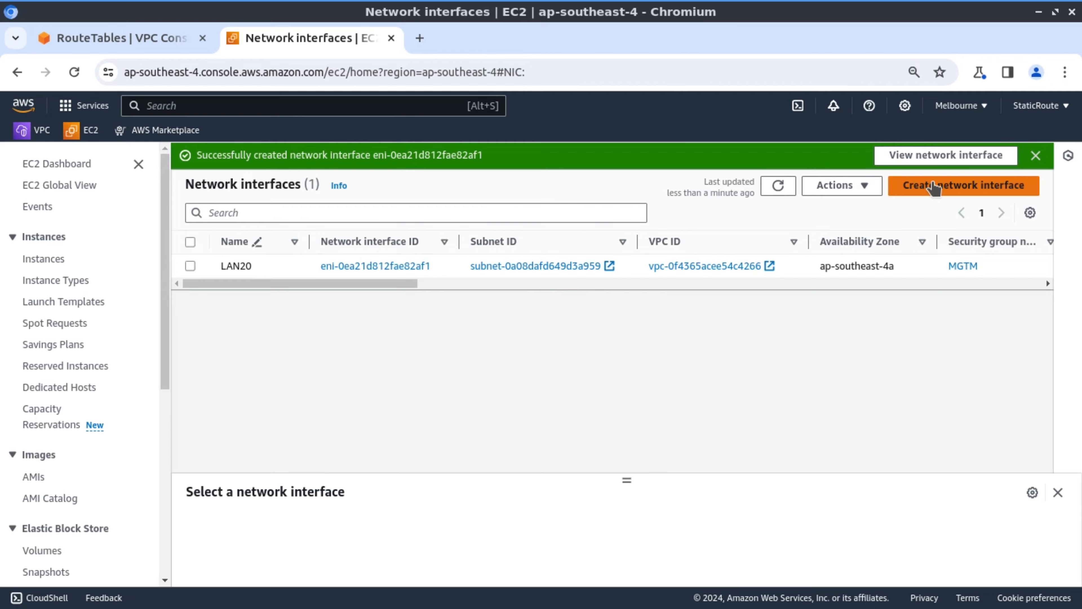
- Start another network interface with description LAN30 in the LAN30 subnet
{"action": "left_click", "coordinate": [937, 188]}
{"action": "left_click", "coordinate": [378, 345]}
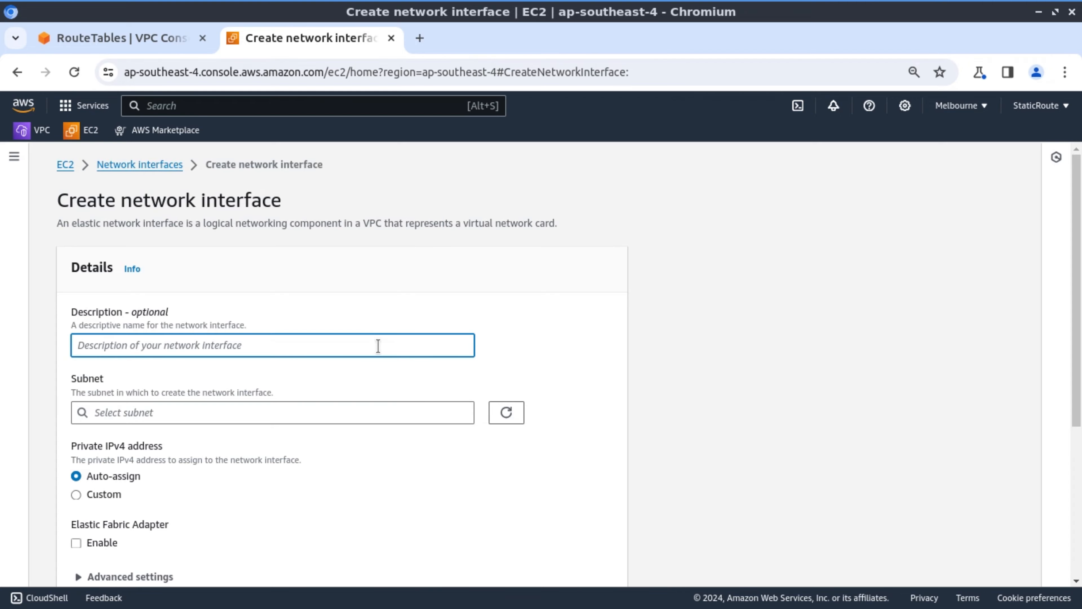
{"action": "type", "text": "LAN30"}
{"action": "key", "text": "ctrl+a"}
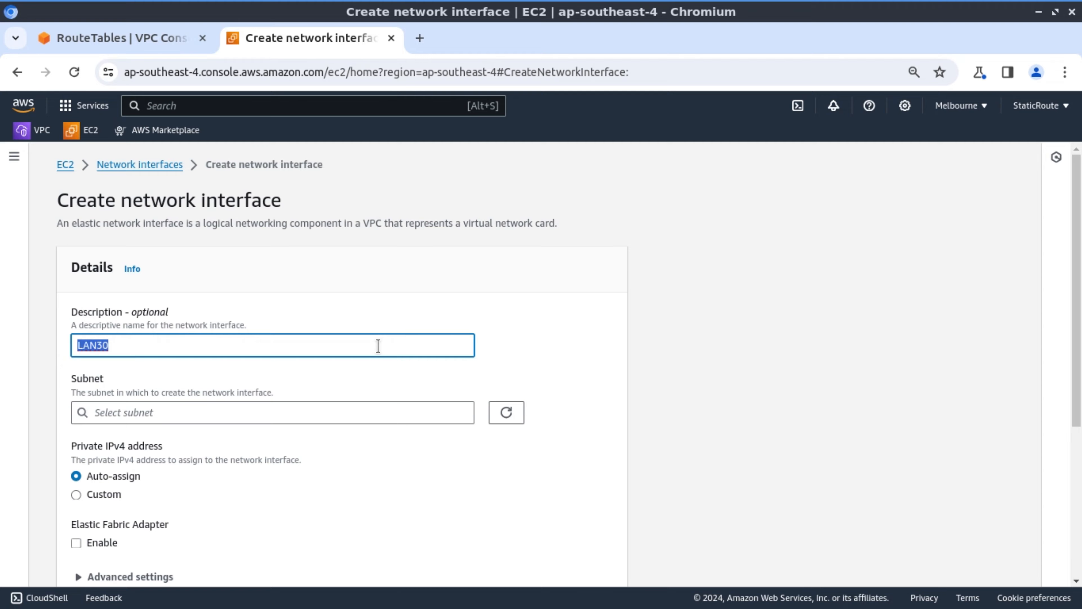
{"action": "left_click", "coordinate": [344, 413]}
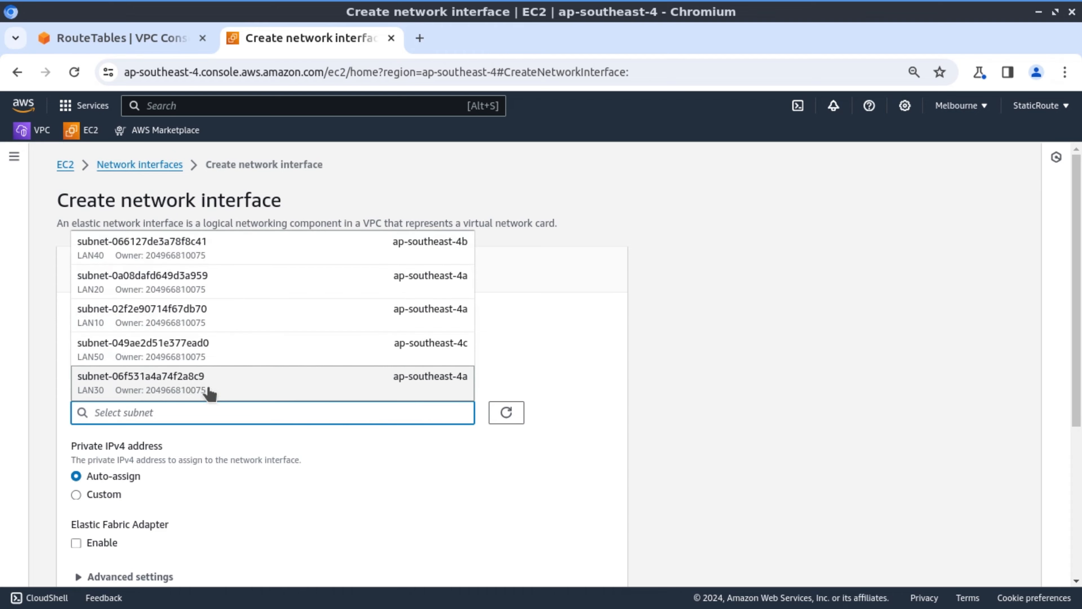
{"action": "left_click", "coordinate": [152, 386]}
- Assign the custom private IPv4 address 10.160.30.5 to the interface and attach the MGTM security group
{"action": "scroll", "coordinate": [115, 462], "scroll_direction": "down", "scroll_amount": 1}
{"action": "scroll", "coordinate": [114, 469], "scroll_direction": "down", "scroll_amount": 2}
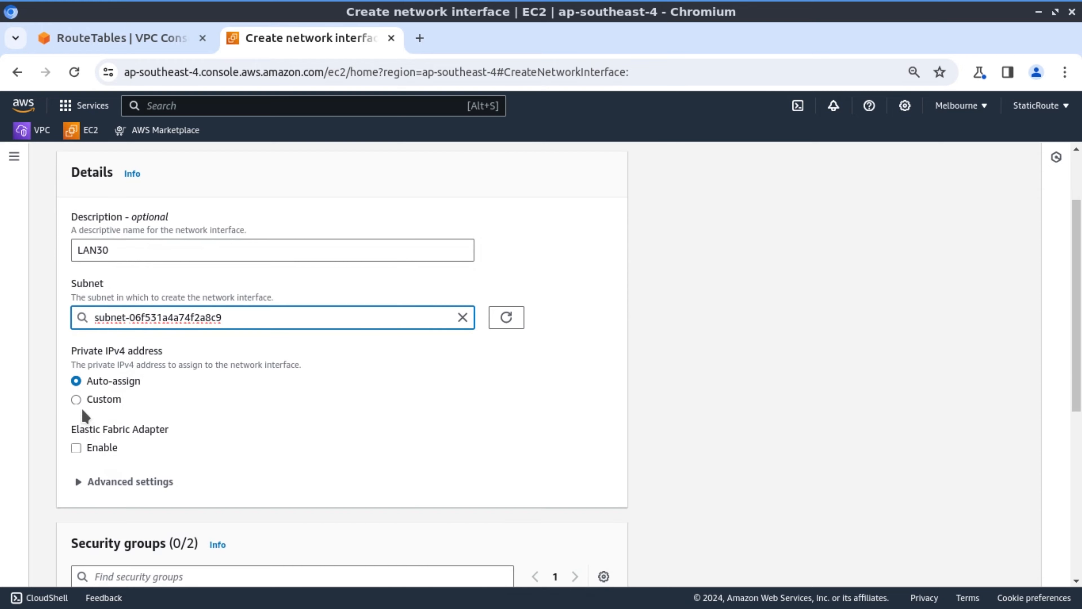
{"action": "left_click", "coordinate": [76, 398]}
{"action": "left_click", "coordinate": [248, 429]}
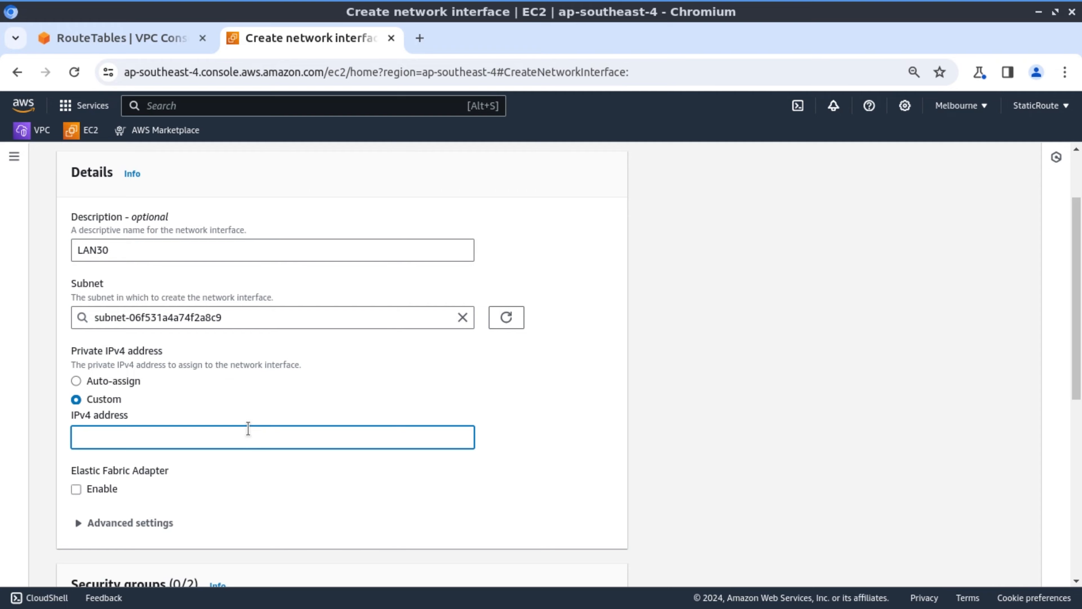
{"action": "type", "text": "10.160.30.5"}
{"action": "scroll", "coordinate": [126, 454], "scroll_direction": "down", "scroll_amount": 6}
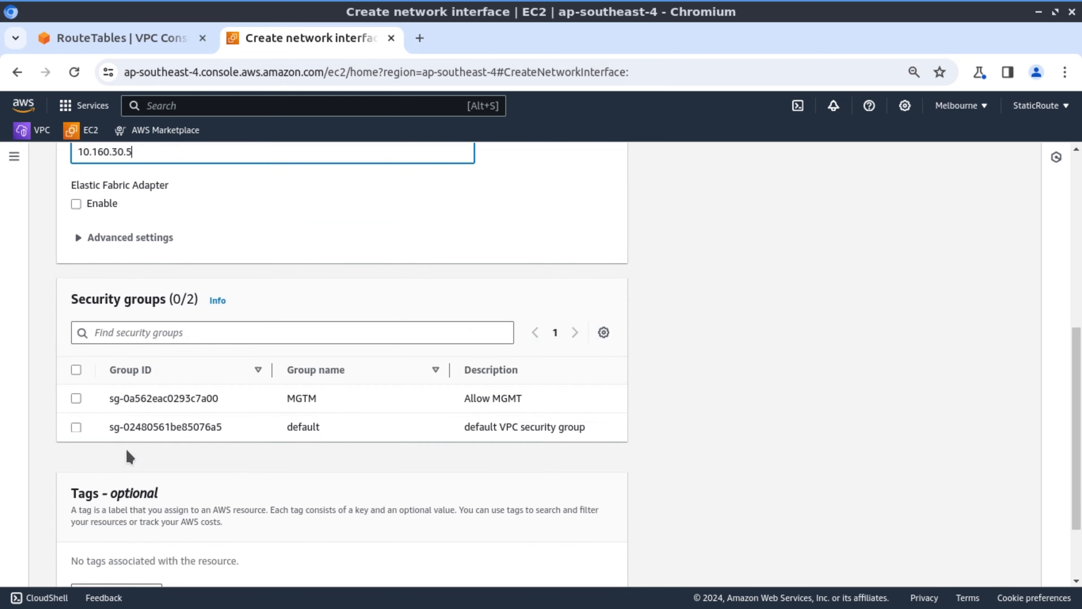
{"action": "left_click", "coordinate": [76, 397]}
- Add a tag with key Name and value LAN30 to the new network interface
{"action": "scroll", "coordinate": [201, 459], "scroll_direction": "down", "scroll_amount": 2}
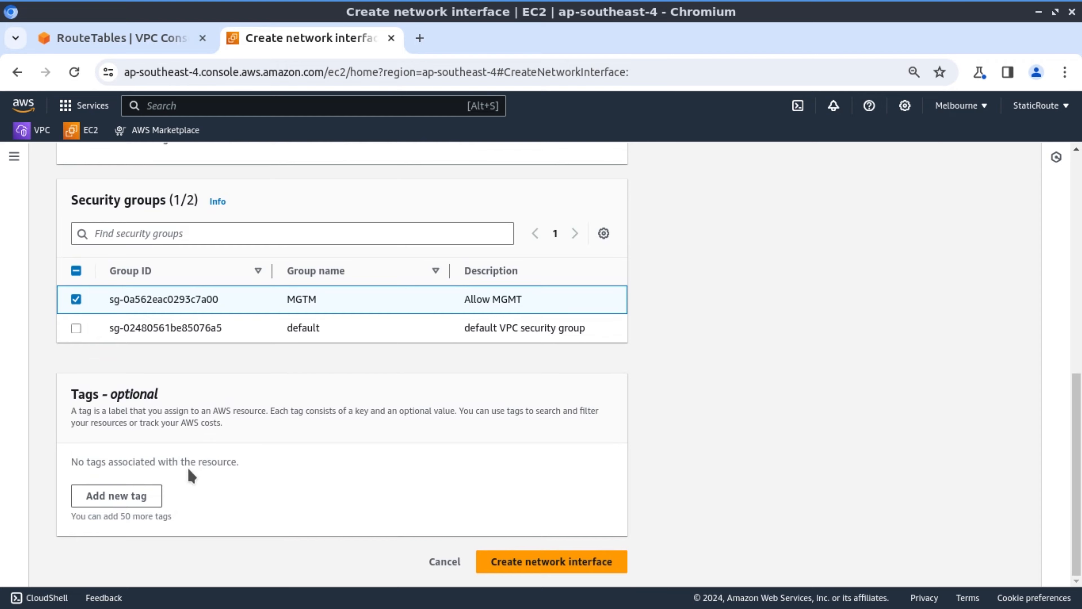
{"action": "left_click", "coordinate": [131, 502]}
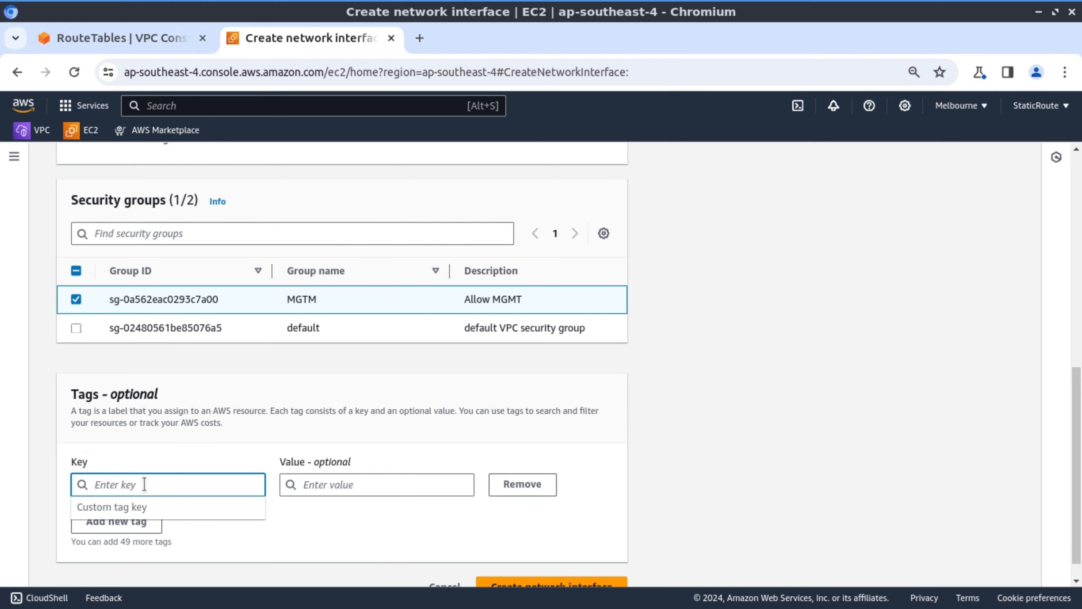
{"action": "type", "text": "Name"}
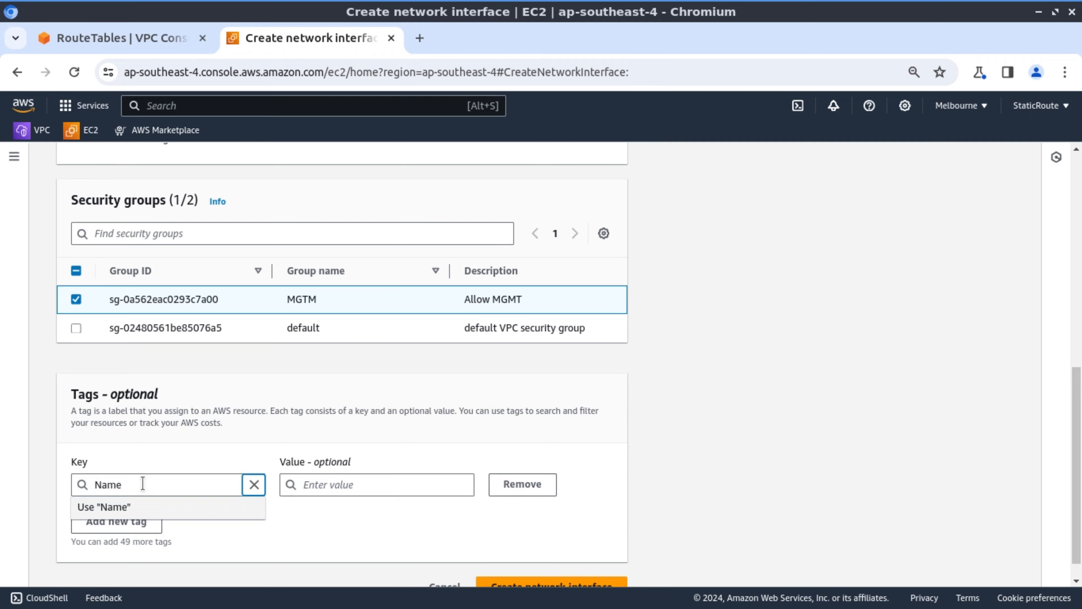
{"action": "key", "text": "Tab"}
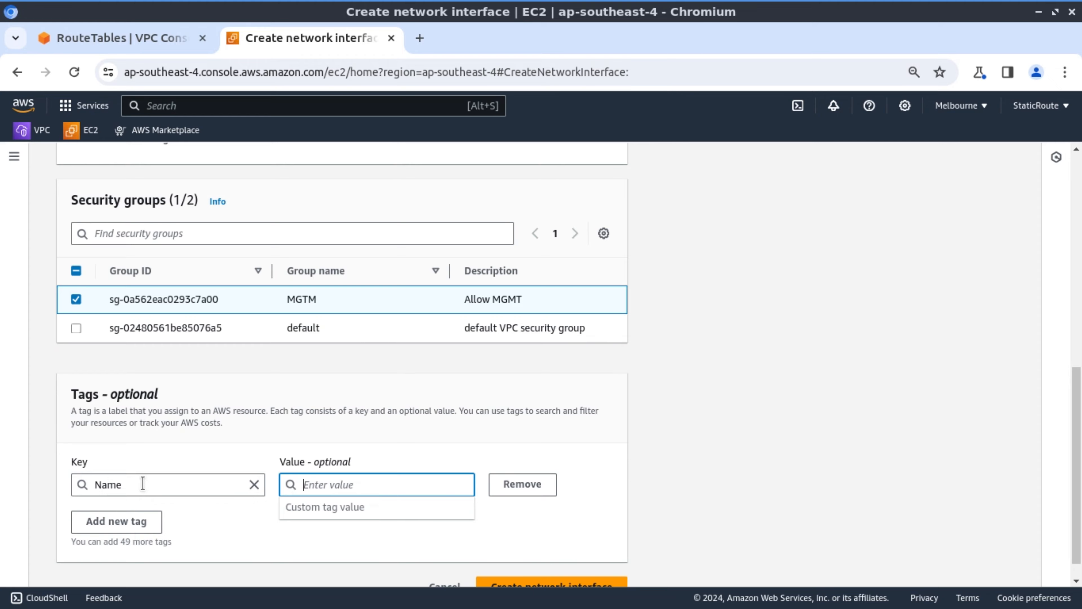
{"action": "type", "text": "LAN30"}
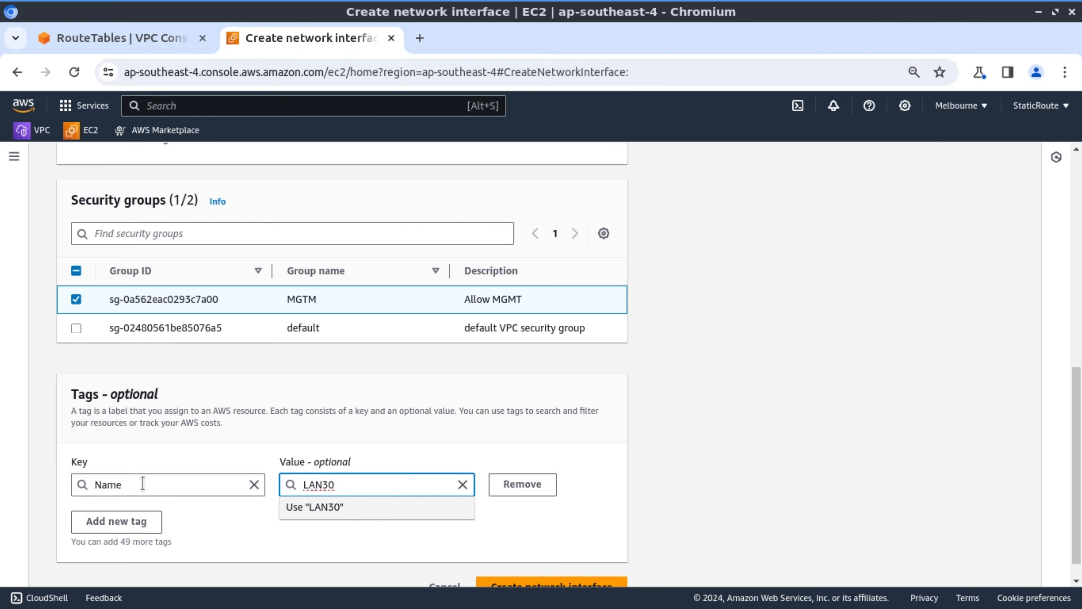
{"action": "left_click", "coordinate": [756, 427]}
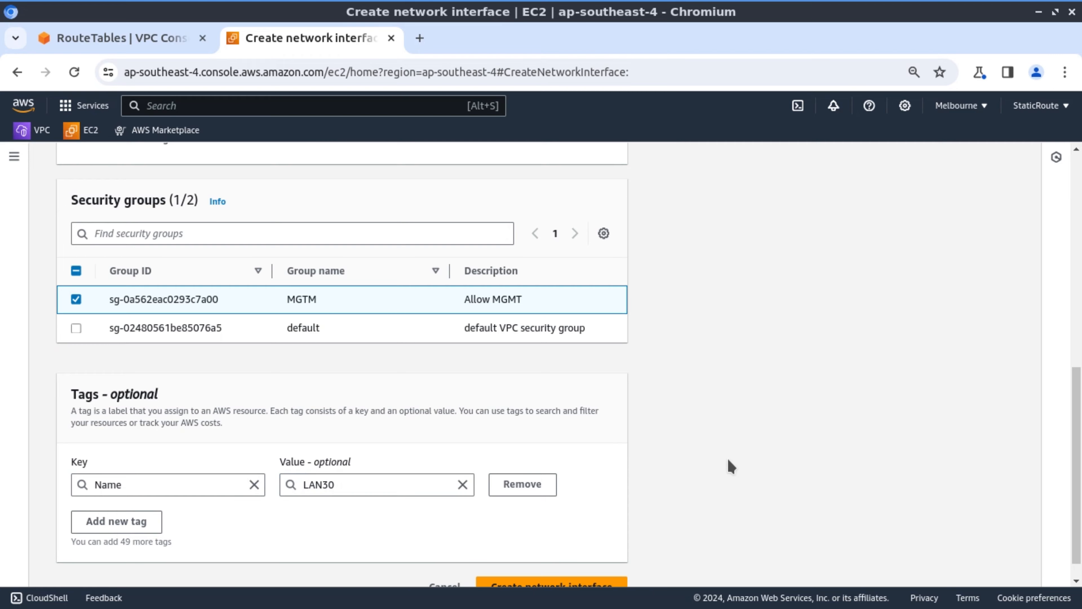
- Create the LAN30 network interface, and start another one with description LAN40 in the LAN40 subnet
{"action": "scroll", "coordinate": [698, 491], "scroll_direction": "down", "scroll_amount": 1}
{"action": "left_click", "coordinate": [544, 562]}
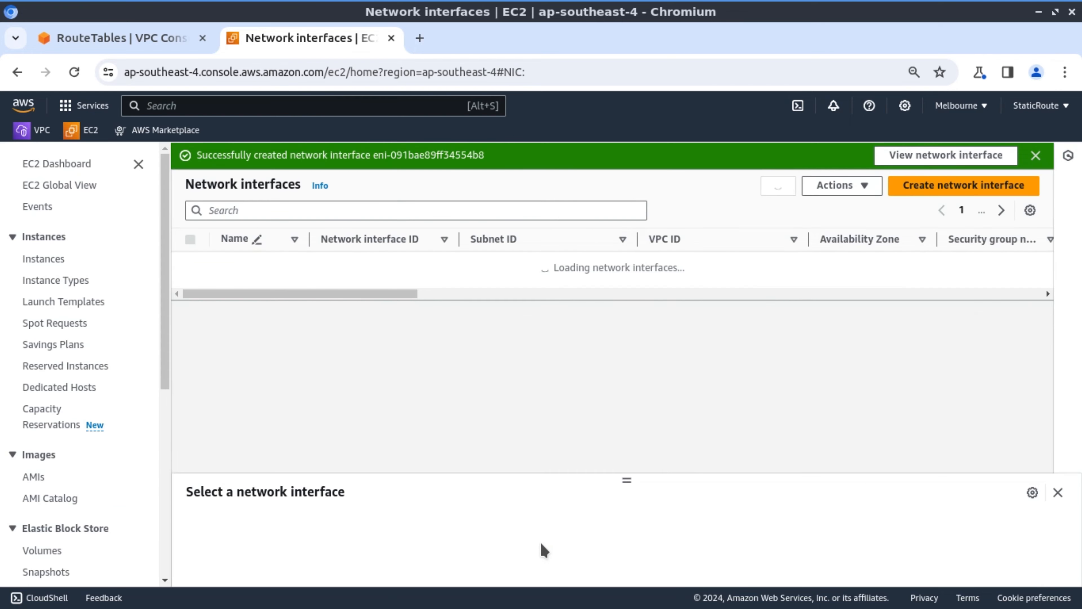
{"action": "left_click", "coordinate": [915, 186]}
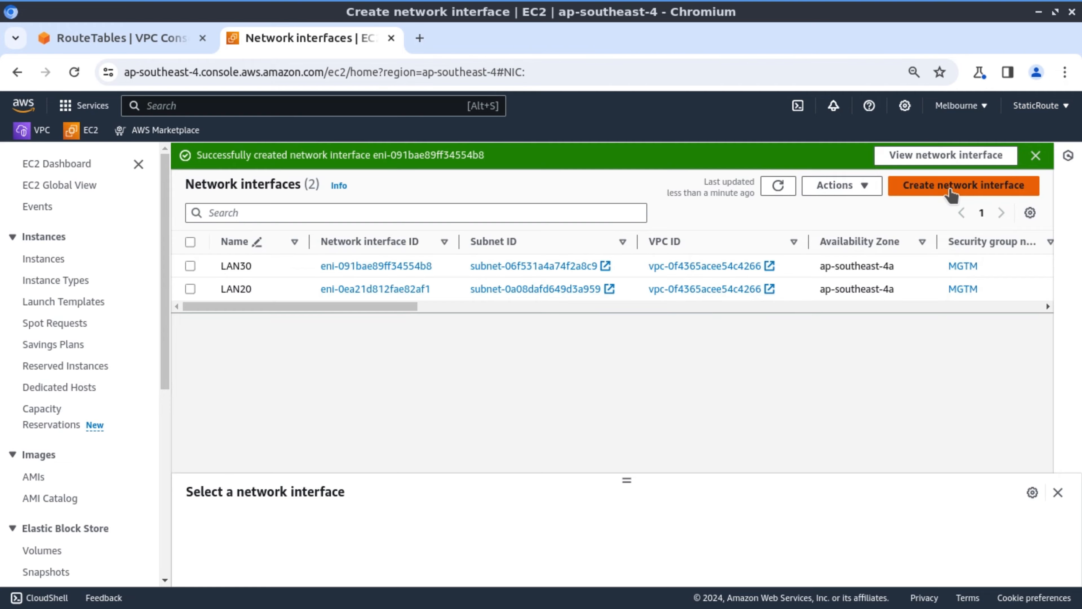
{"action": "left_click", "coordinate": [304, 348]}
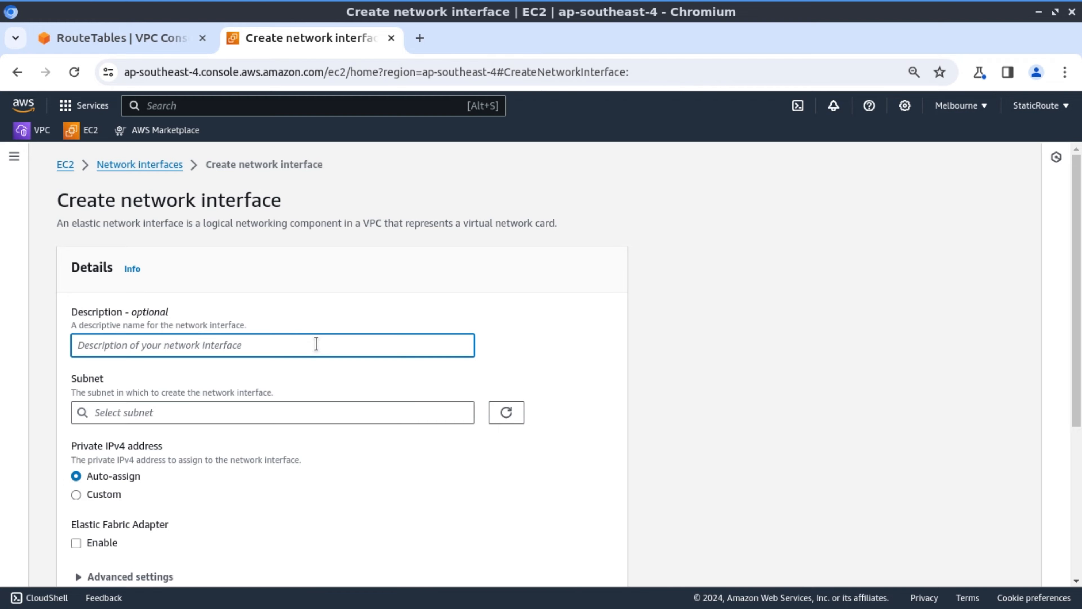
{"action": "type", "text": "LAN40"}
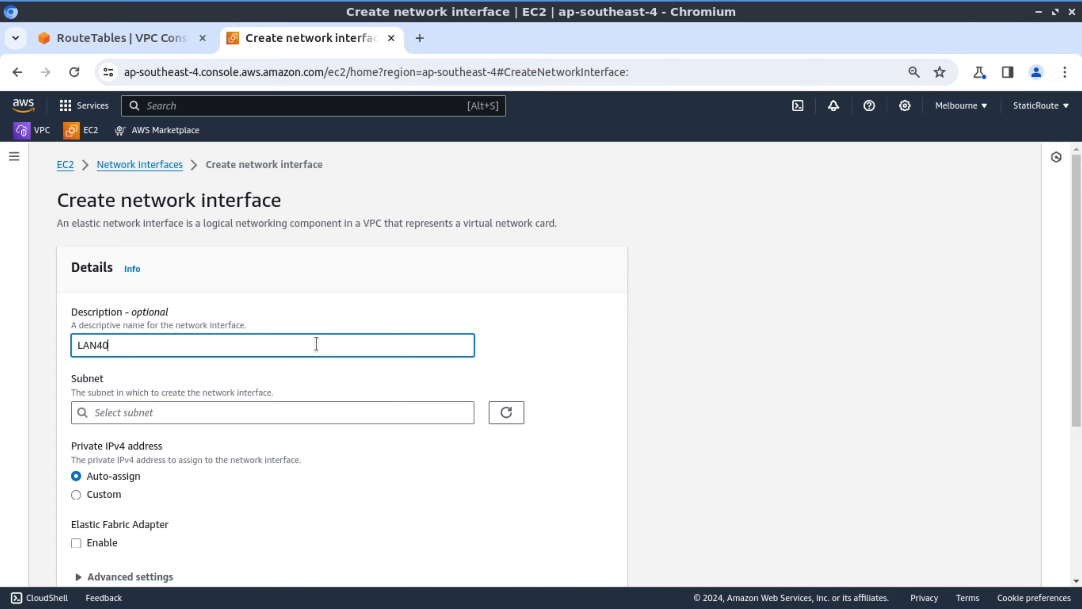
{"action": "left_click", "coordinate": [271, 413]}
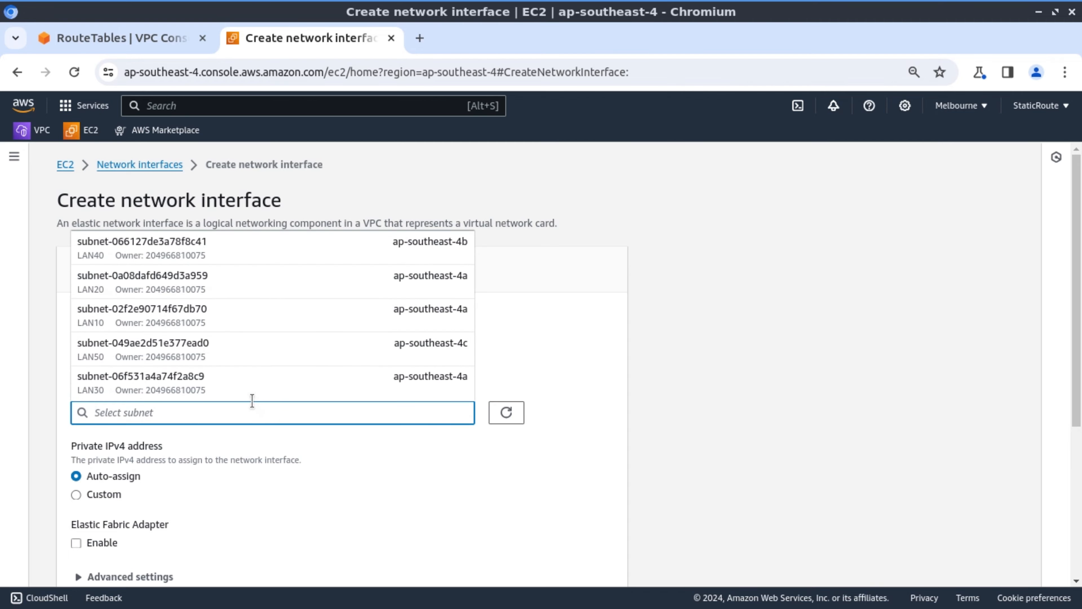
{"action": "left_click", "coordinate": [147, 254]}
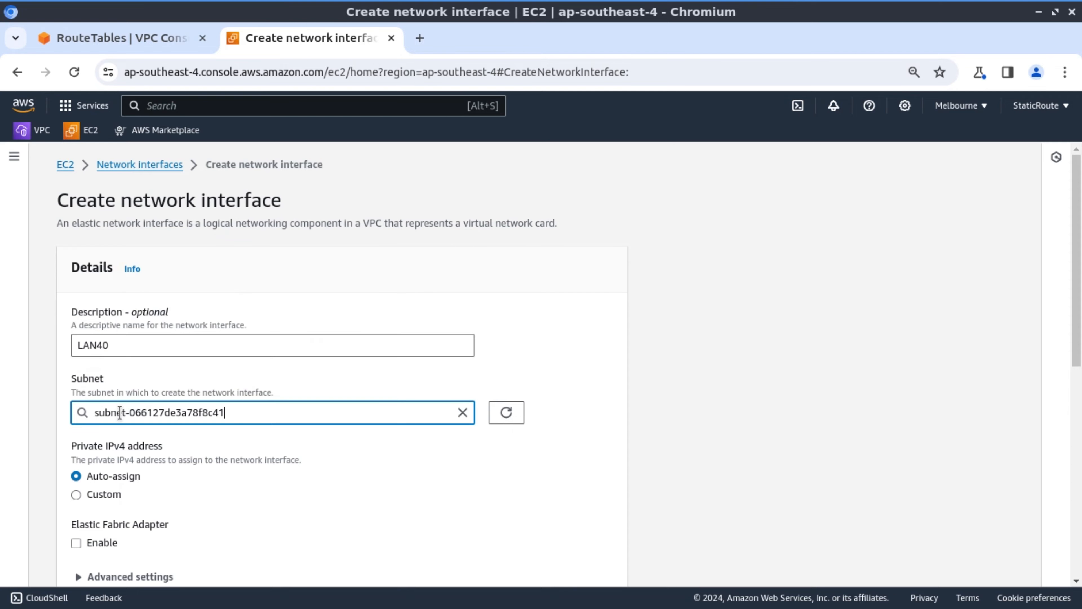
- Assign the custom private IPv4 address 10.160.40.5 to the interface and attach the MGTM security group
{"action": "left_click", "coordinate": [77, 495]}
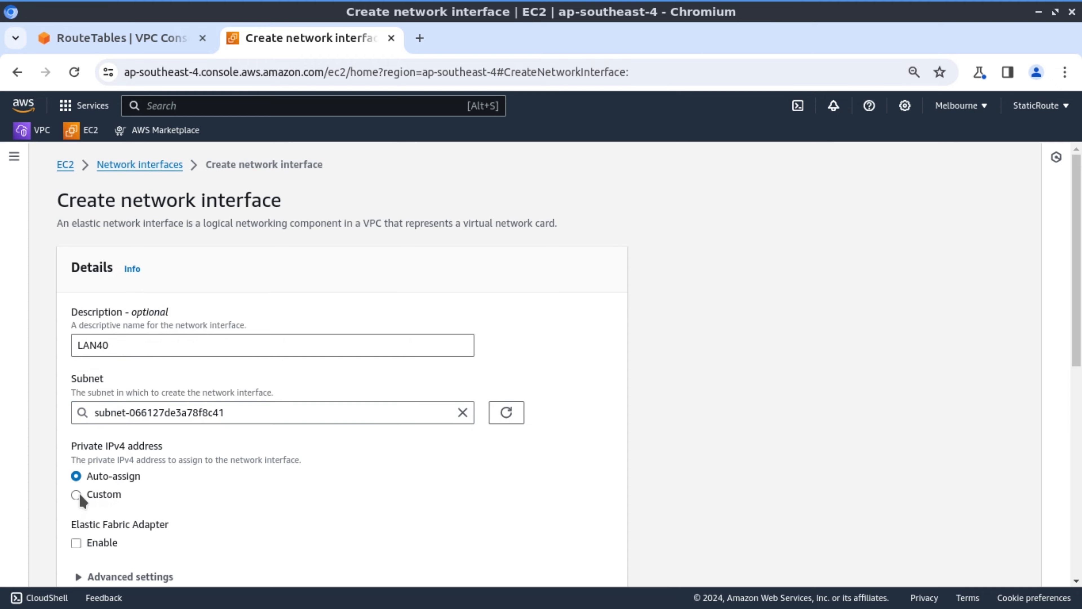
{"action": "left_click", "coordinate": [116, 536]}
{"action": "type", "text": "10"}
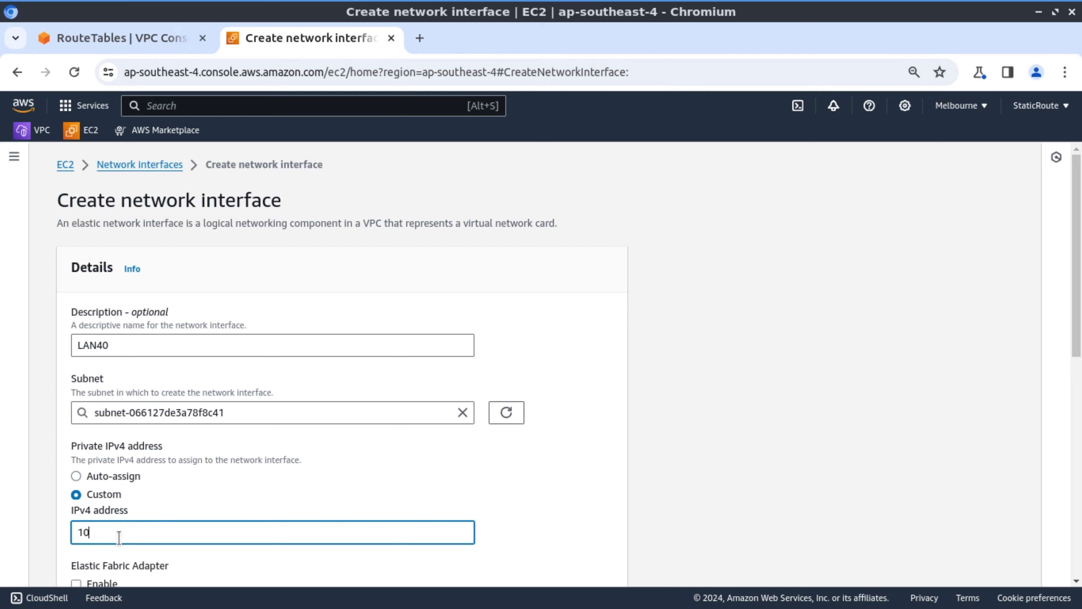
{"action": "type", "text": ".160.40.5"}
{"action": "scroll", "coordinate": [181, 477], "scroll_direction": "down", "scroll_amount": 8}
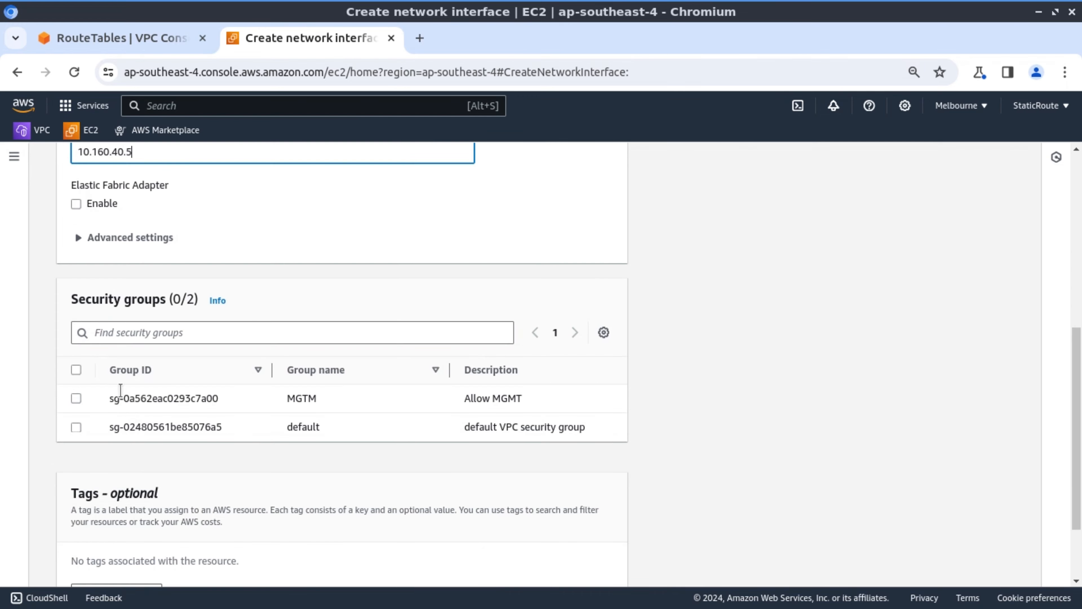
{"action": "left_click", "coordinate": [76, 400]}
- Add a tag with key Name and value LAN40, and create the network interface
{"action": "scroll", "coordinate": [321, 481], "scroll_direction": "down", "scroll_amount": 2}
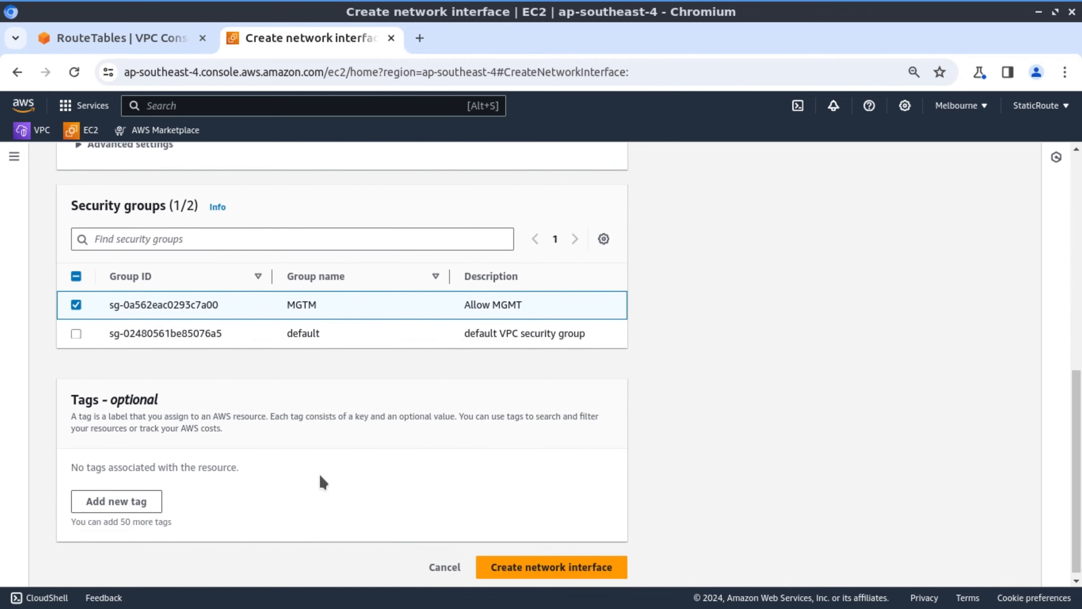
{"action": "left_click", "coordinate": [125, 496]}
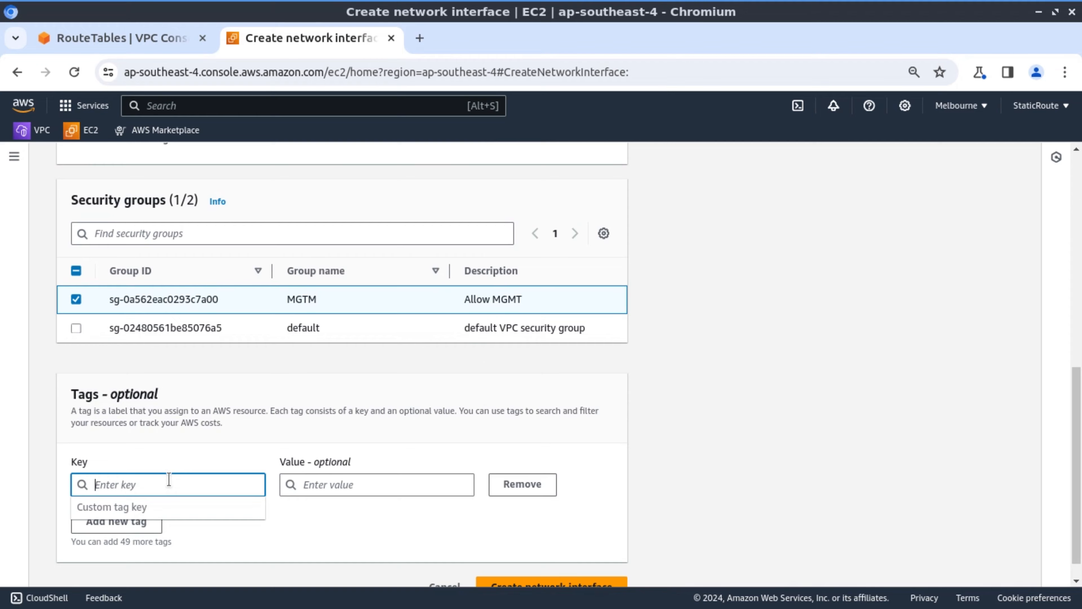
{"action": "type", "text": "Name"}
{"action": "key", "text": "Tab"}
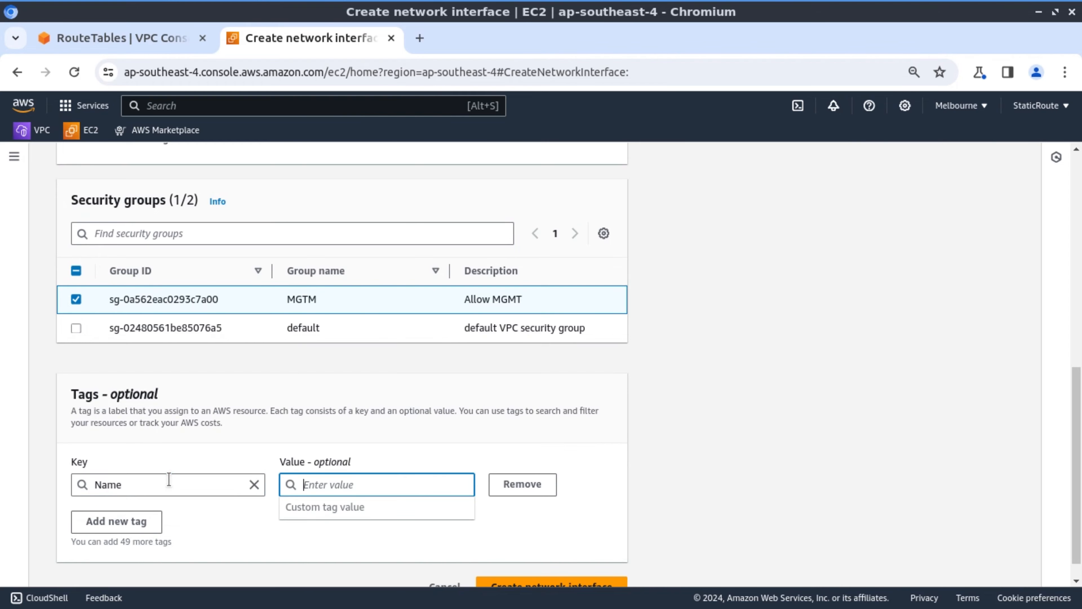
{"action": "type", "text": "LAN40"}
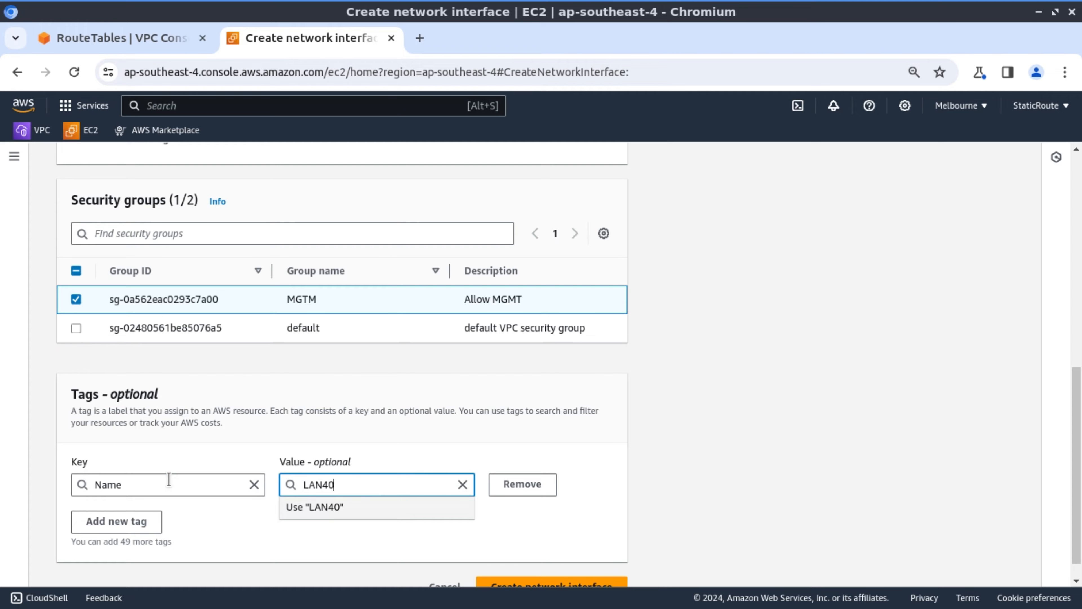
{"action": "scroll", "coordinate": [581, 477], "scroll_direction": "down", "scroll_amount": 2}
{"action": "left_click", "coordinate": [554, 561]}
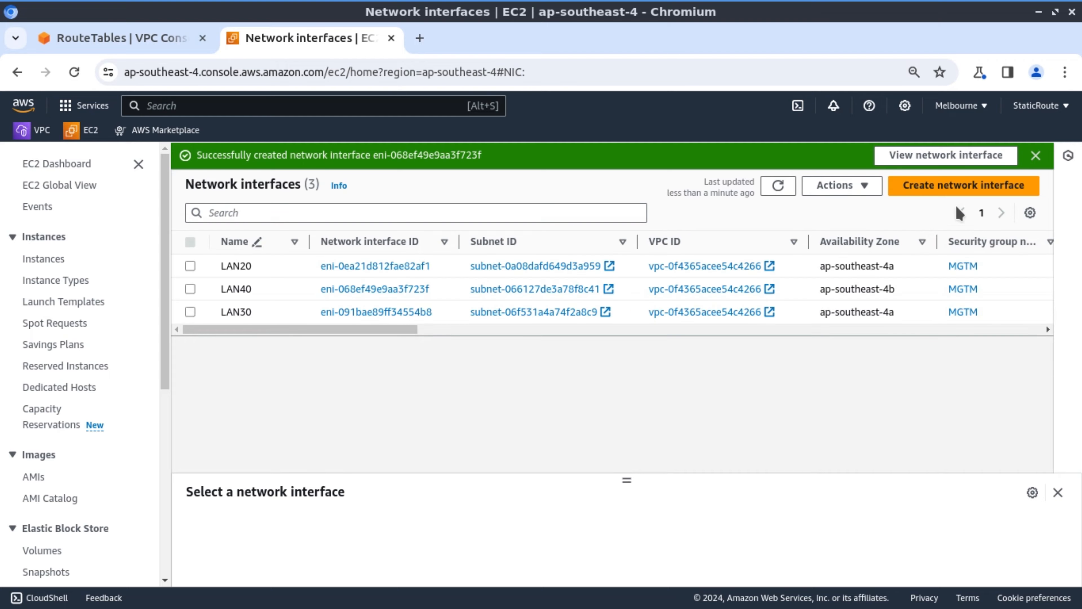
- Start another network interface with description LAN50 in the LAN50 subnet
{"action": "left_click", "coordinate": [954, 186]}
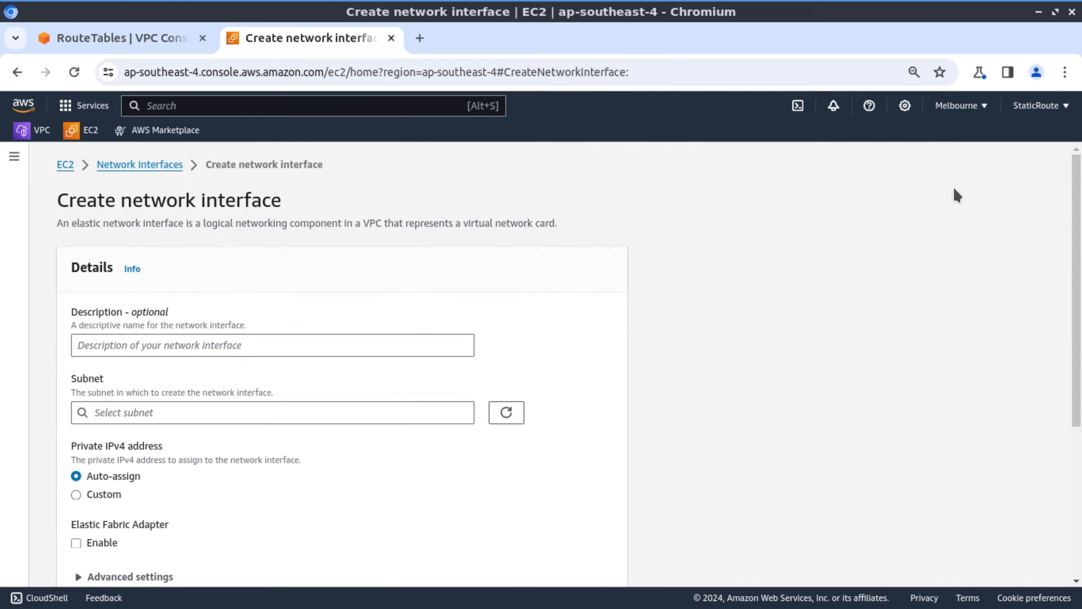
{"action": "left_click", "coordinate": [385, 341]}
{"action": "type", "text": "LAN"}
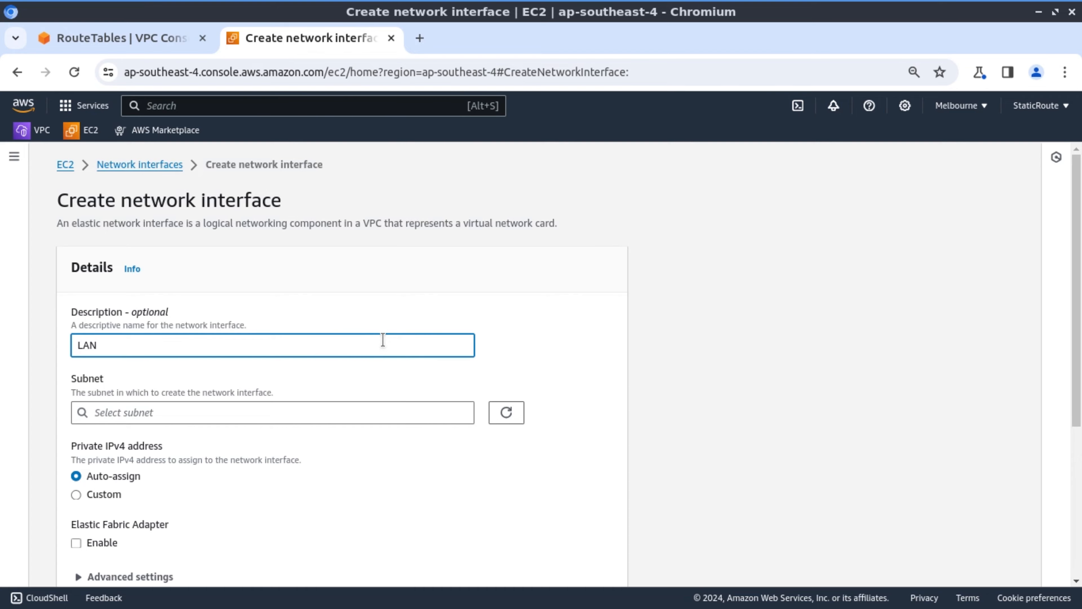
{"action": "type", "text": "50"}
{"action": "key", "text": "Tab"}
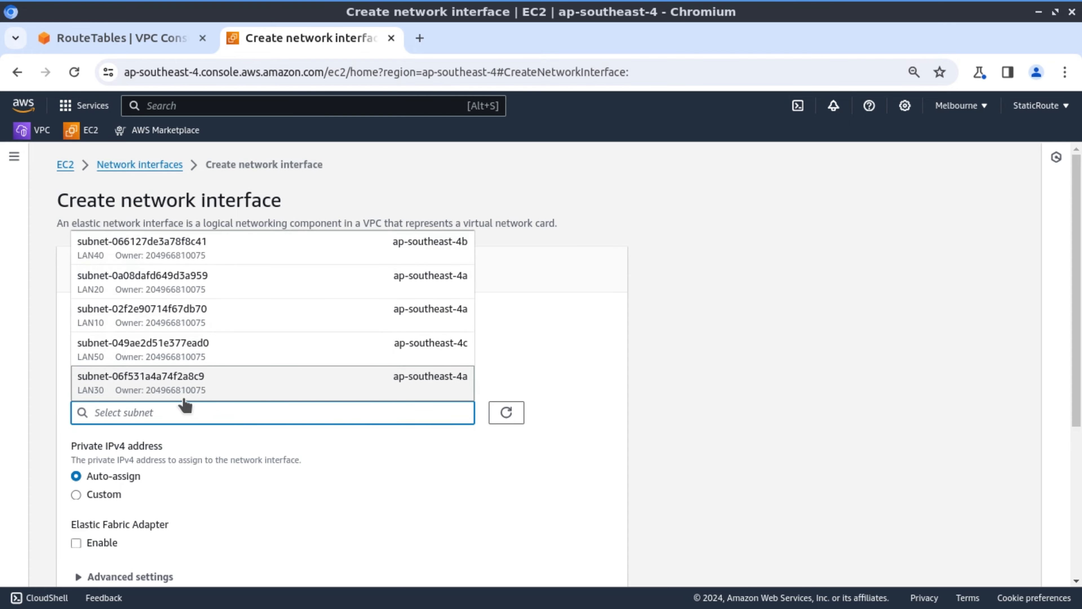
{"action": "left_click", "coordinate": [145, 354]}
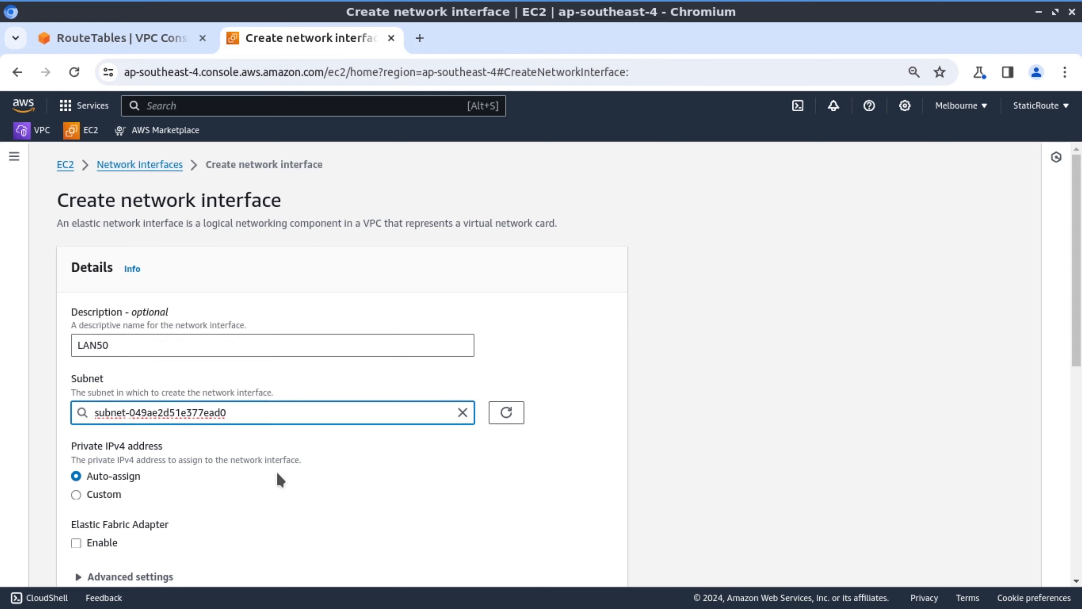
- Assign the custom private IPv4 address 10.160.50.5 to the interface and attach the MGTM security group
{"action": "left_click", "coordinate": [111, 497]}
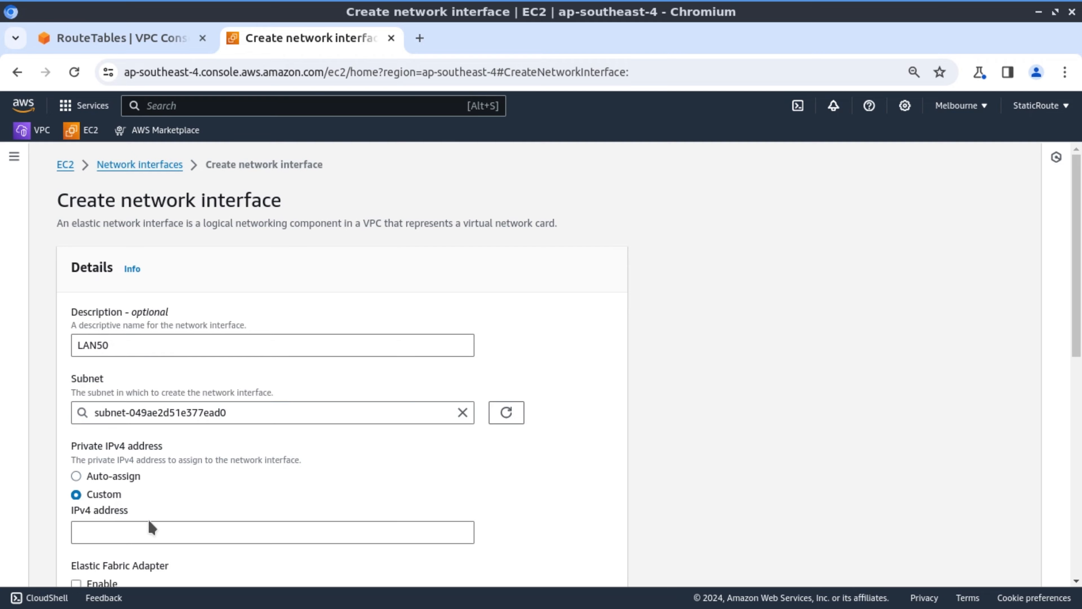
{"action": "left_click", "coordinate": [165, 529]}
{"action": "type", "text": "1"}
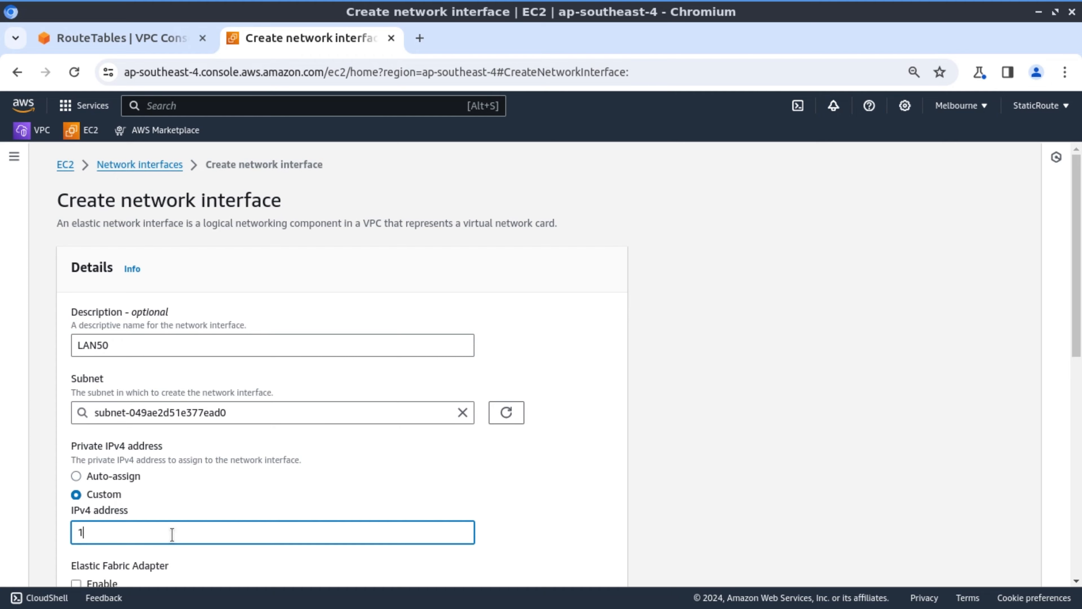
{"action": "type", "text": "0.160.650"}
{"action": "key", "text": "BackSpace"}
{"action": "key", "text": "BackSpace"}
{"action": "type", "text": "50.5"}
{"action": "scroll", "coordinate": [172, 534], "scroll_direction": "down", "scroll_amount": 5}
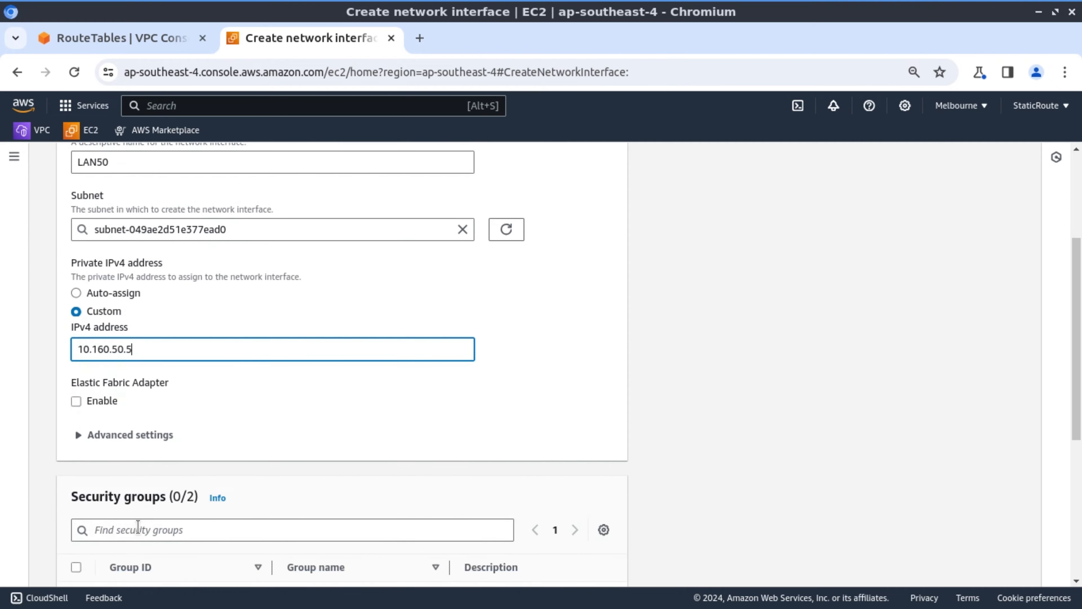
{"action": "scroll", "coordinate": [98, 525], "scroll_direction": "down", "scroll_amount": 2}
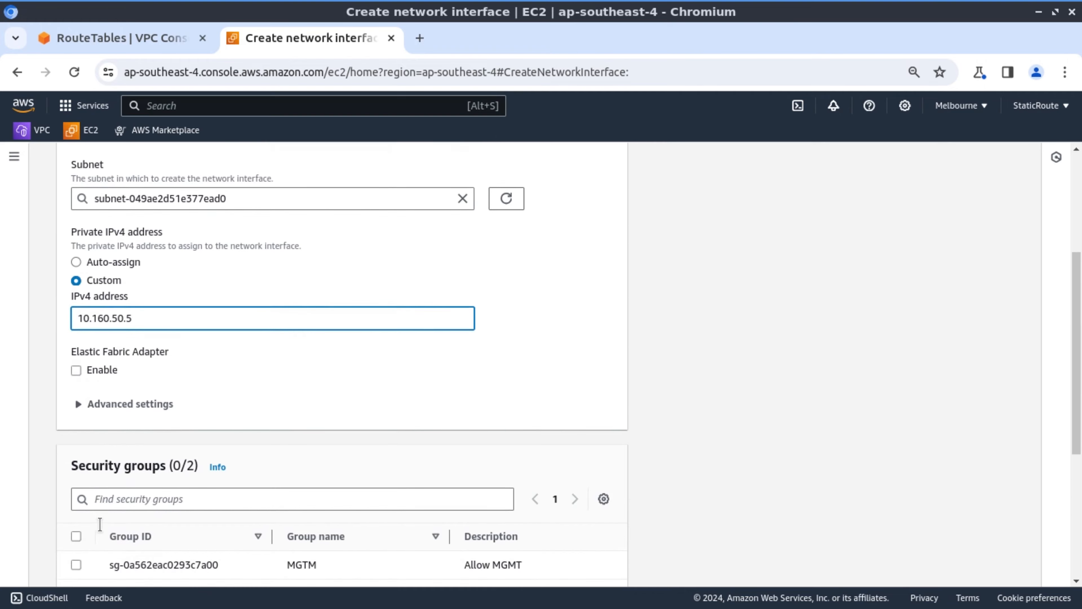
{"action": "left_click", "coordinate": [77, 494]}
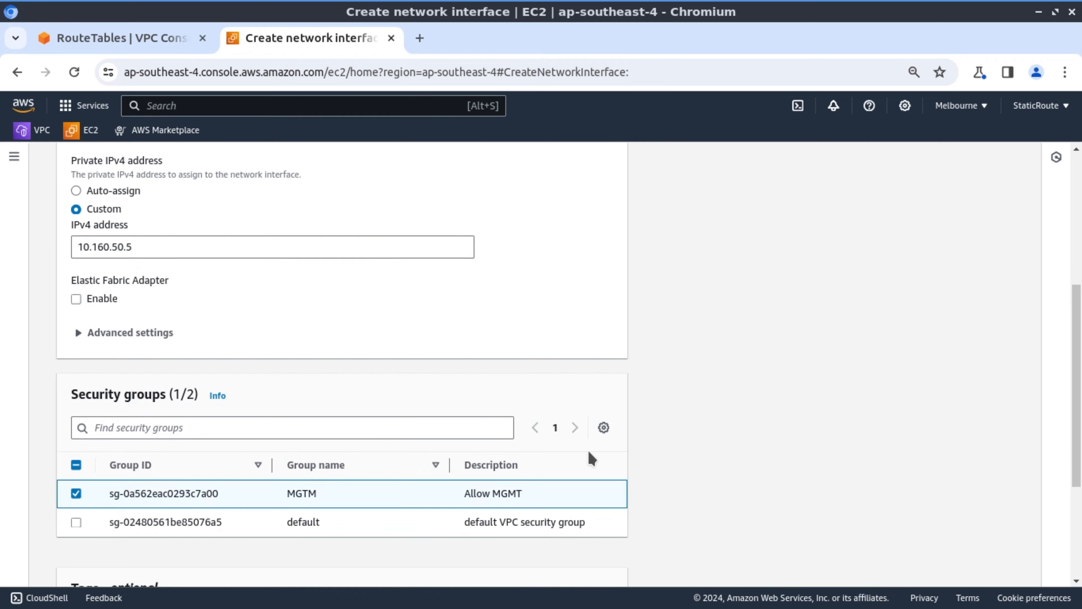
- Add a tag with key Name and value LAN50, and create the network interface
{"action": "scroll", "coordinate": [609, 465], "scroll_direction": "down", "scroll_amount": 5}
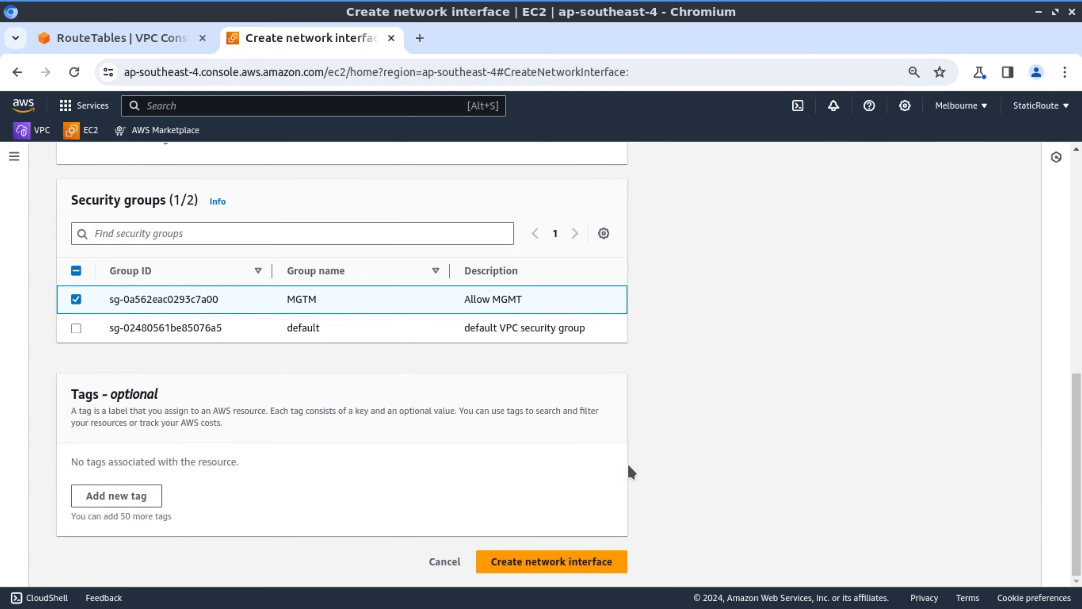
{"action": "left_click", "coordinate": [120, 495]}
{"action": "type", "text": "Name"}
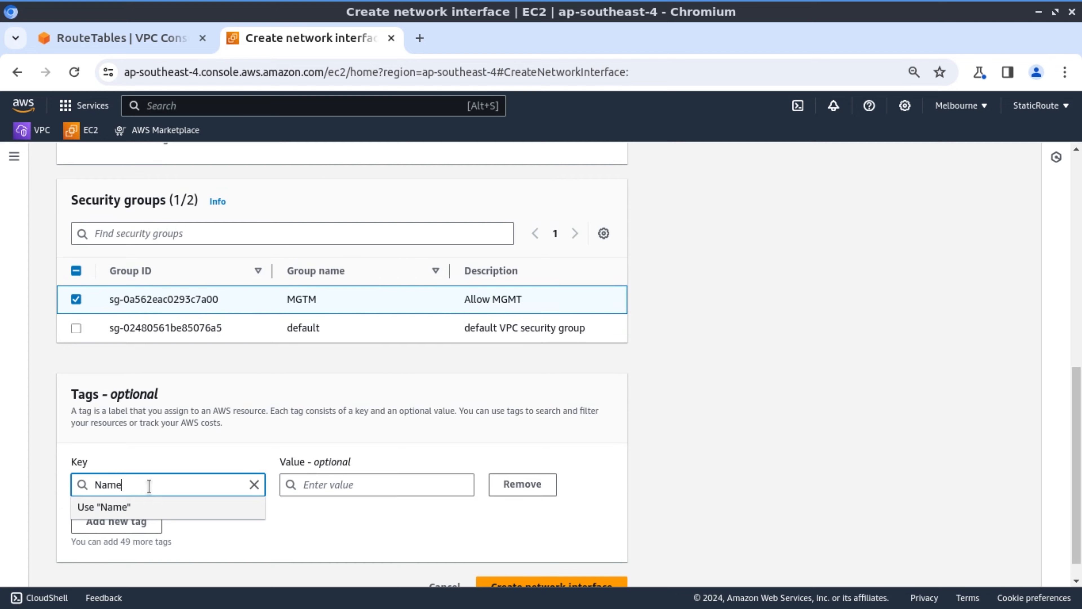
{"action": "key", "text": "Tab"}
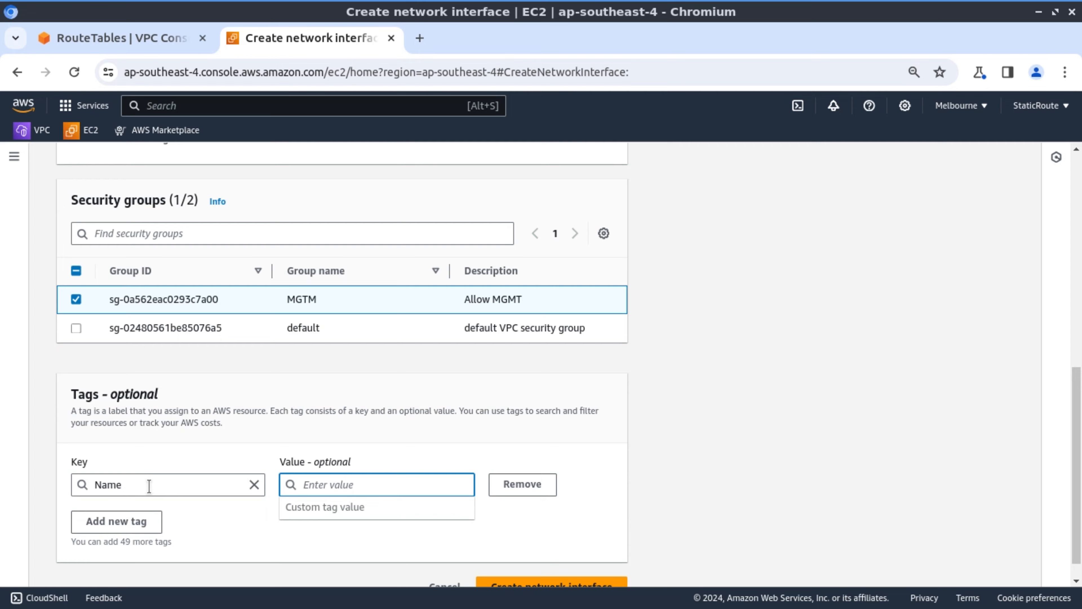
{"action": "type", "text": "LAN50"}
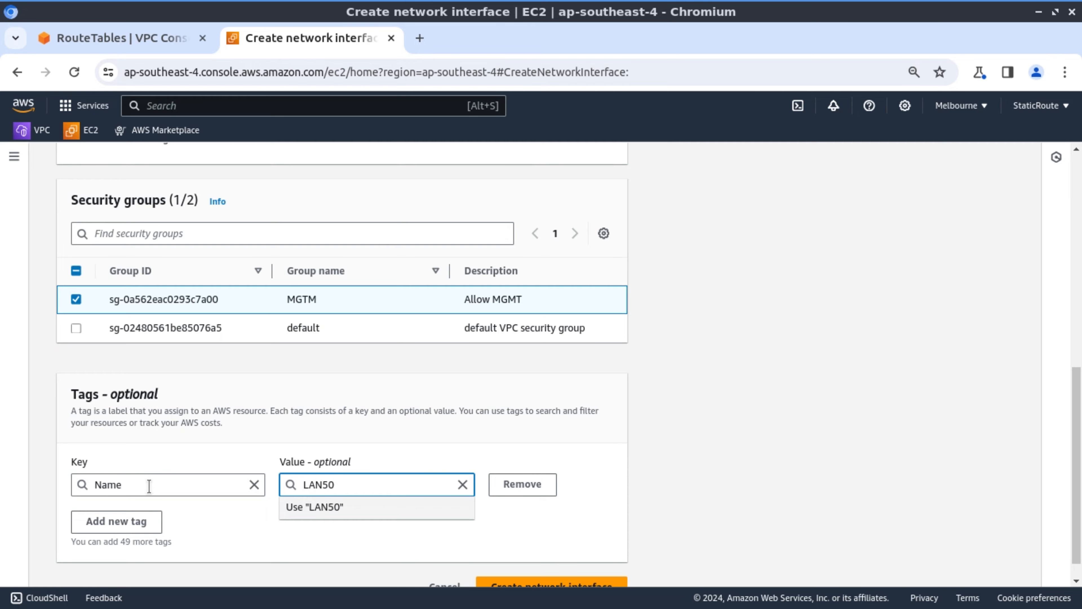
{"action": "key", "text": "Return"}
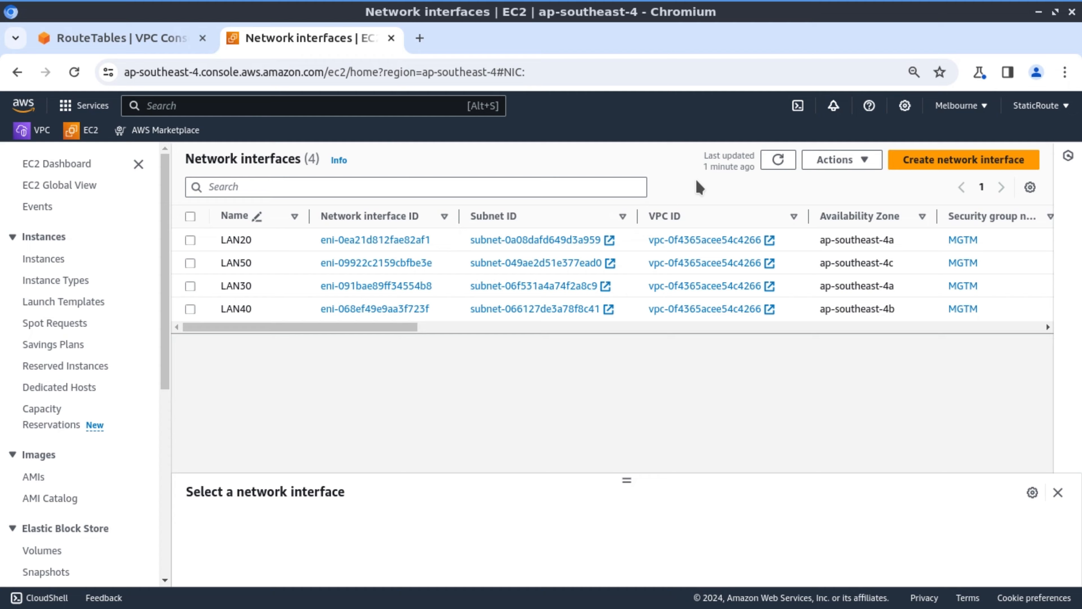
- Disable the source/destination check on the LAN20 network interface
{"action": "left_click", "coordinate": [190, 241]}
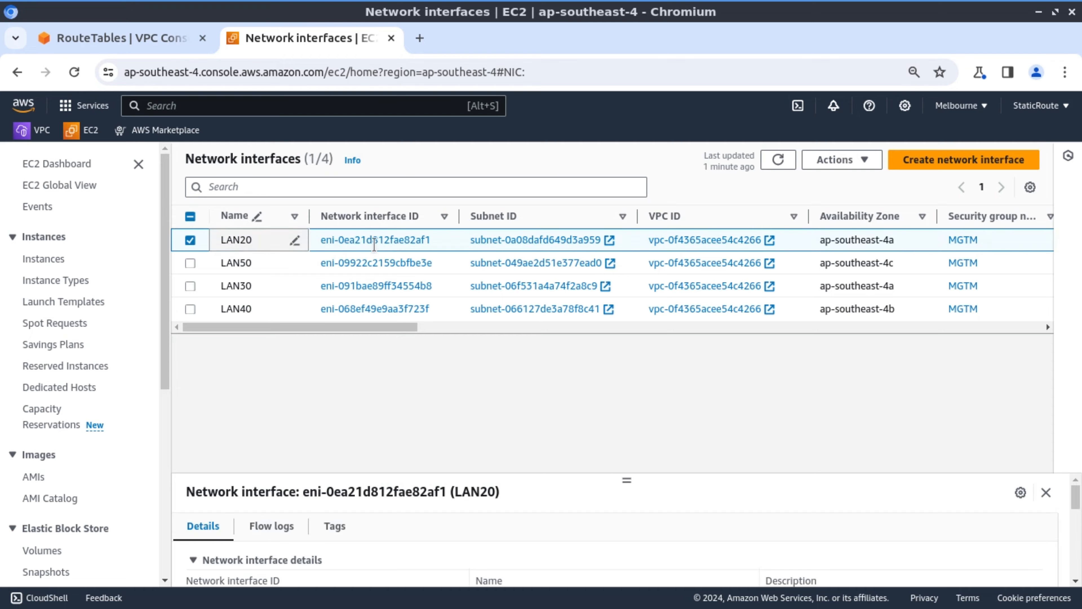
{"action": "left_click", "coordinate": [872, 165]}
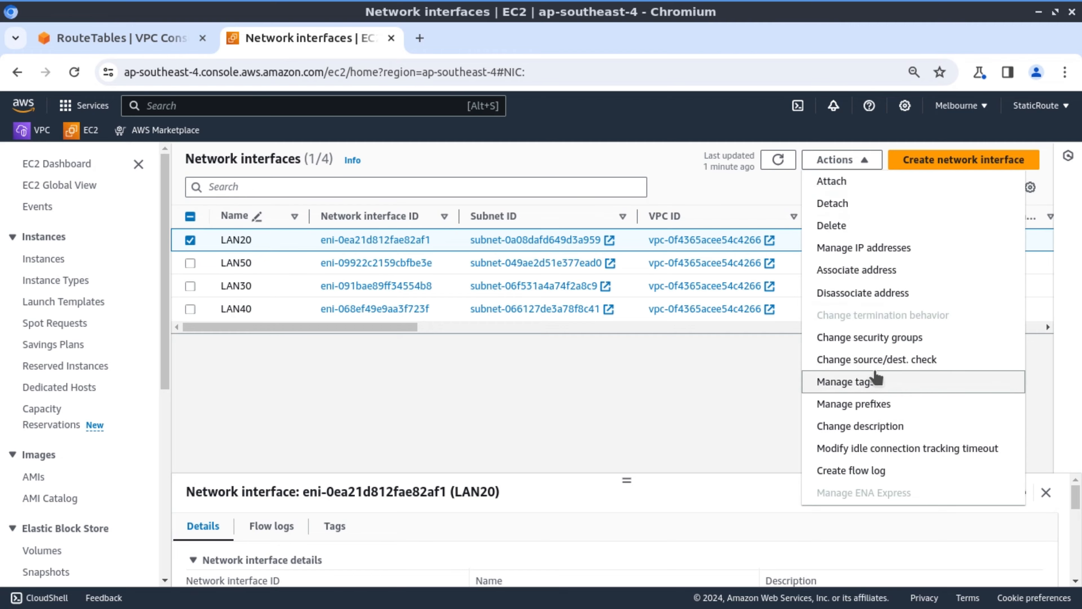
{"action": "left_click", "coordinate": [896, 362]}
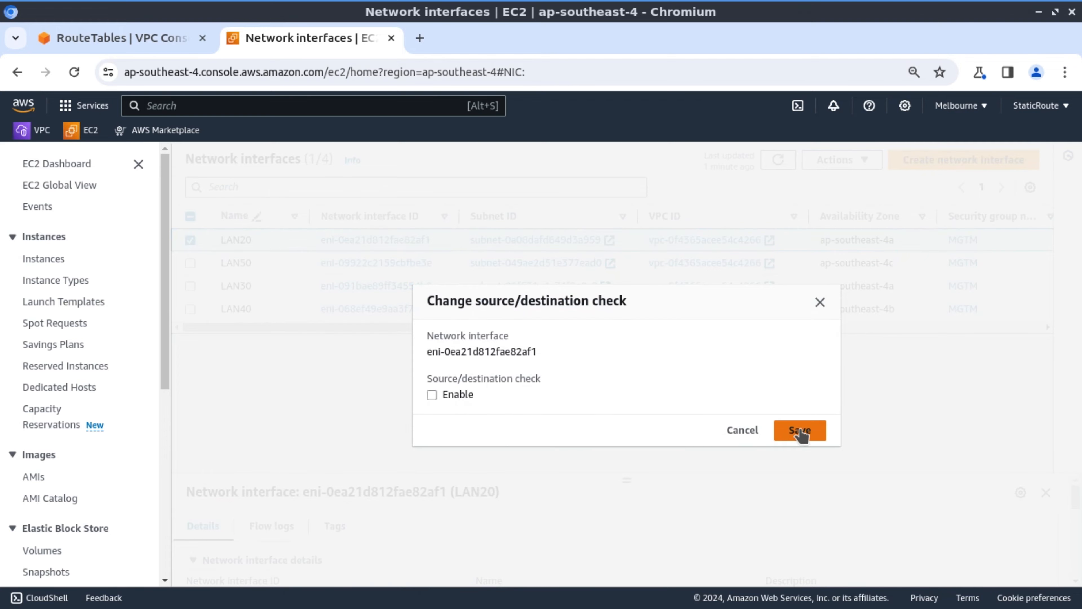
{"action": "left_click", "coordinate": [739, 432]}
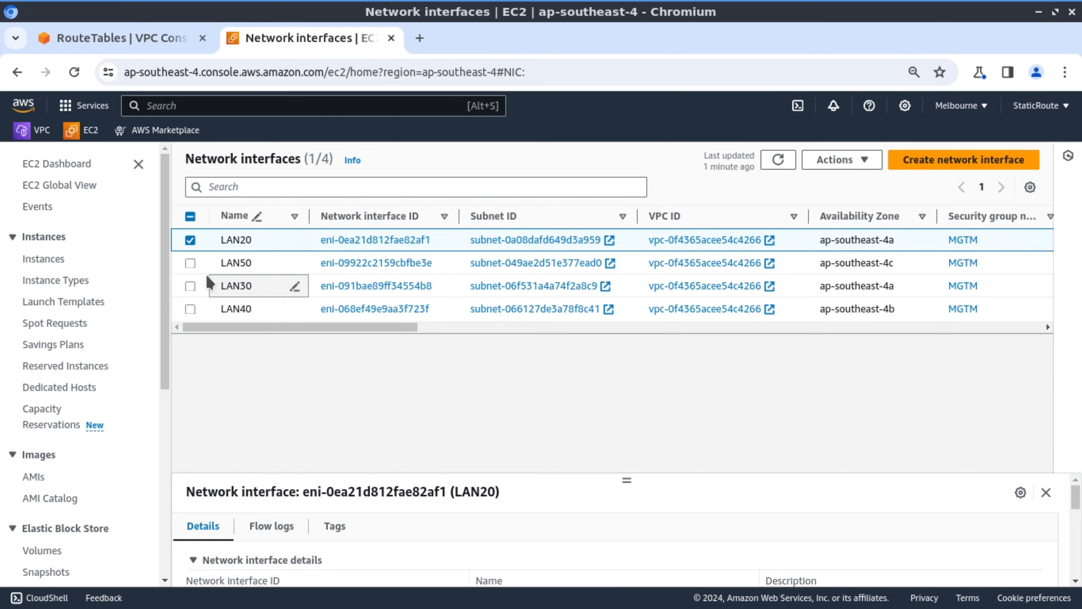
- Disable the source/destination check on the LAN50 network interface
{"action": "left_click", "coordinate": [190, 240]}
{"action": "left_click", "coordinate": [190, 263]}
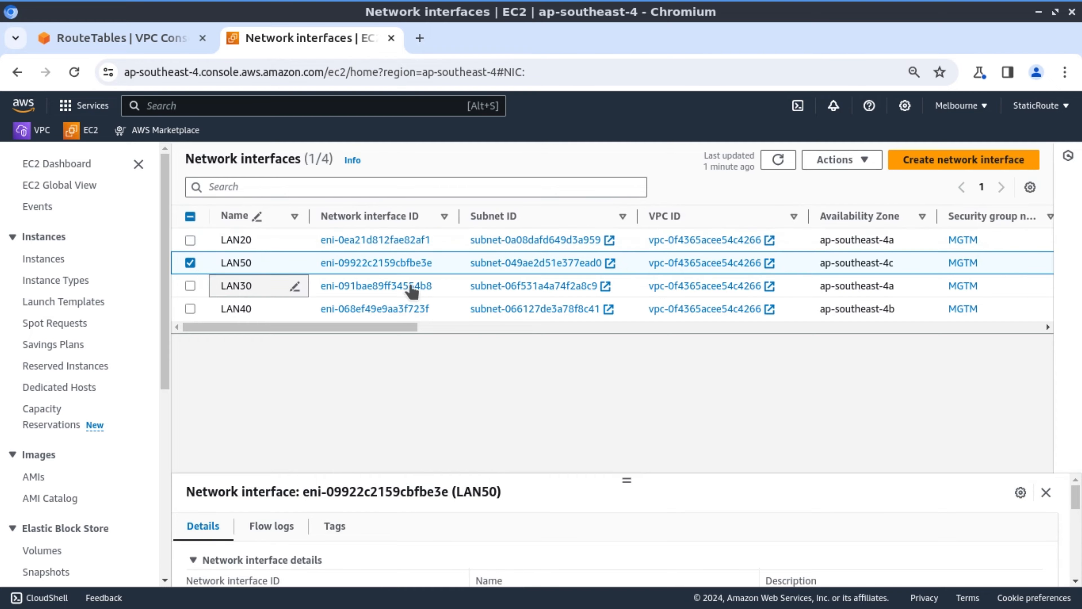
{"action": "left_click", "coordinate": [862, 161]}
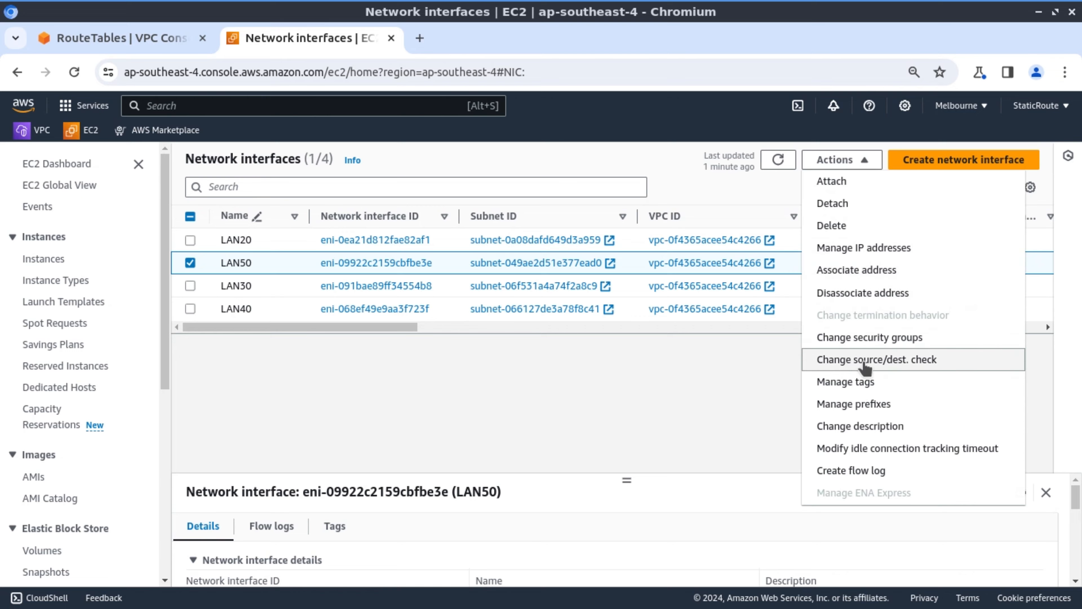
{"action": "left_click", "coordinate": [877, 368]}
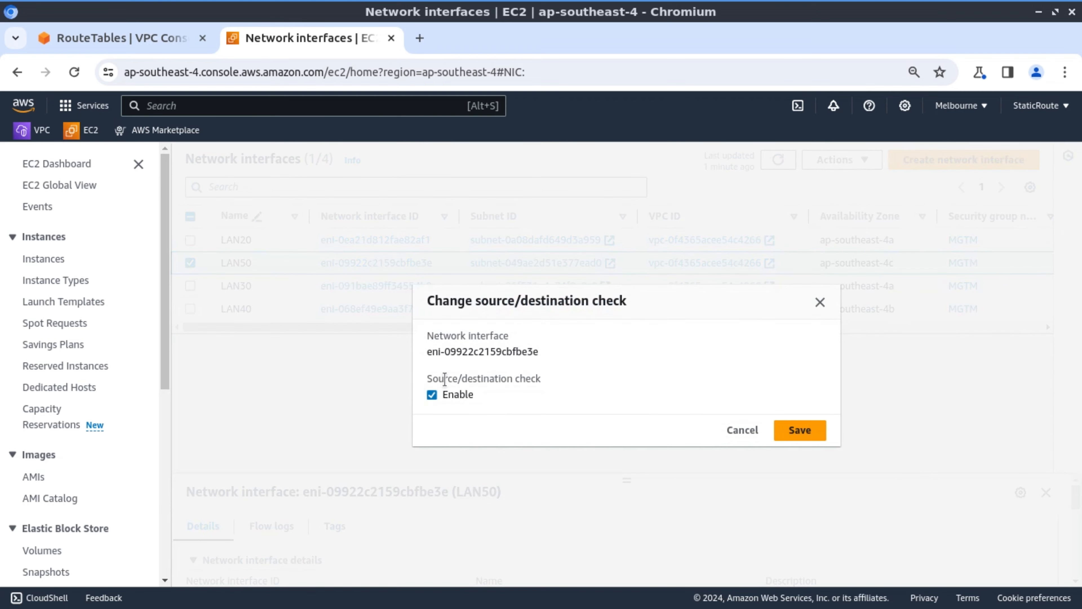
{"action": "left_click", "coordinate": [432, 395]}
{"action": "left_click", "coordinate": [796, 441]}
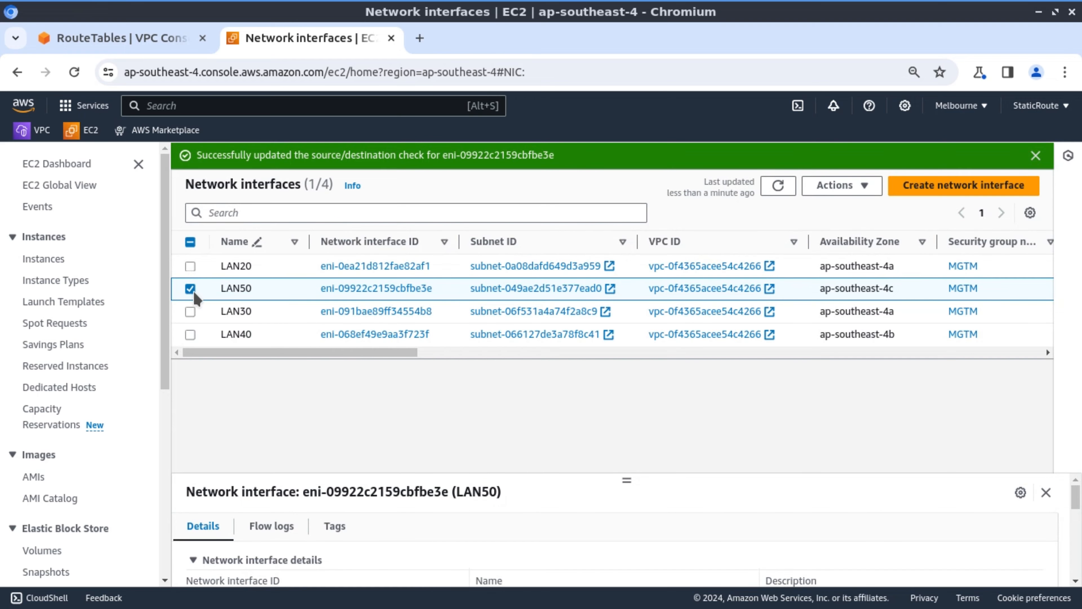
- Disable the source/destination check on the LAN30 network interface
{"action": "left_click", "coordinate": [190, 289]}
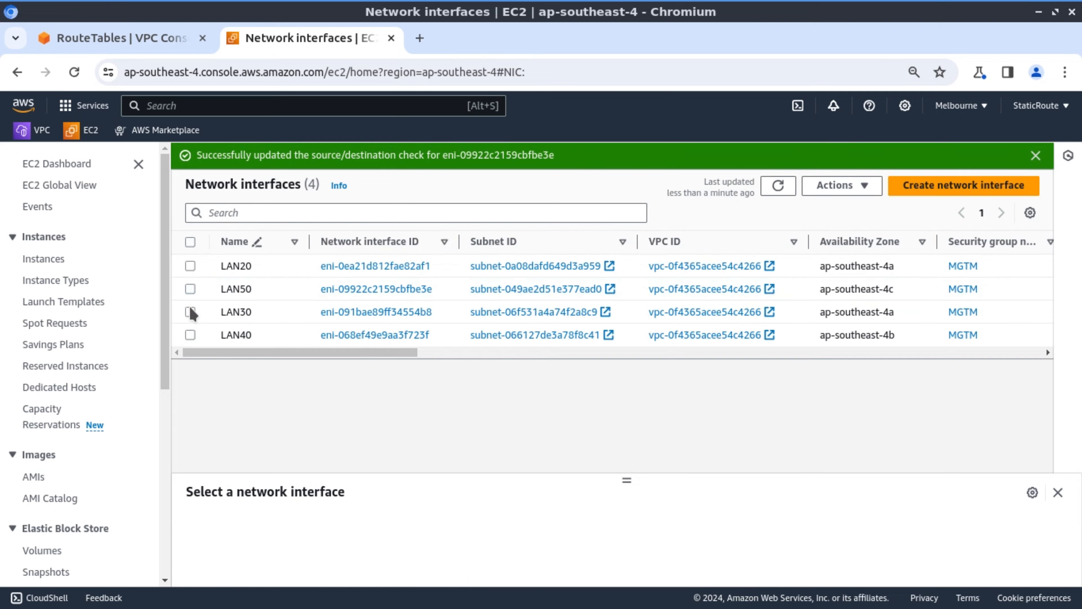
{"action": "left_click", "coordinate": [190, 312]}
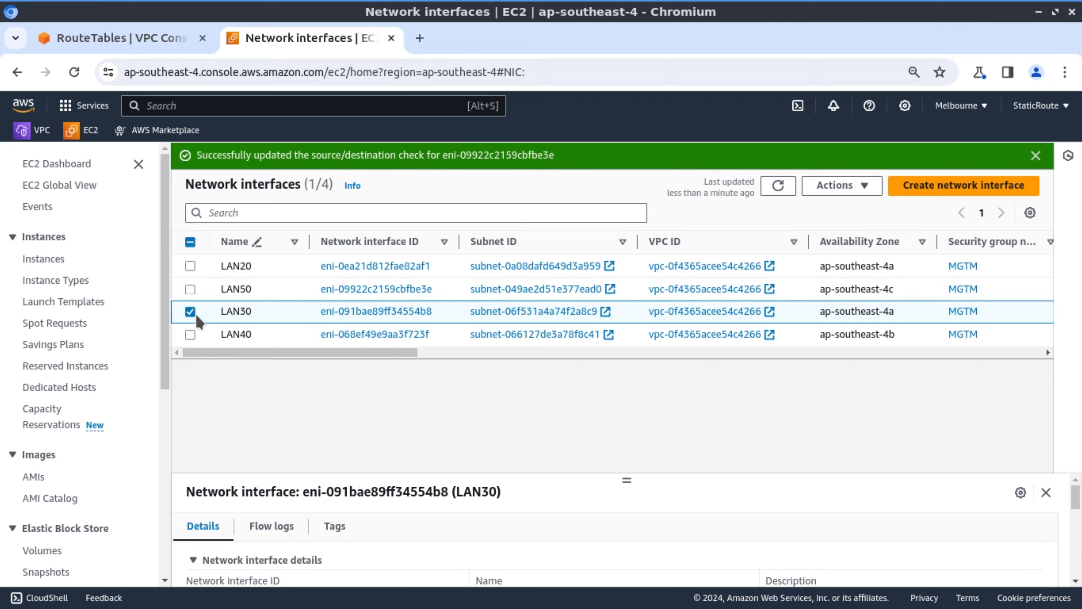
{"action": "left_click", "coordinate": [864, 186]}
{"action": "left_click", "coordinate": [847, 385]}
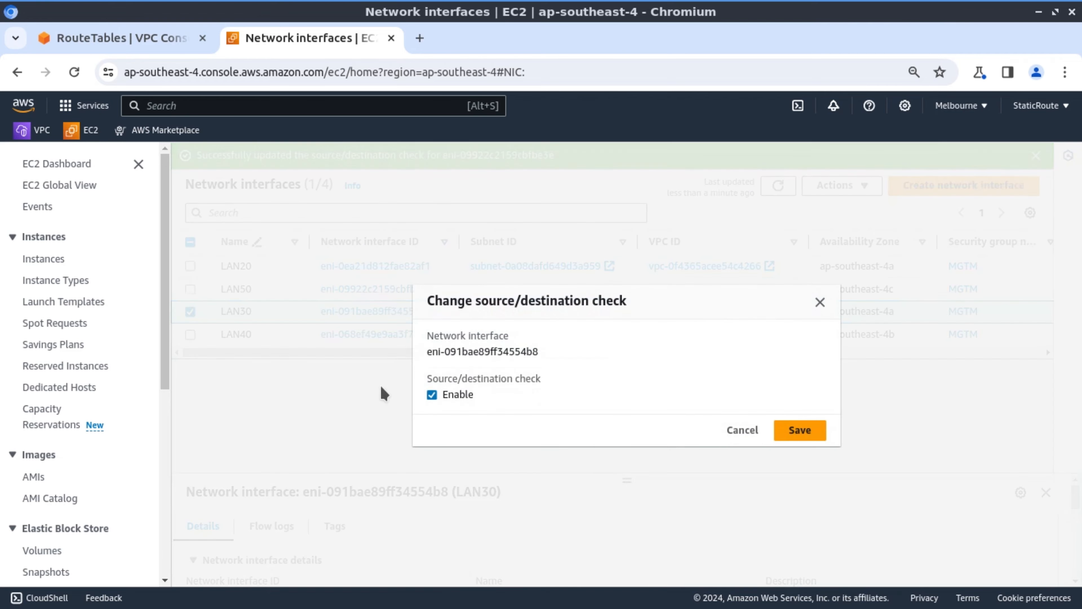
{"action": "left_click", "coordinate": [432, 395]}
{"action": "left_click", "coordinate": [796, 434]}
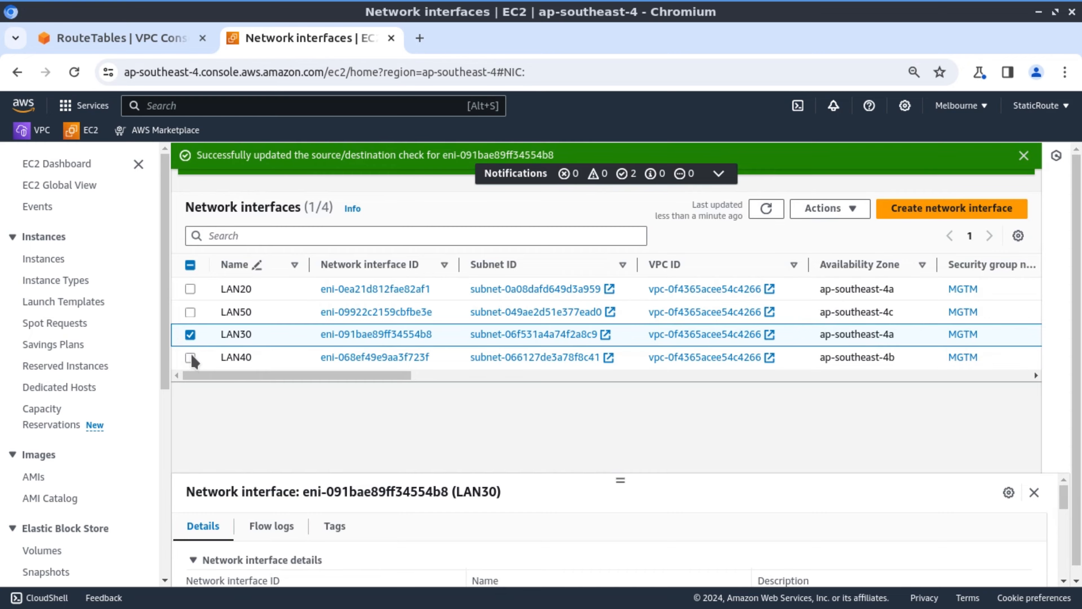
- Disable the source/destination check on the LAN40 network interface
{"action": "left_click", "coordinate": [190, 356]}
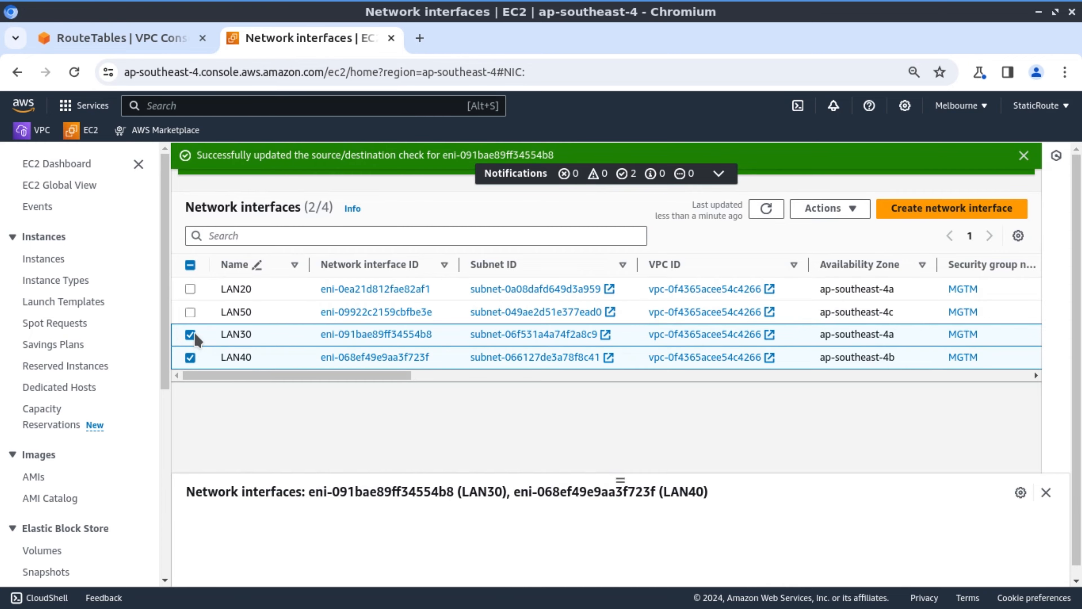
{"action": "left_click", "coordinate": [190, 336]}
{"action": "left_click", "coordinate": [850, 210]}
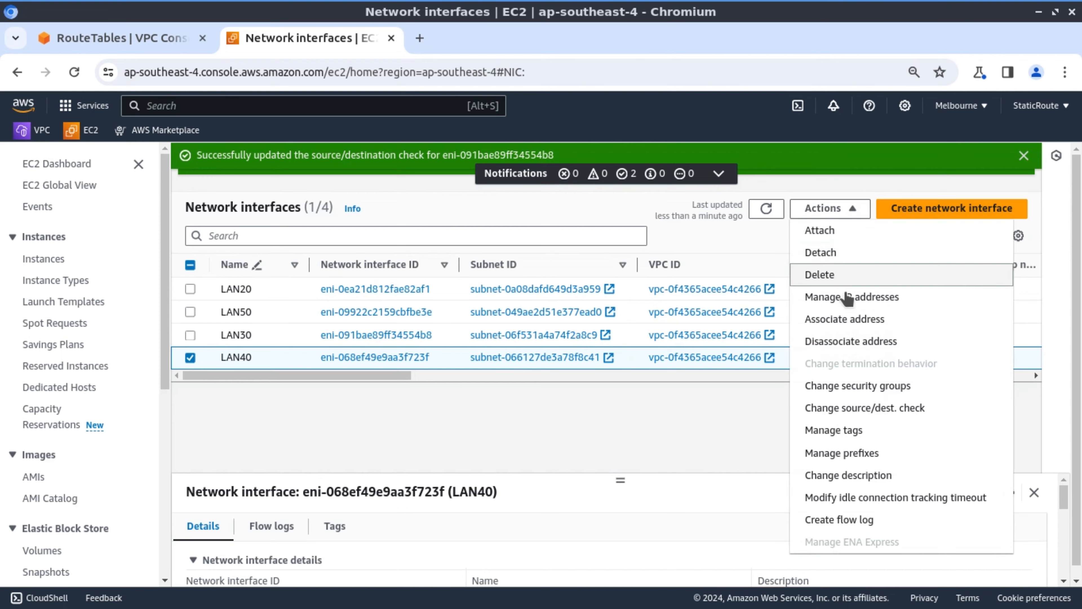
{"action": "left_click", "coordinate": [877, 415]}
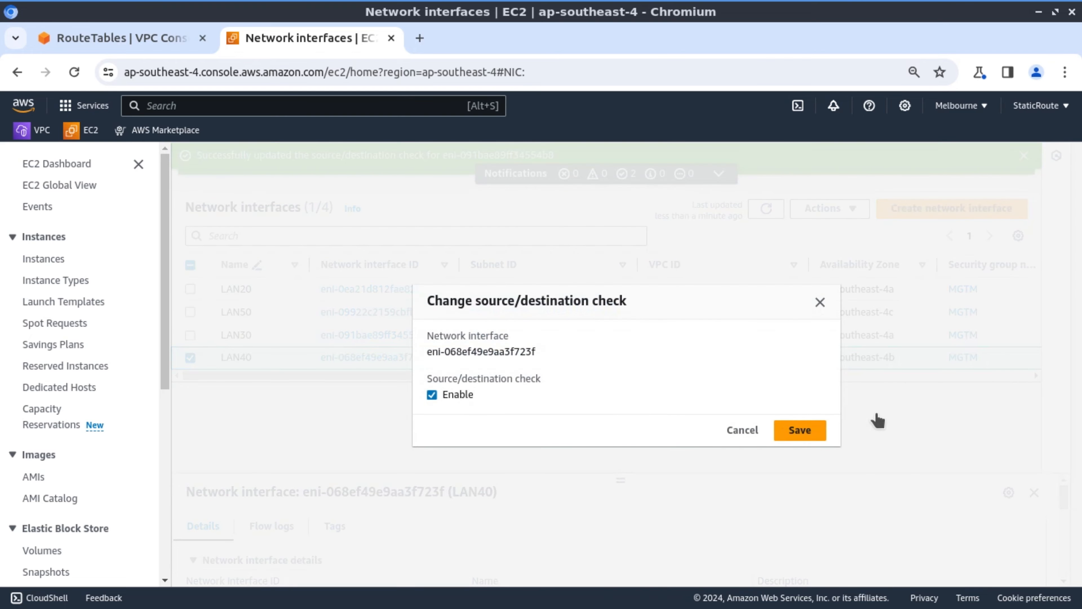
{"action": "left_click", "coordinate": [432, 394]}
{"action": "left_click", "coordinate": [790, 433]}
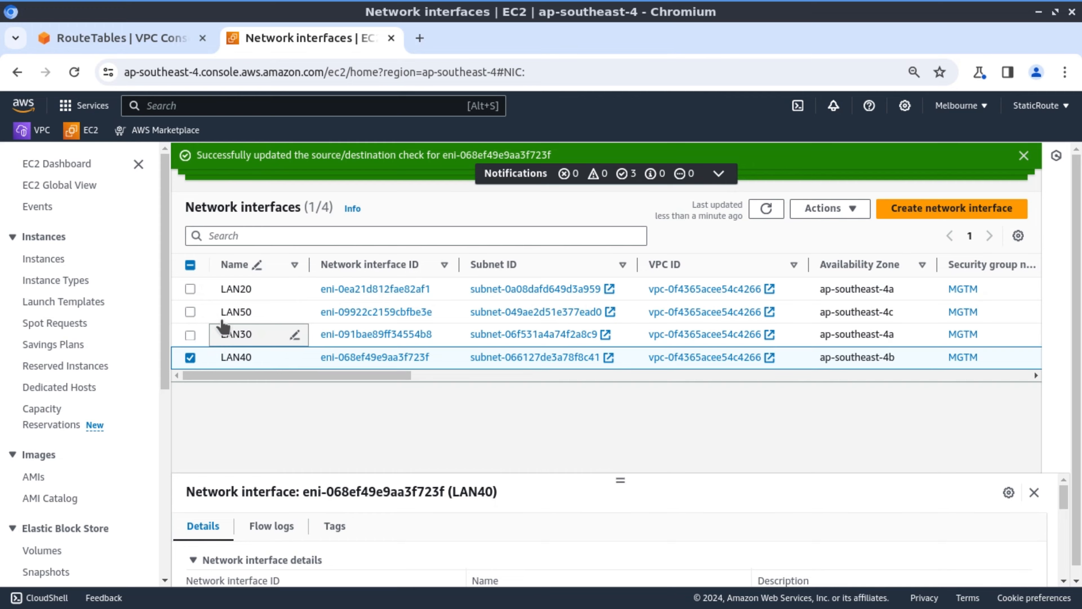
{"action": "left_click", "coordinate": [191, 265]}
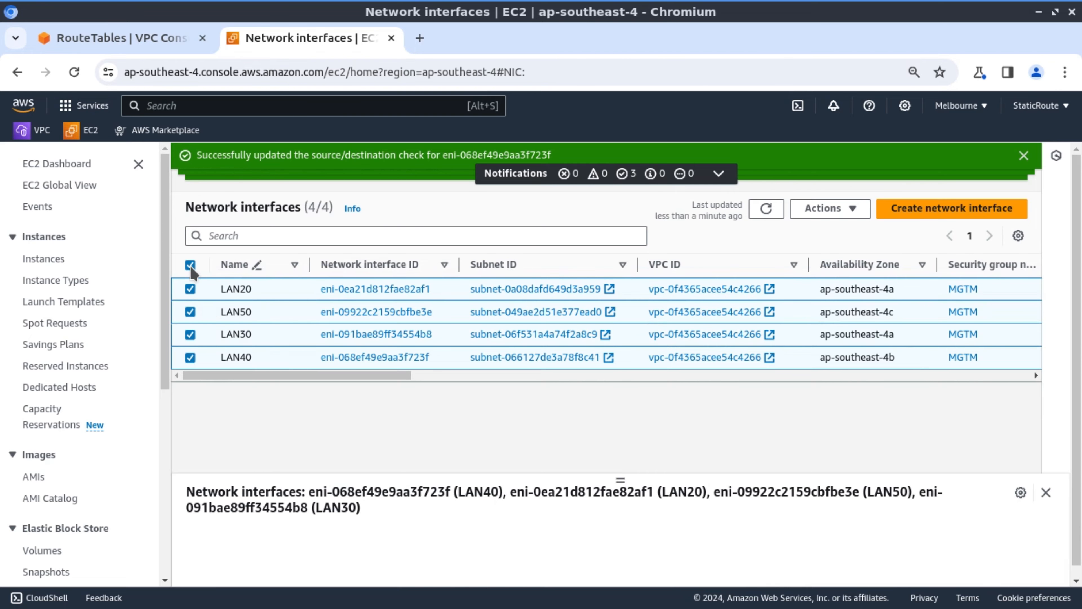
{"action": "left_click", "coordinate": [191, 265]}
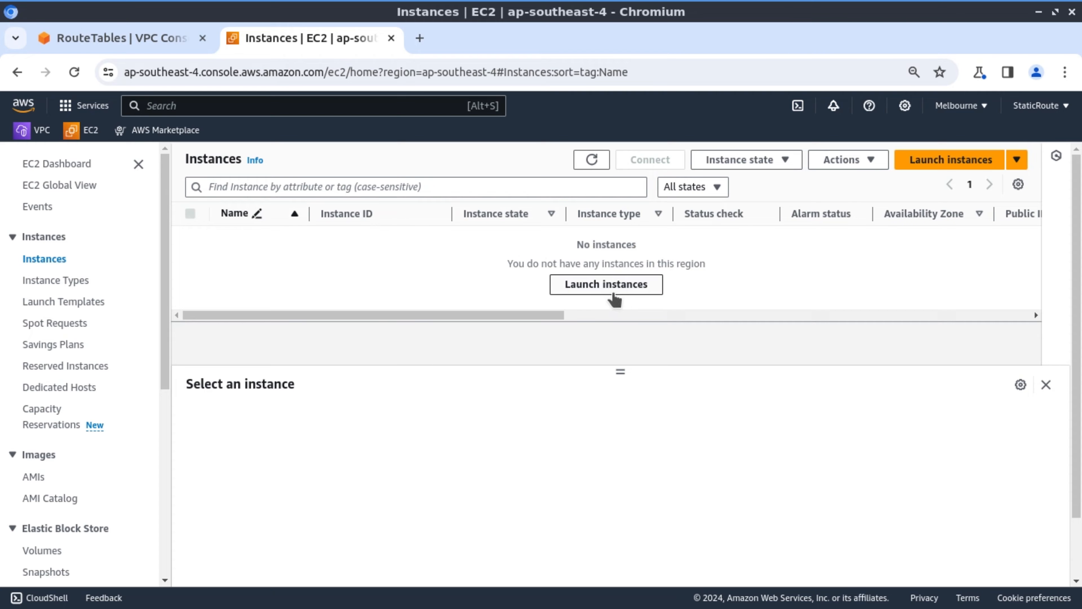
- Start launching a new EC2 instance named FTG01 and open the full catalog of machine images
{"action": "left_click", "coordinate": [614, 289]}
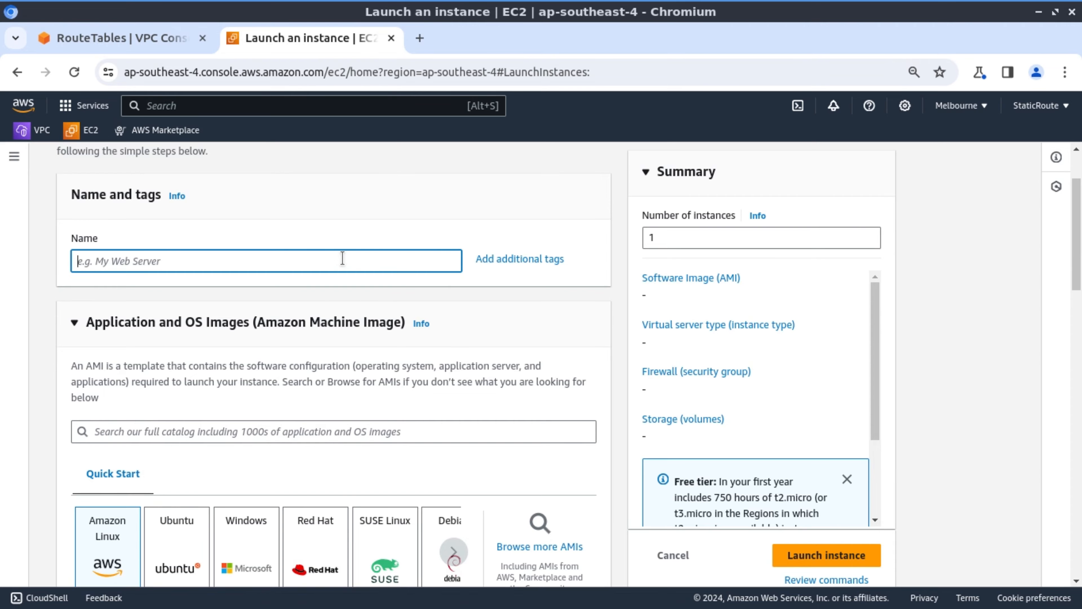
{"action": "type", "text": "FTG01"}
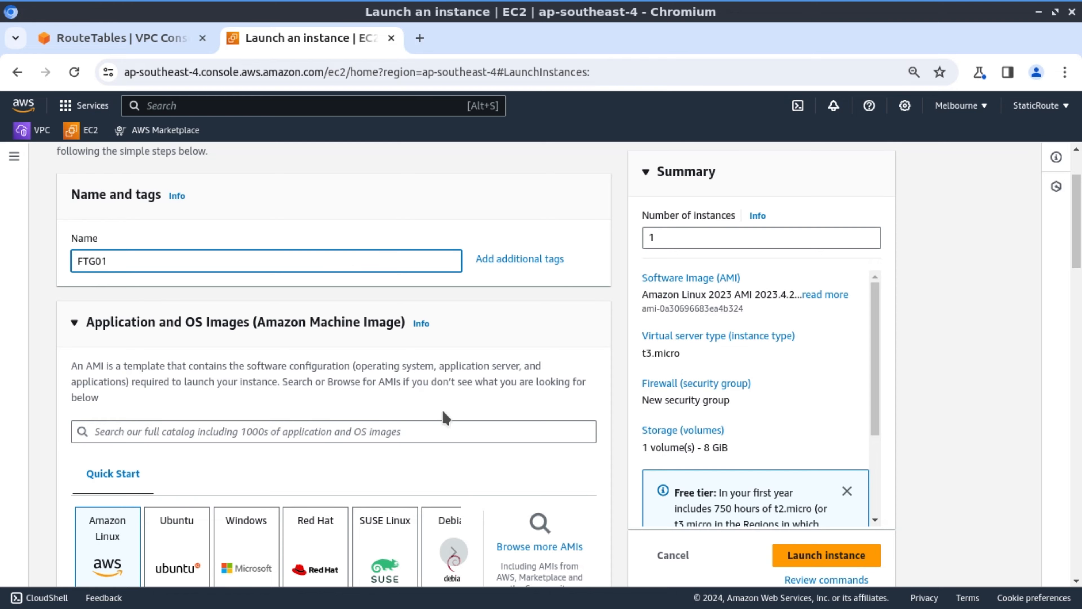
{"action": "scroll", "coordinate": [490, 384], "scroll_direction": "down", "scroll_amount": 2}
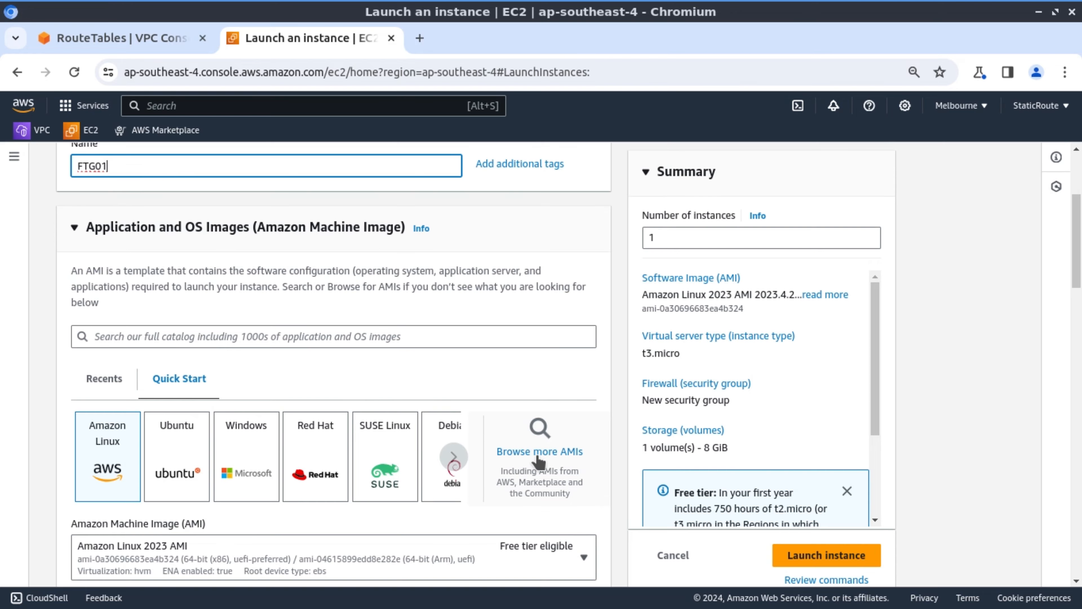
{"action": "left_click", "coordinate": [546, 456]}
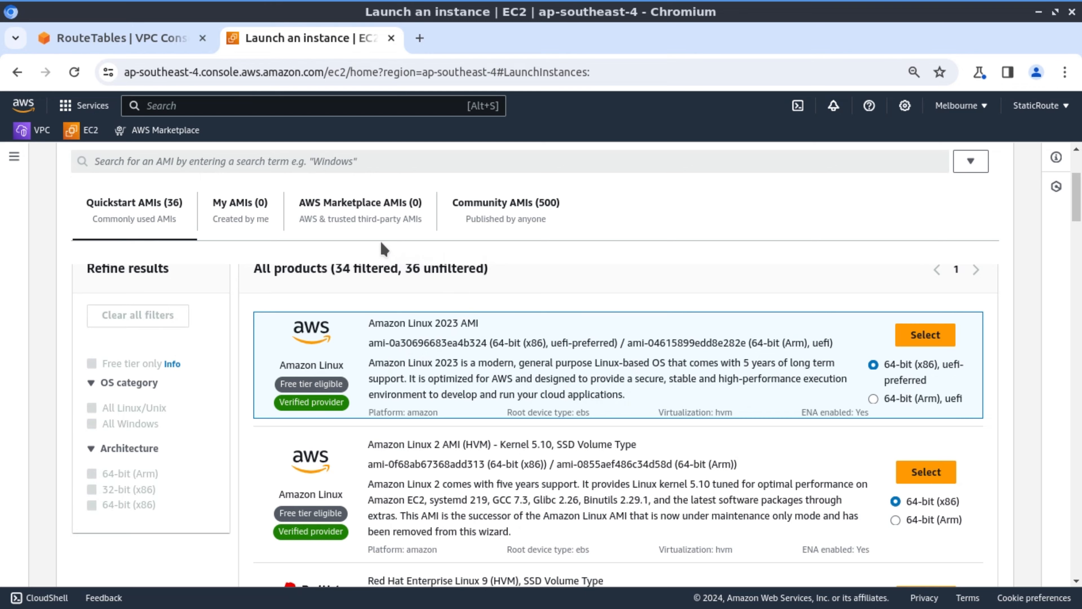
- Search the AWS Marketplace AMIs for Fortinet and choose Fortinet FortiGate Next-Generation Firewall as the instance's image
{"action": "left_click", "coordinate": [373, 206]}
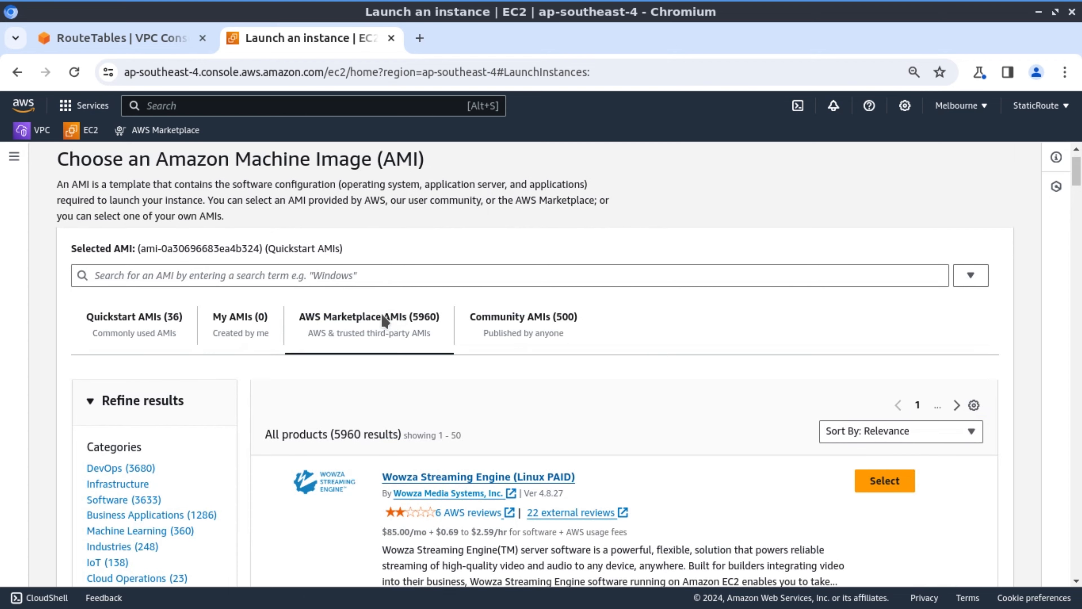
{"action": "left_click", "coordinate": [389, 274]}
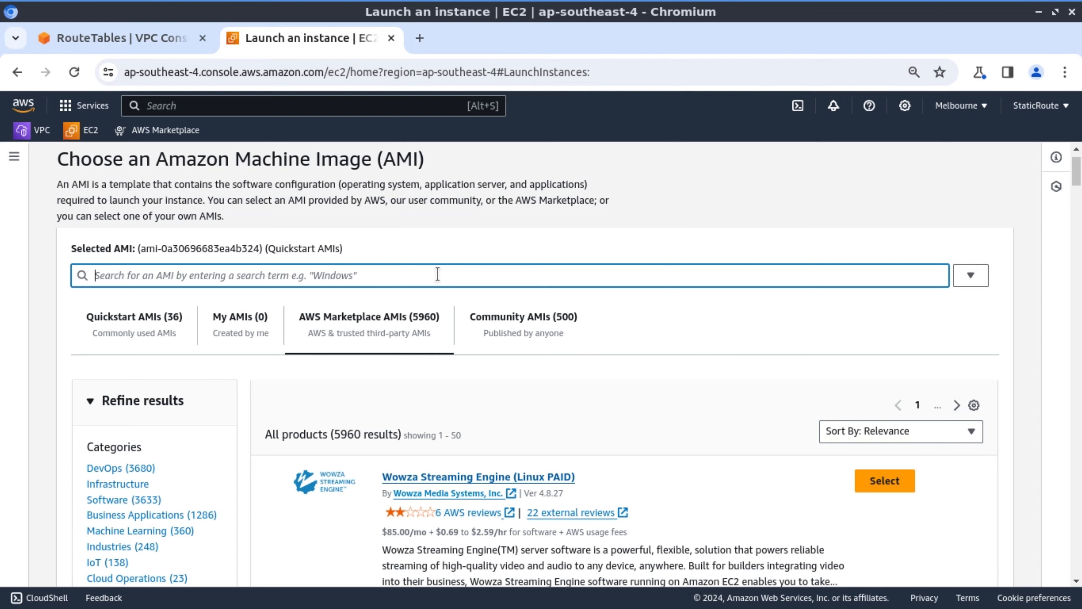
{"action": "type", "text": "Fortinet"}
{"action": "key", "text": "Return"}
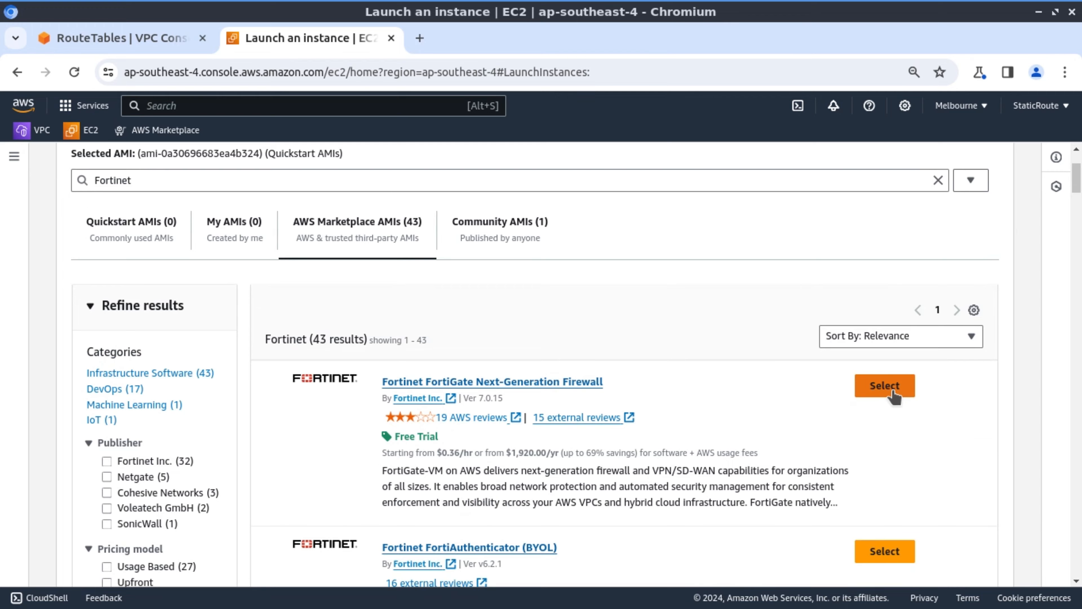
{"action": "left_click", "coordinate": [885, 386]}
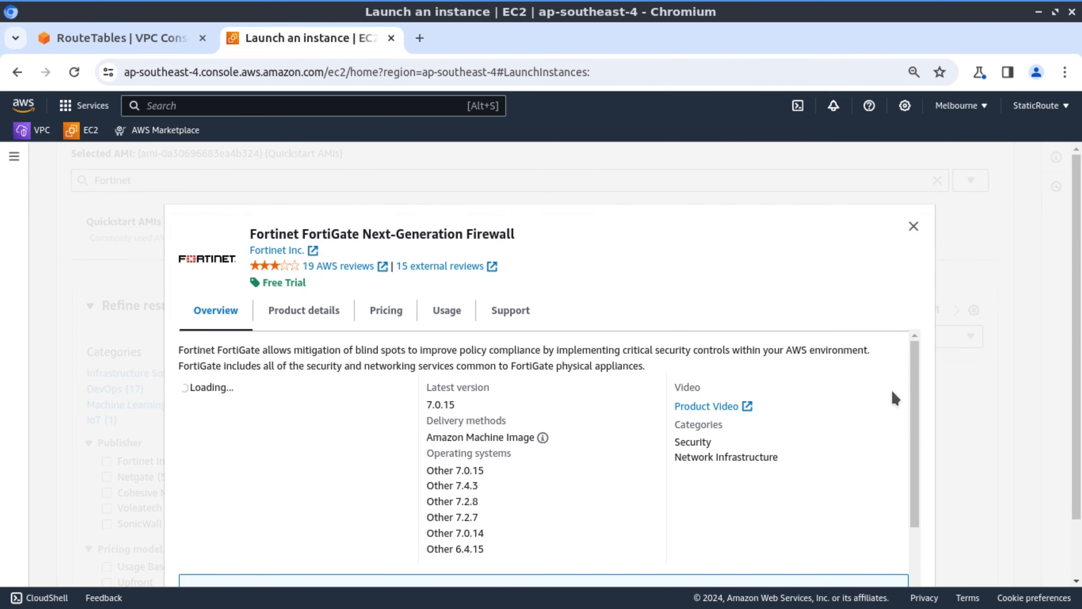
{"action": "key", "text": "Return"}
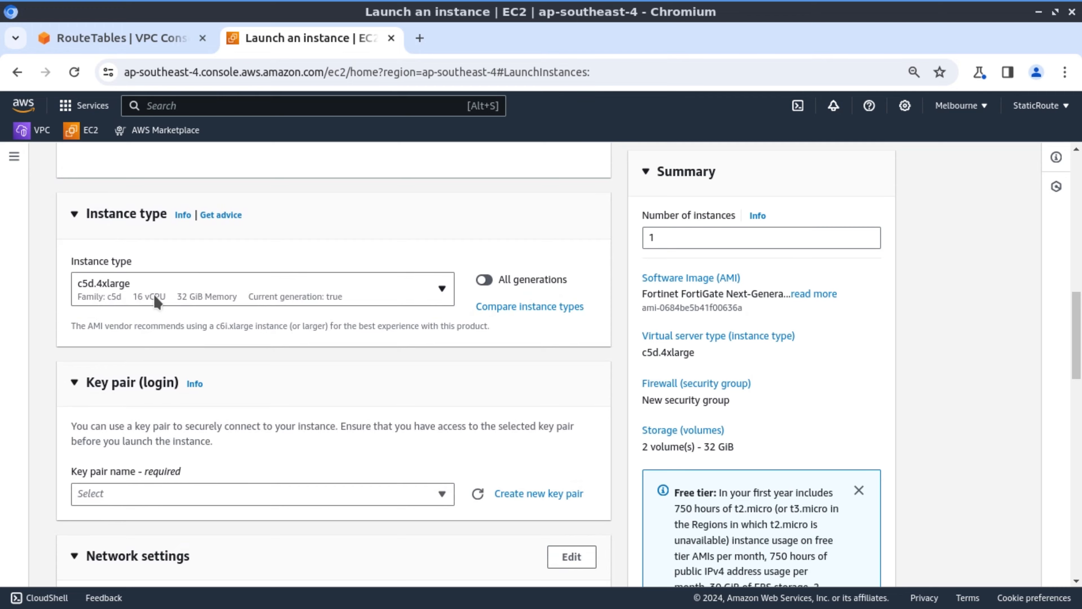
- Set the instance type to t3.medium and create a login key pair named New-FTG
{"action": "left_click", "coordinate": [435, 294]}
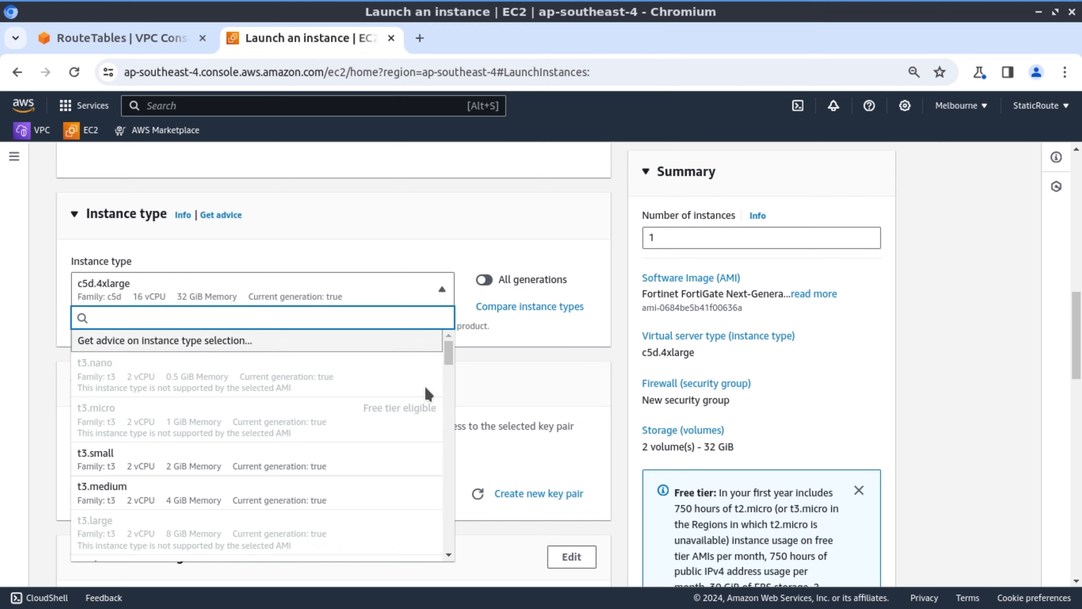
{"action": "left_click", "coordinate": [423, 496]}
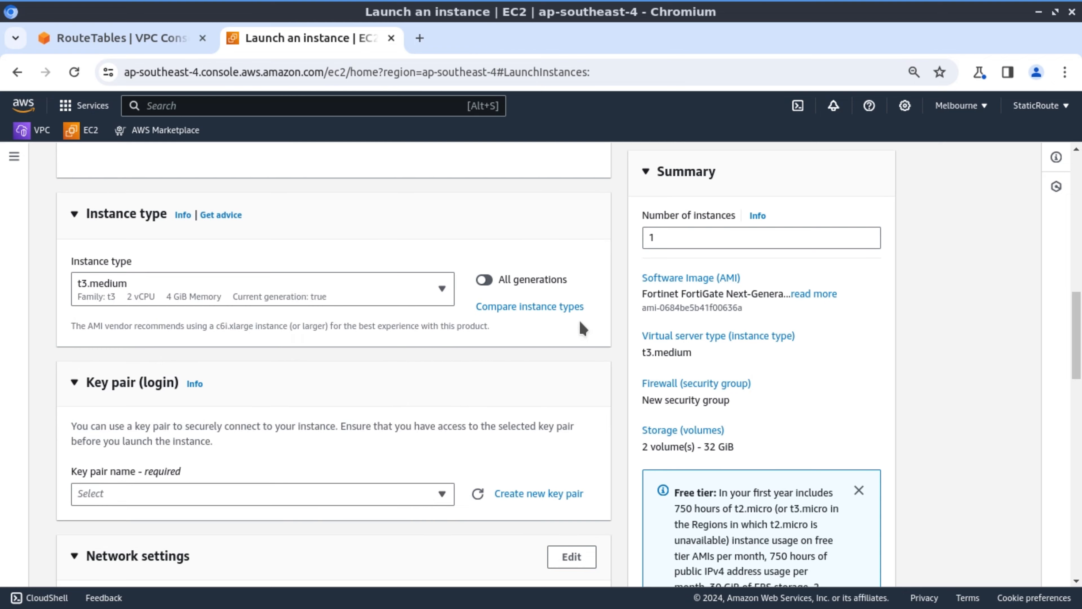
{"action": "scroll", "coordinate": [606, 339], "scroll_direction": "down", "scroll_amount": 2}
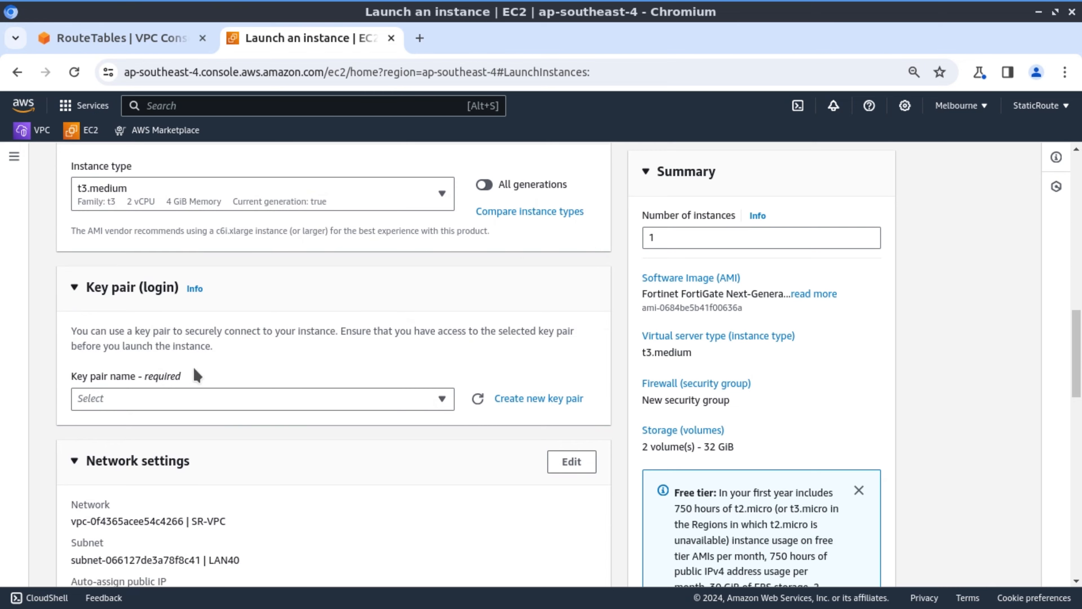
{"action": "left_click", "coordinate": [539, 398]}
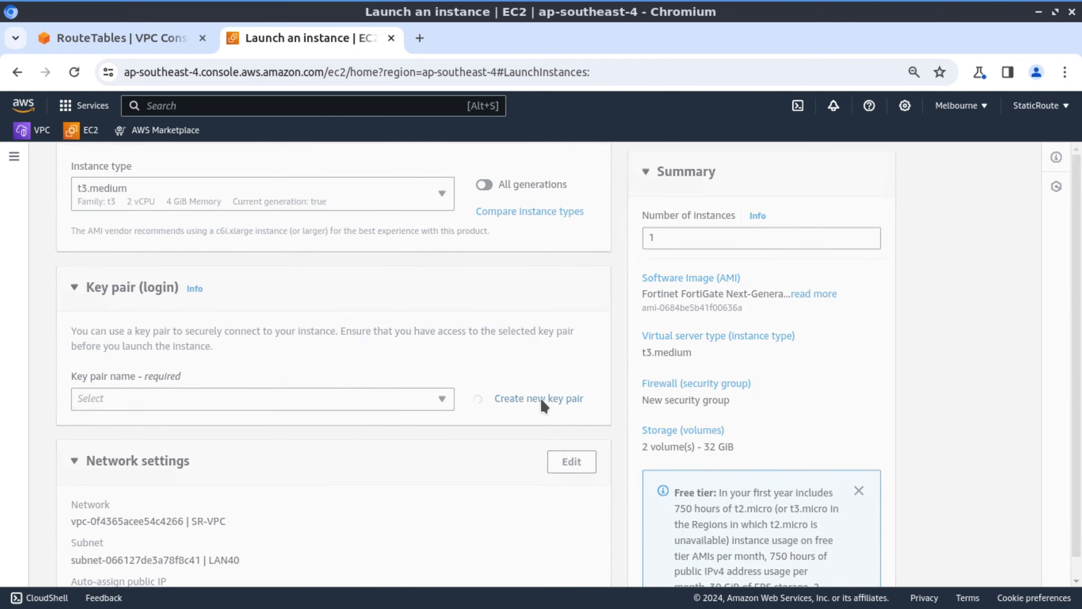
{"action": "left_click", "coordinate": [491, 251]}
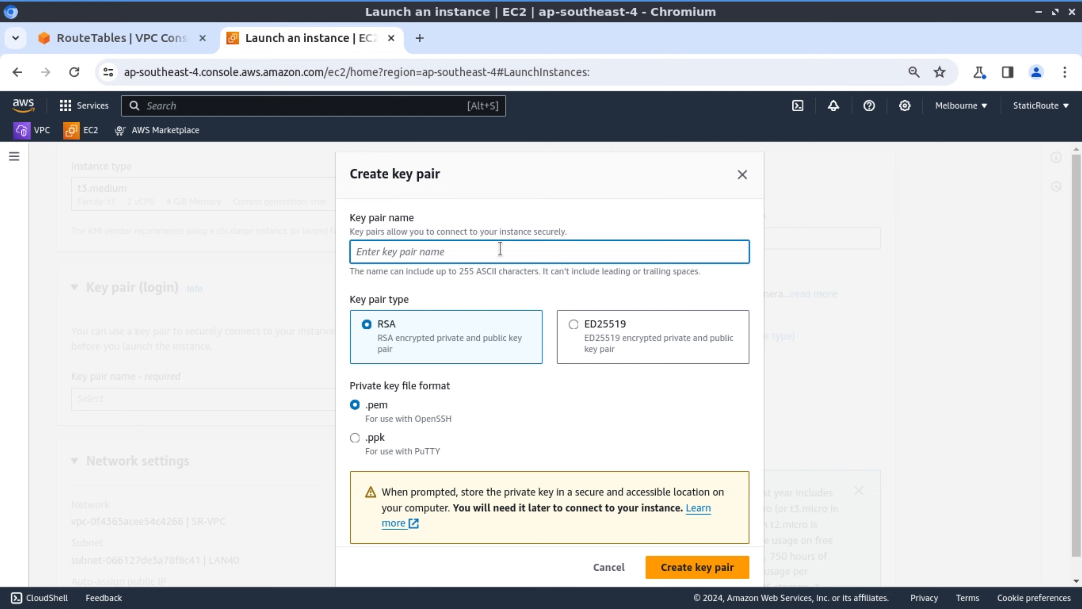
{"action": "type", "text": "New-FTG"}
{"action": "left_click", "coordinate": [726, 569]}
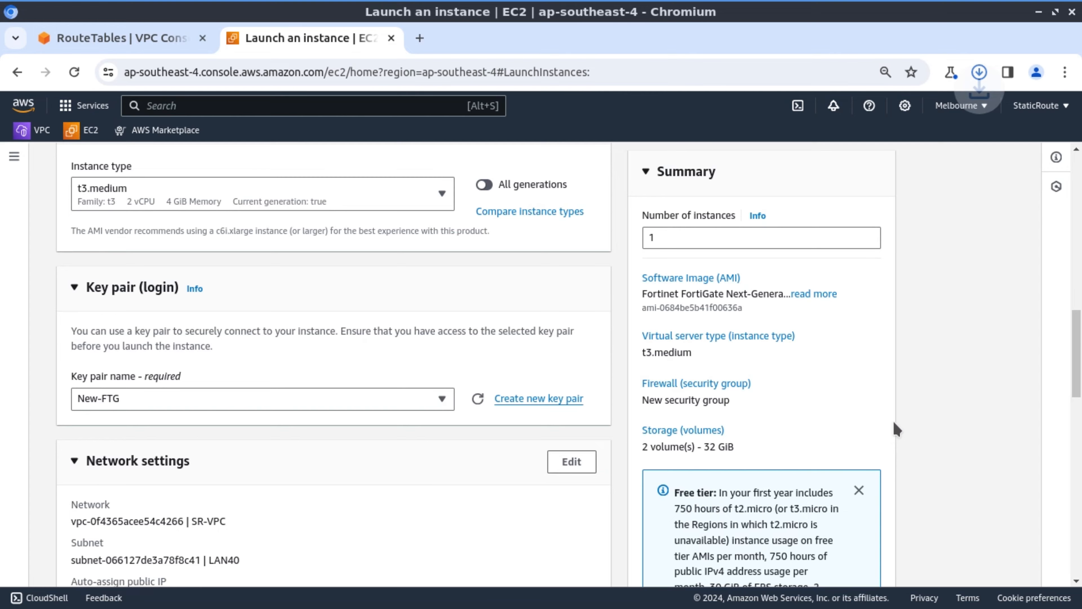
- Edit the instance's network settings to place it in the LAN10 subnet of SR-VPC
{"action": "scroll", "coordinate": [569, 410], "scroll_direction": "down", "scroll_amount": 5}
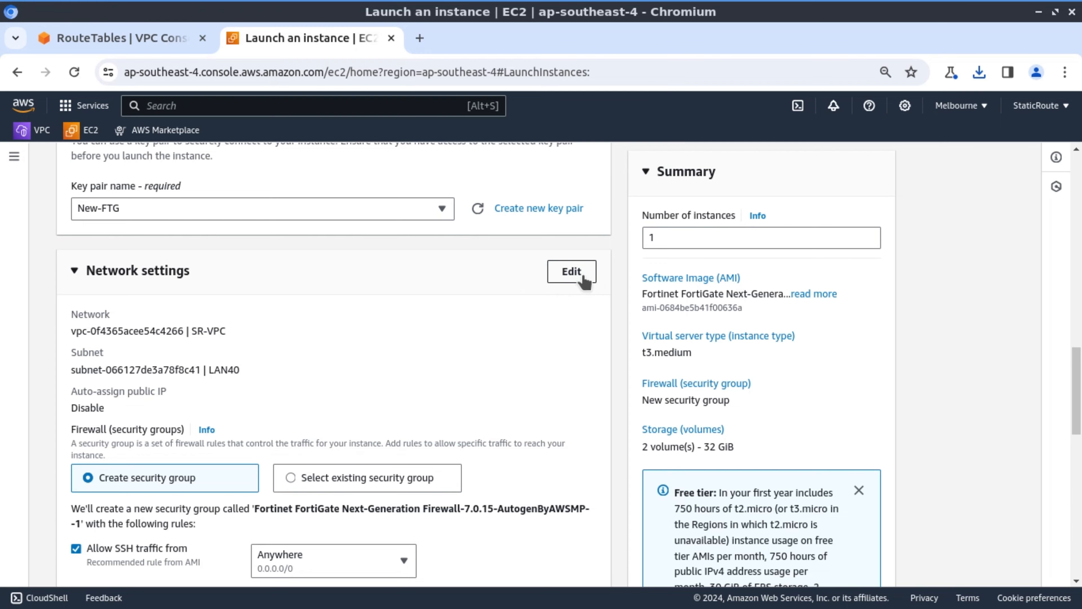
{"action": "left_click", "coordinate": [573, 278]}
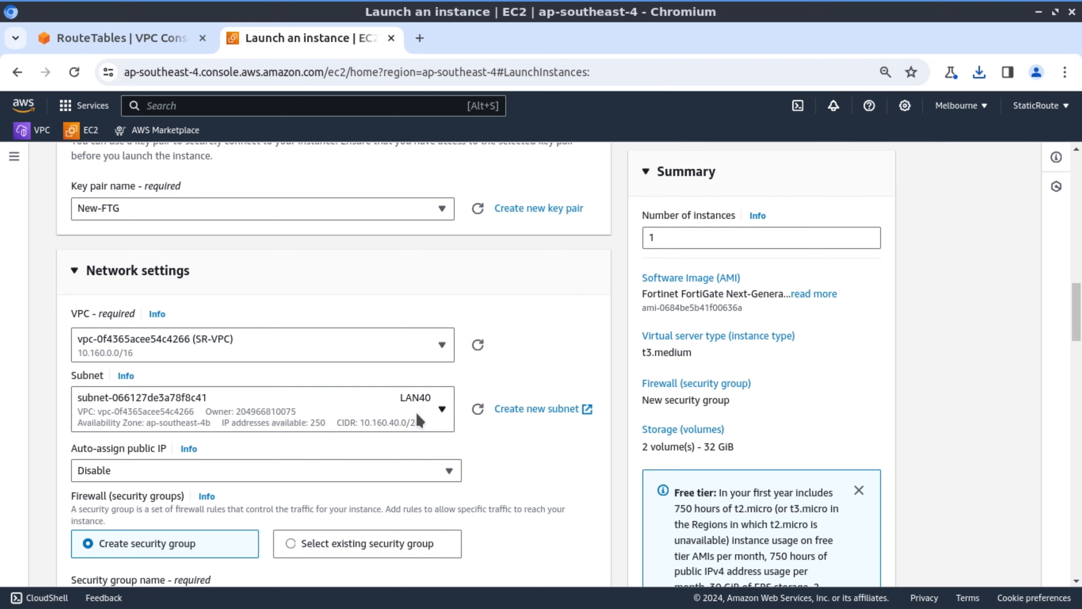
{"action": "left_click", "coordinate": [428, 405]}
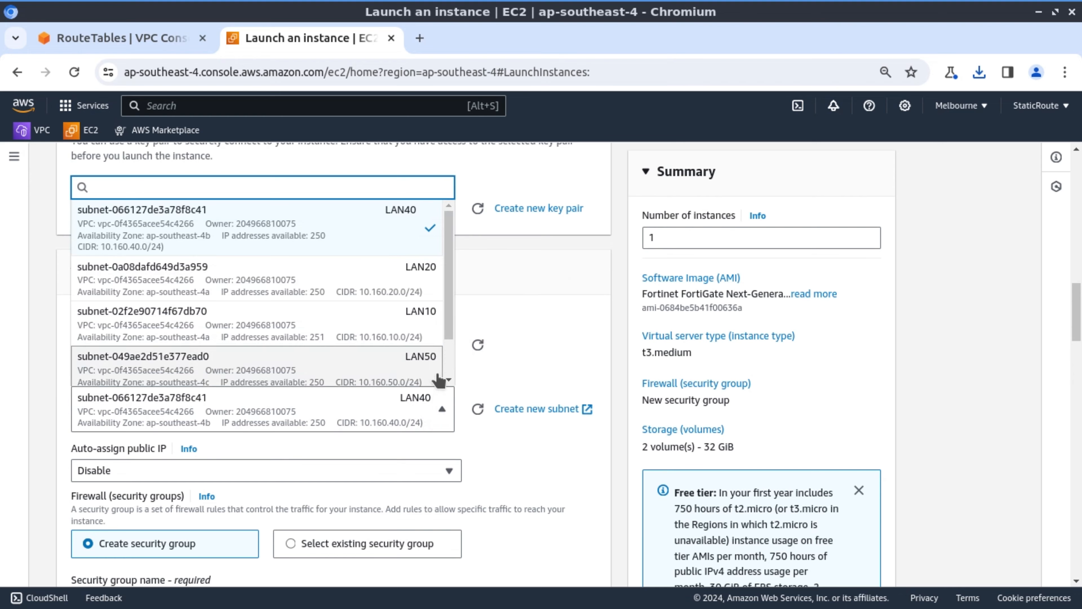
{"action": "left_click", "coordinate": [389, 313]}
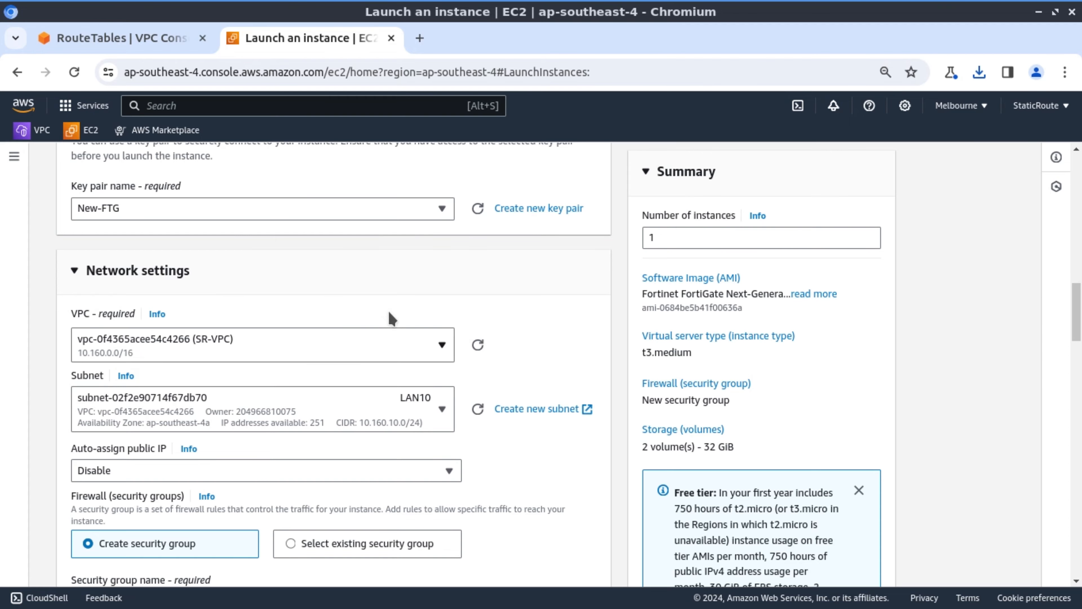
{"action": "scroll", "coordinate": [406, 337], "scroll_direction": "down", "scroll_amount": 2}
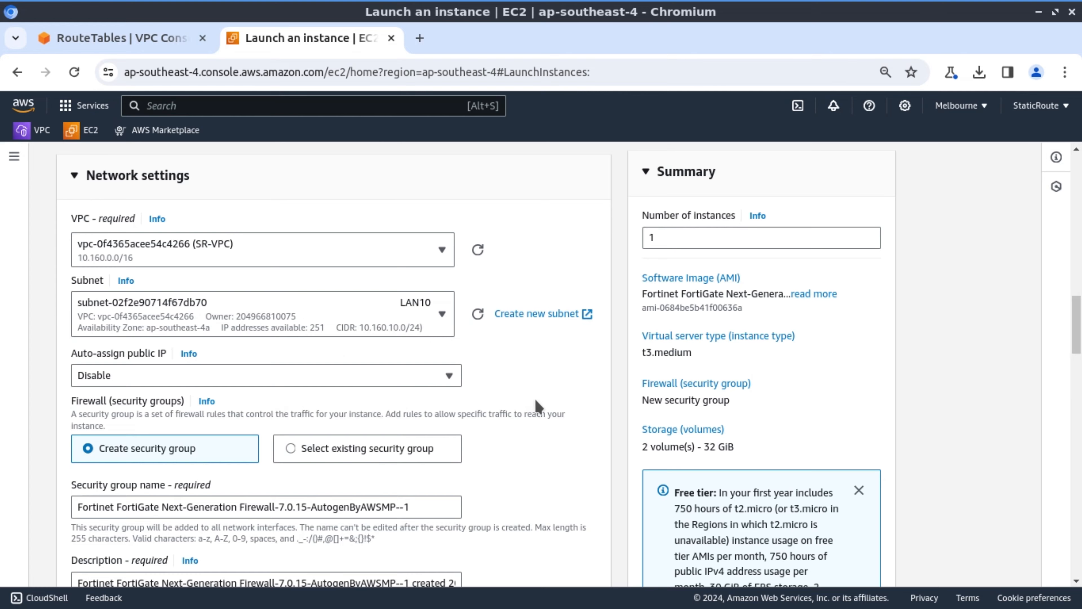
{"action": "scroll", "coordinate": [544, 405], "scroll_direction": "down", "scroll_amount": 1}
{"action": "scroll", "coordinate": [545, 402], "scroll_direction": "down", "scroll_amount": 4}
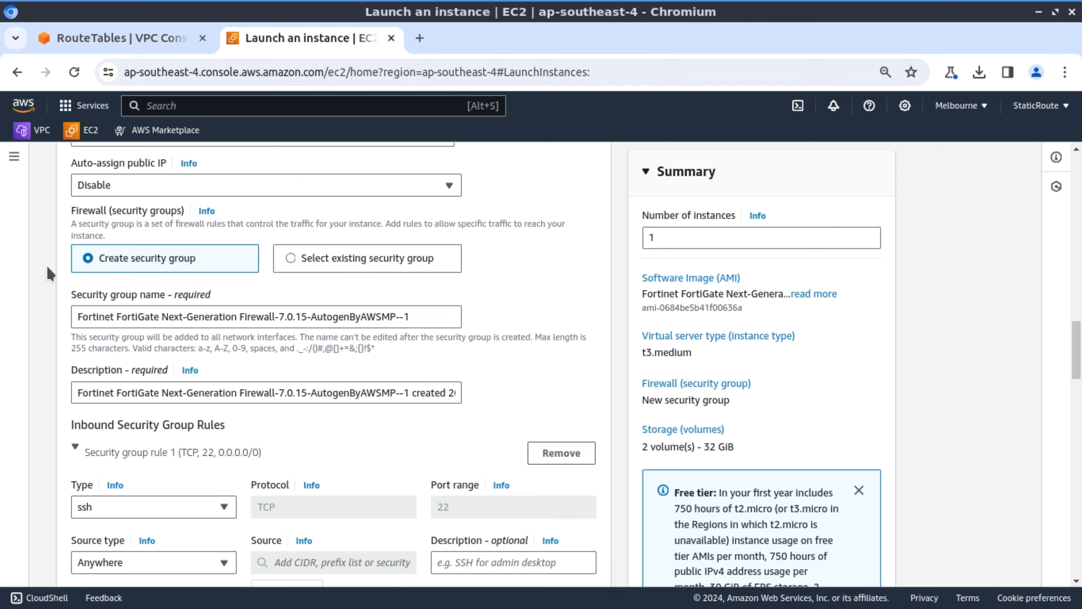
- Assign the existing MGTM security group to the FTG01 instance and launch it
{"action": "left_click", "coordinate": [292, 260]}
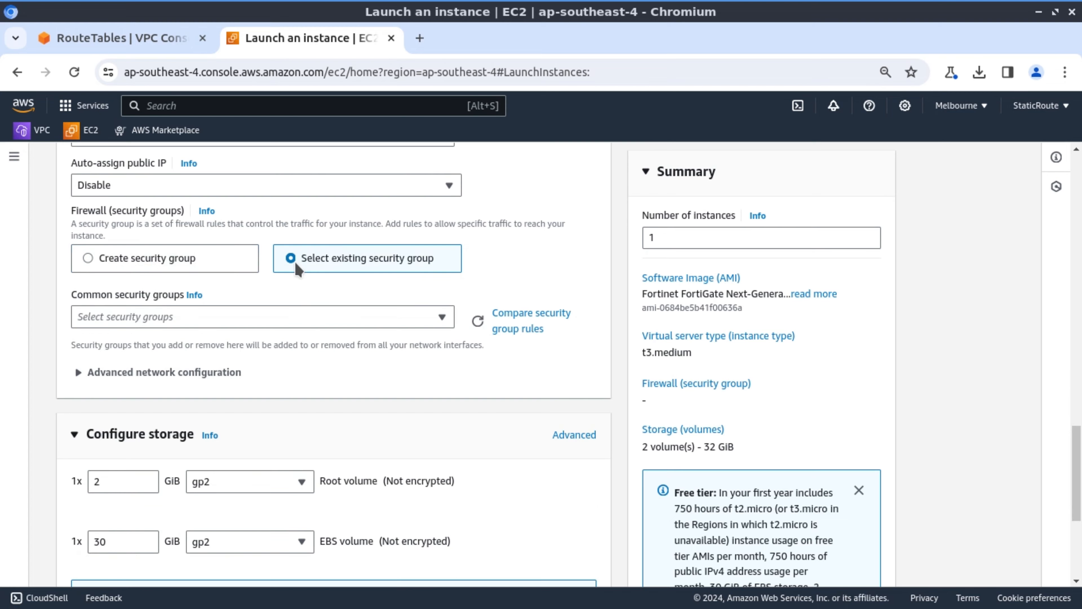
{"action": "left_click", "coordinate": [442, 315]}
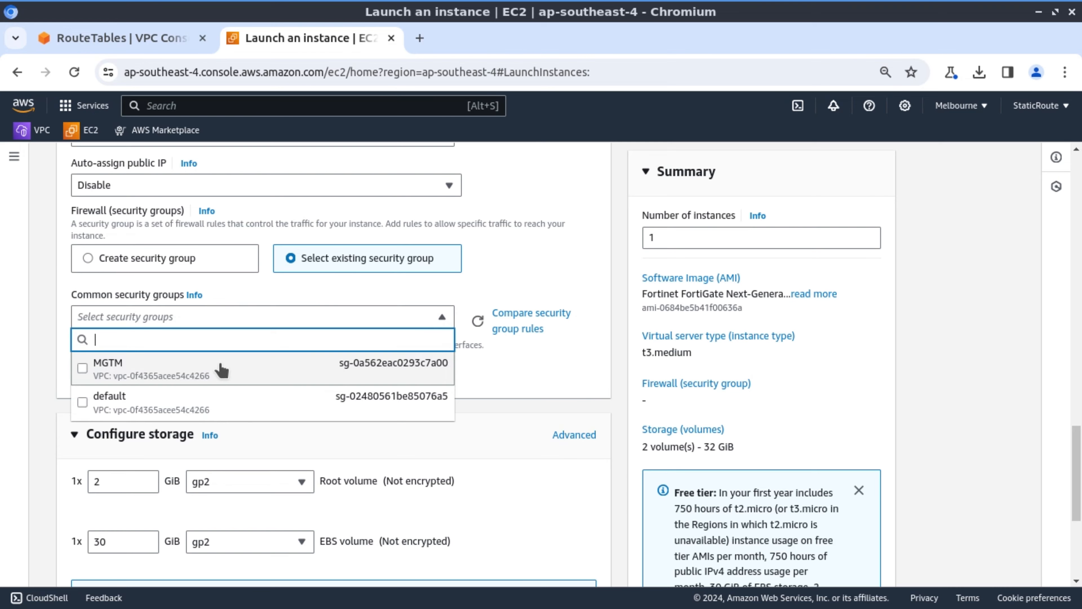
{"action": "left_click", "coordinate": [182, 374]}
{"action": "scroll", "coordinate": [523, 451], "scroll_direction": "down", "scroll_amount": 4}
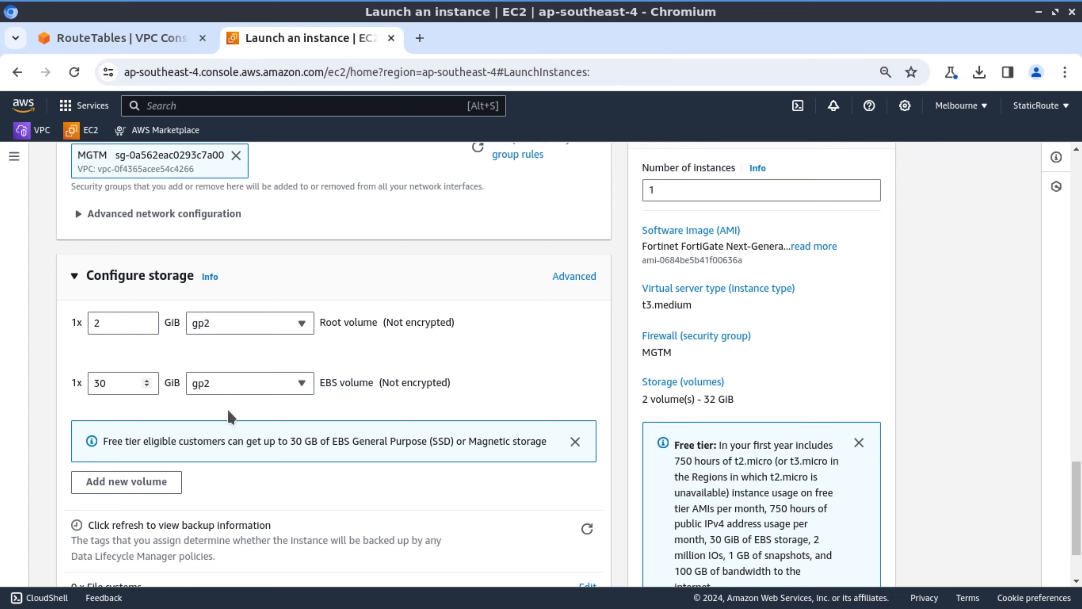
{"action": "scroll", "coordinate": [518, 415], "scroll_direction": "down", "scroll_amount": 2}
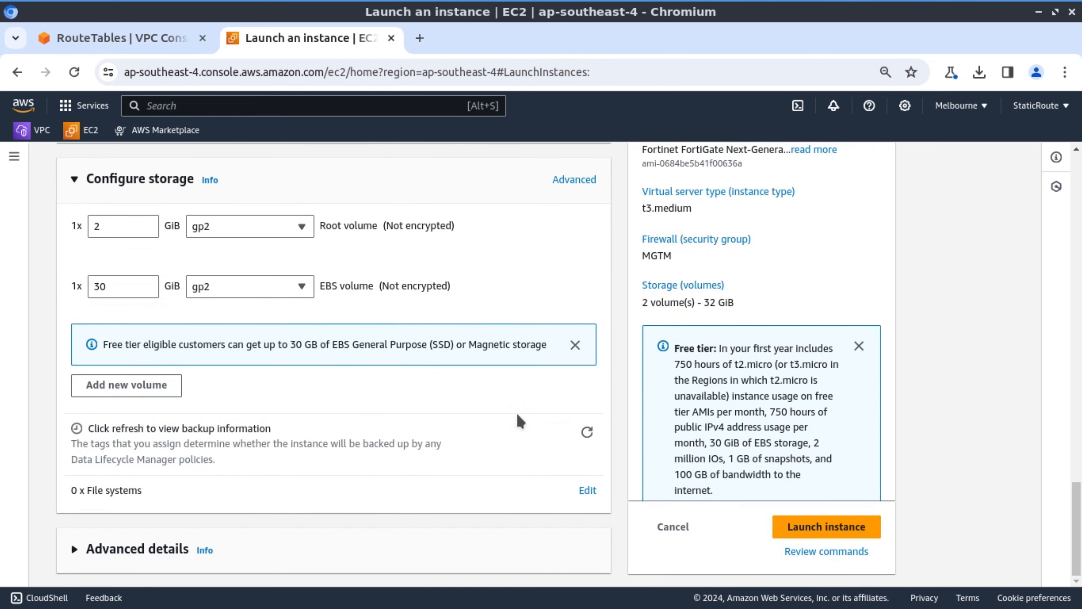
{"action": "left_click", "coordinate": [858, 529]}
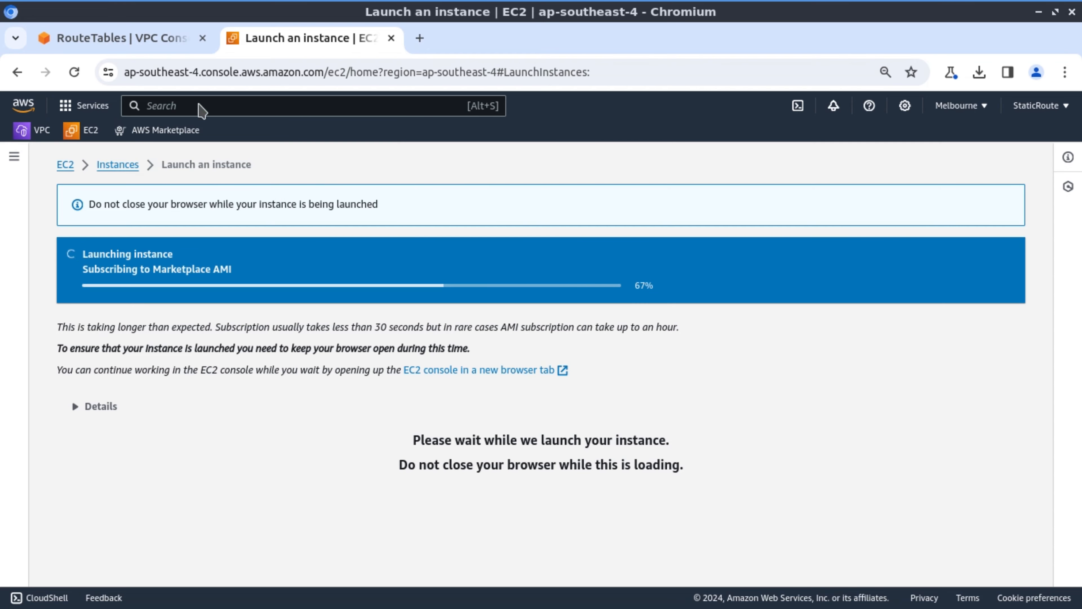
- In the VPC console, allocate a new Elastic IP address with a Name tag of FTG01
{"action": "left_click", "coordinate": [167, 37]}
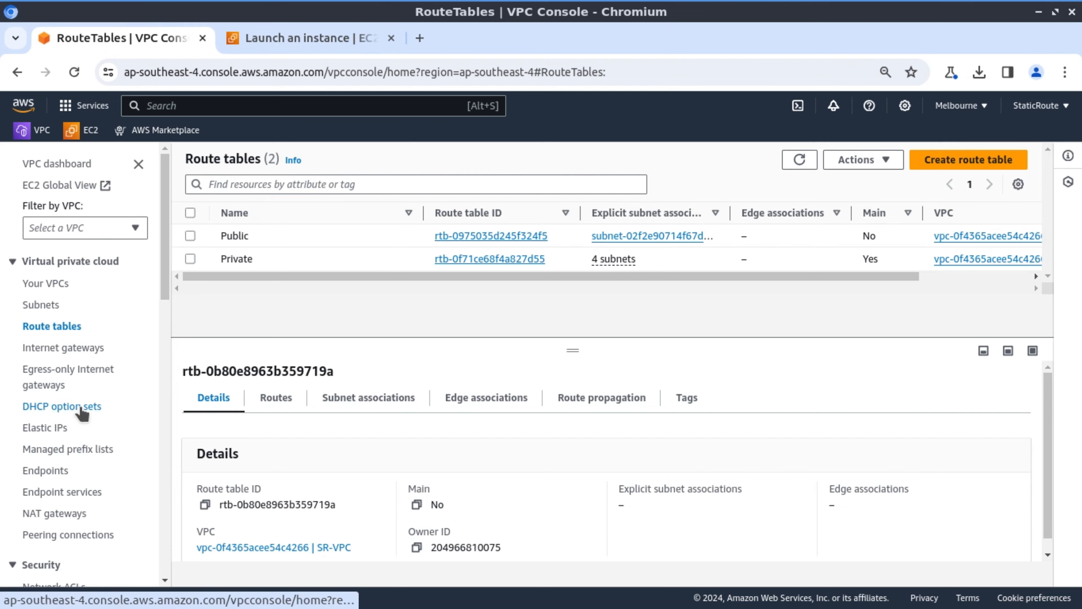
{"action": "left_click", "coordinate": [48, 428]}
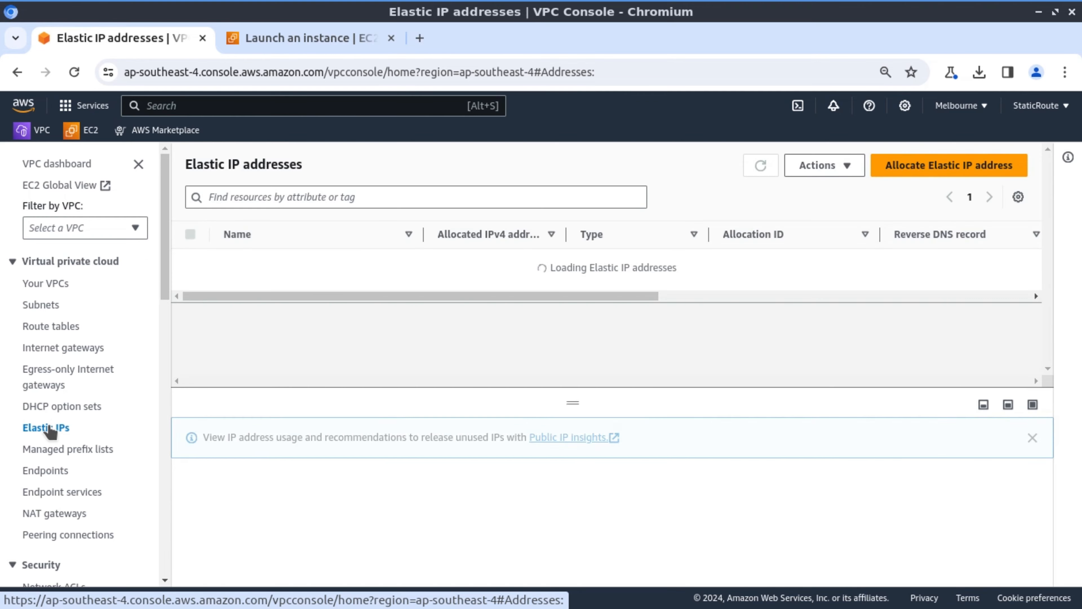
{"action": "left_click", "coordinate": [965, 175]}
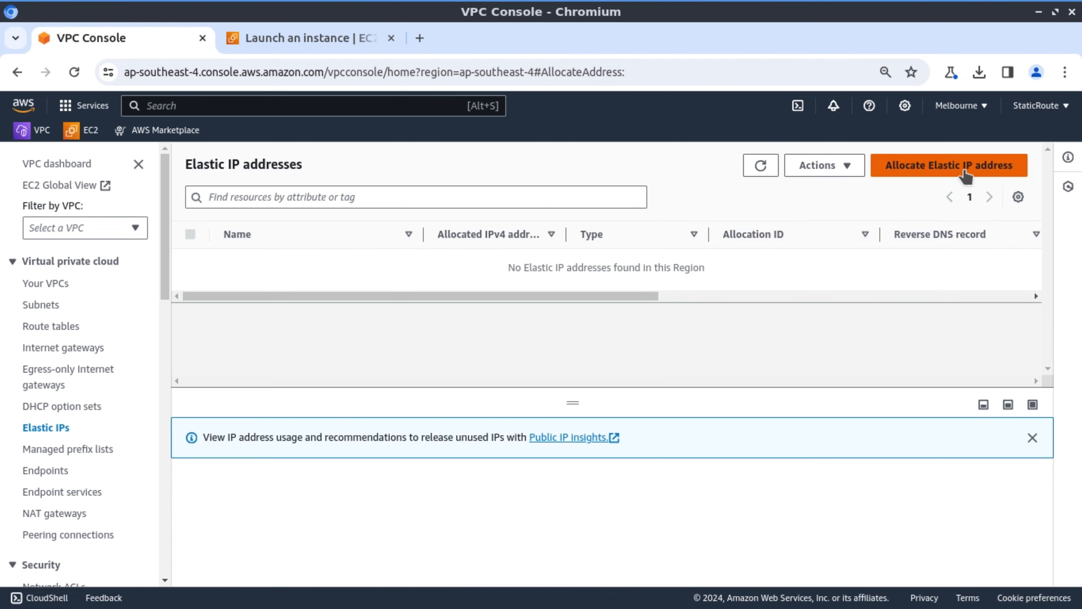
{"action": "scroll", "coordinate": [369, 401], "scroll_direction": "down", "scroll_amount": 3}
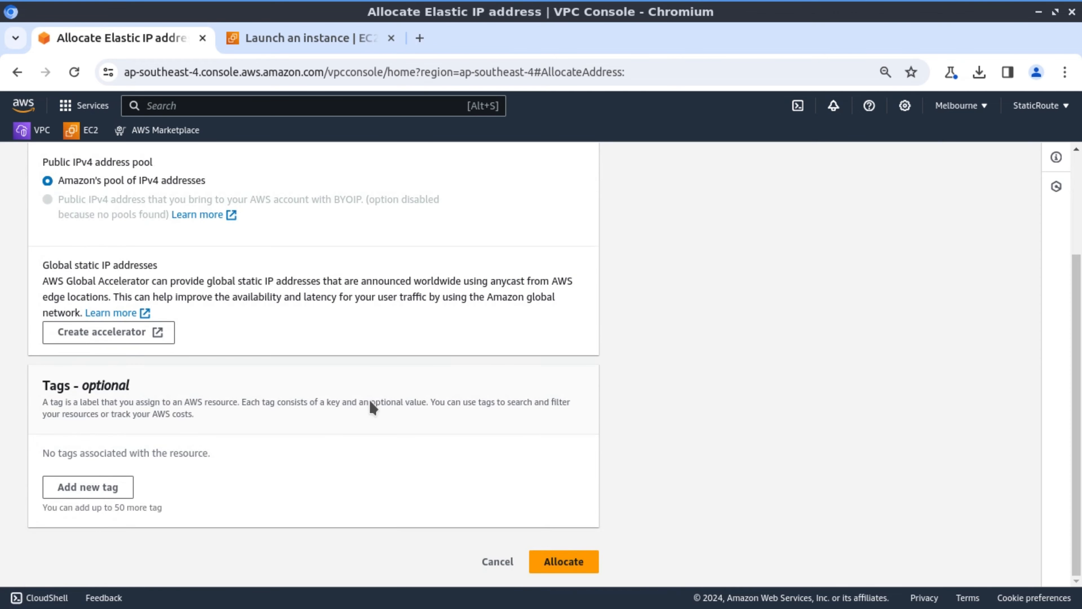
{"action": "left_click", "coordinate": [115, 492]}
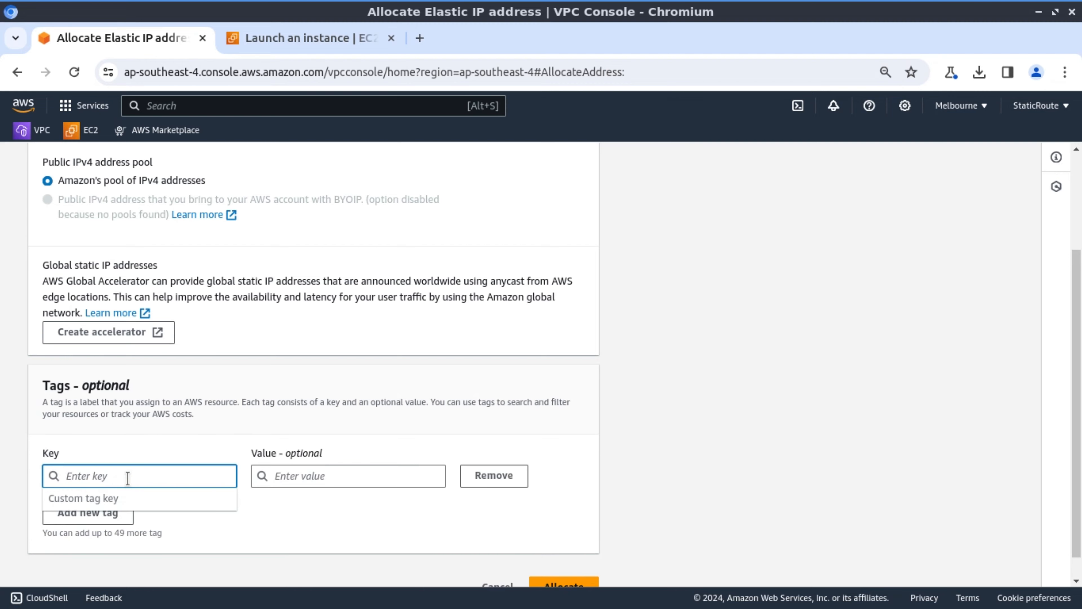
{"action": "type", "text": "Name"}
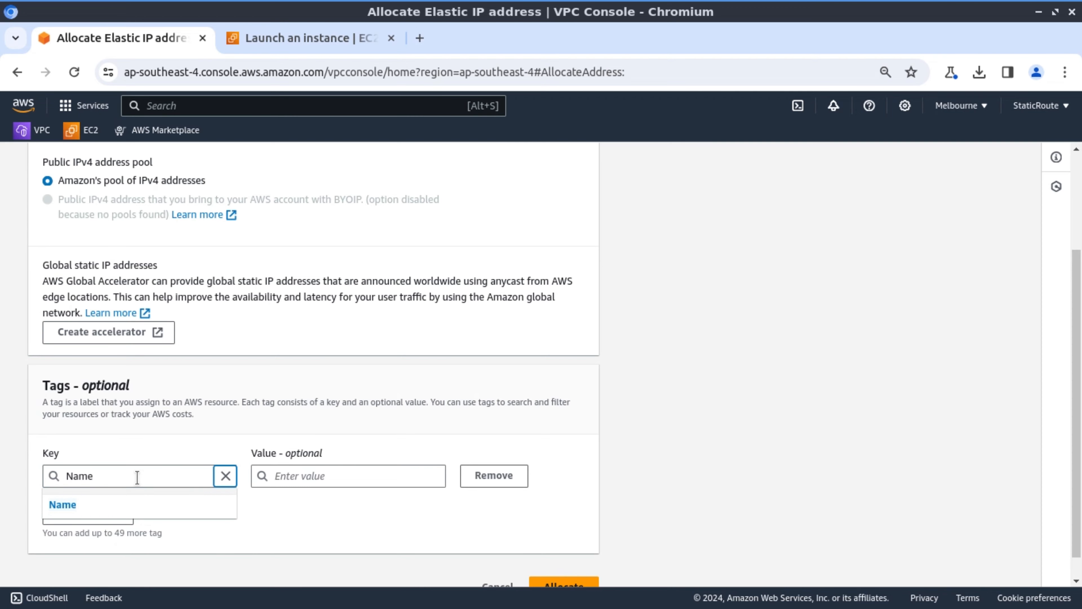
{"action": "key", "text": "Tab"}
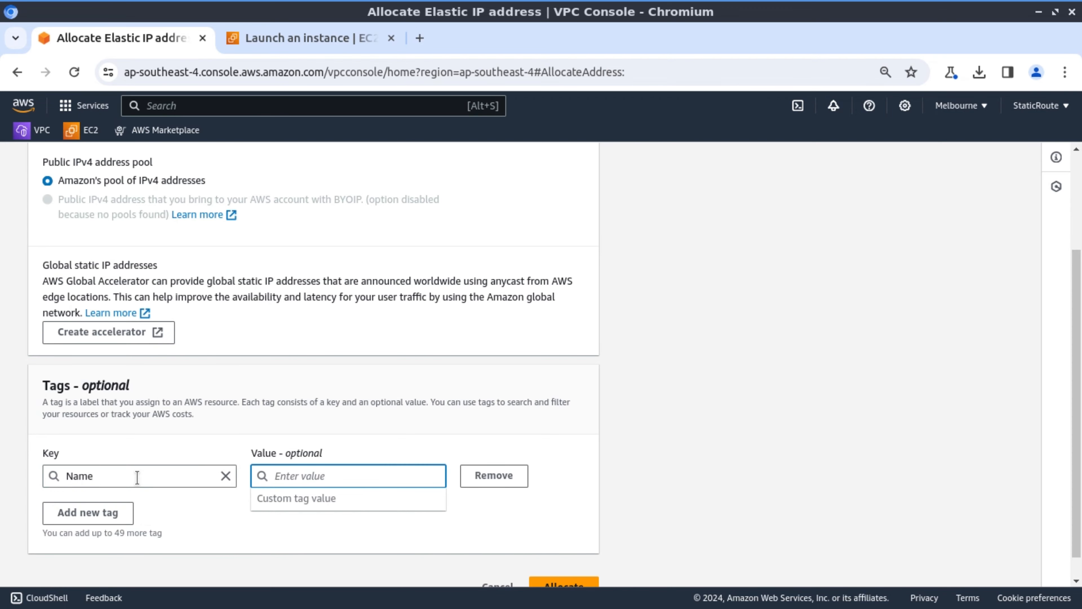
{"action": "type", "text": "FTG01"}
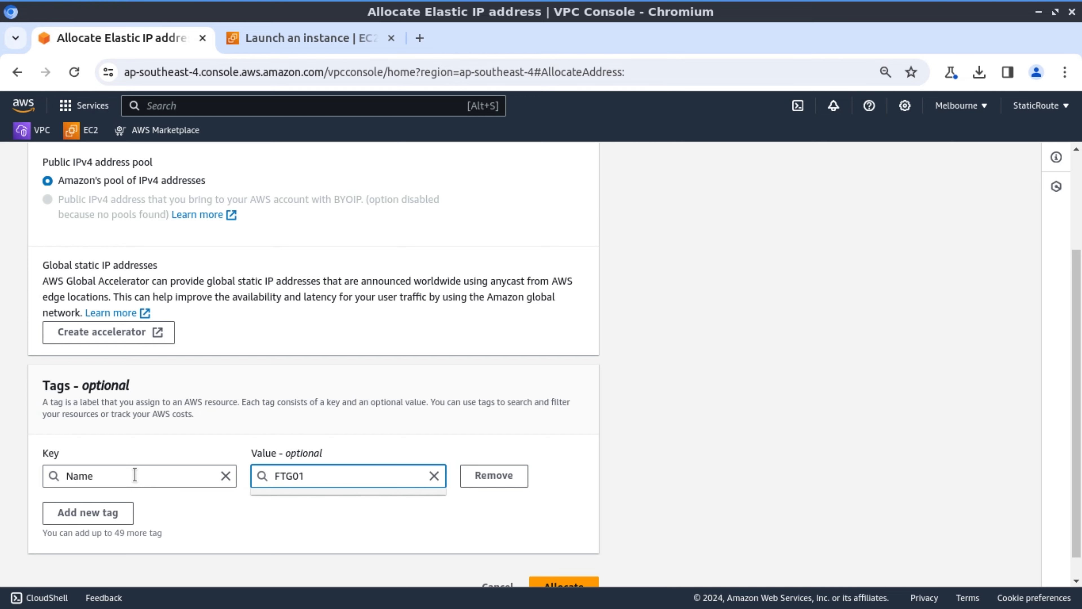
{"action": "scroll", "coordinate": [579, 486], "scroll_direction": "down", "scroll_amount": 1}
{"action": "left_click", "coordinate": [576, 555]}
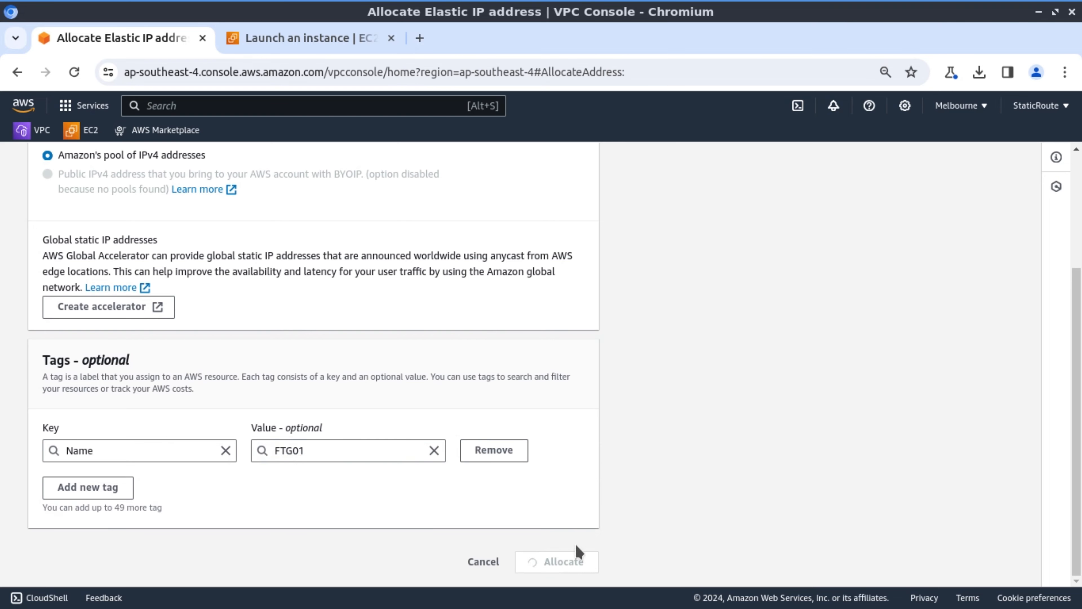
- Check FTG01 in the EC2 instances list, and associate the FTG01 Elastic IP with network interface eni-037b4df95f5a2ccc3 and private IP 10.160.10.73
{"action": "left_click", "coordinate": [307, 38]}
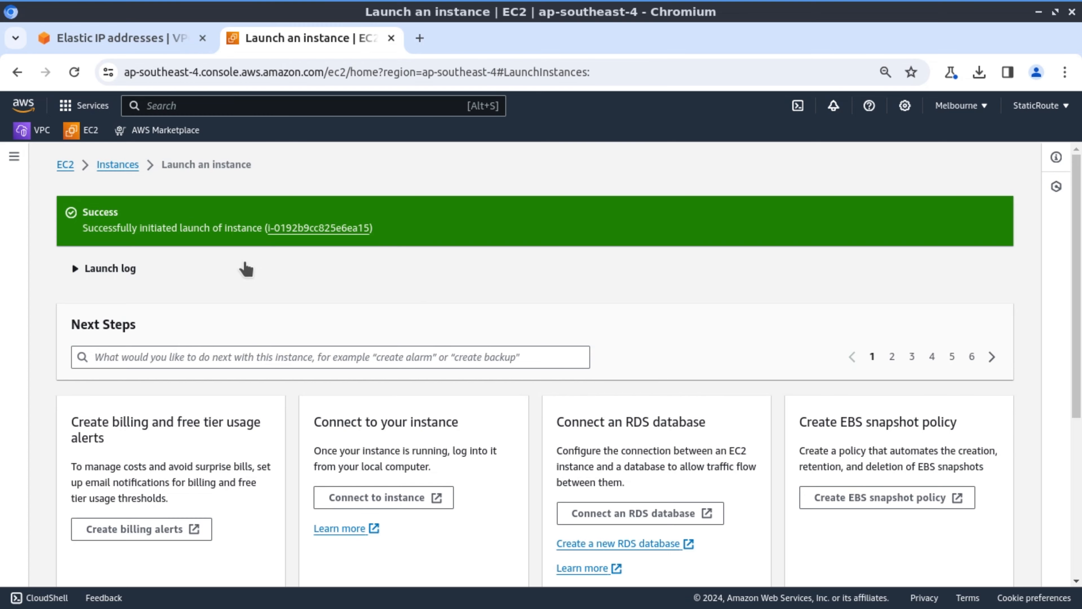
{"action": "left_click", "coordinate": [117, 166]}
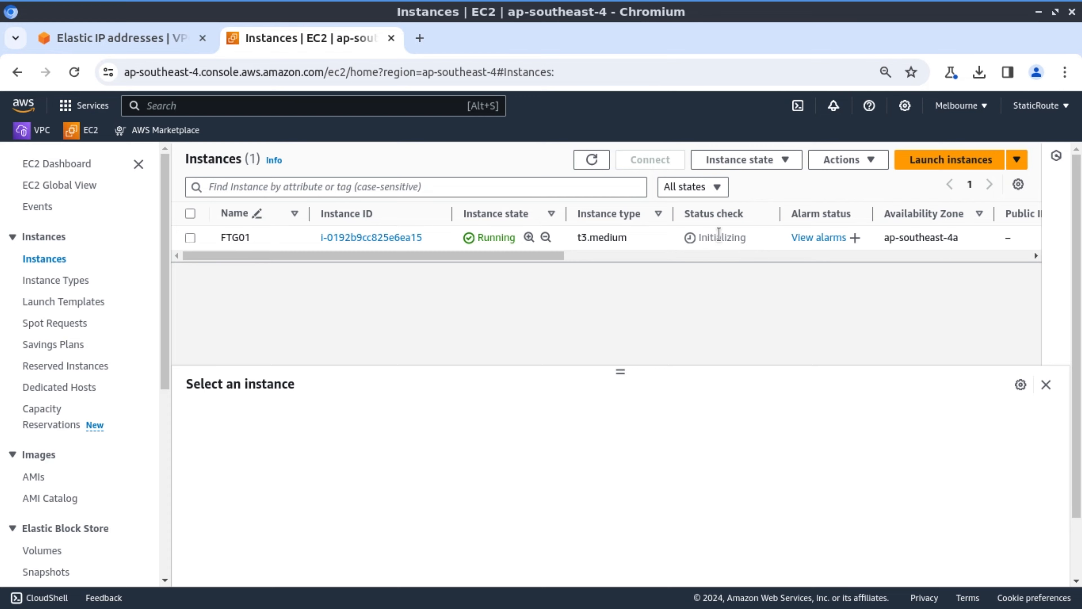
{"action": "left_click", "coordinate": [141, 39]}
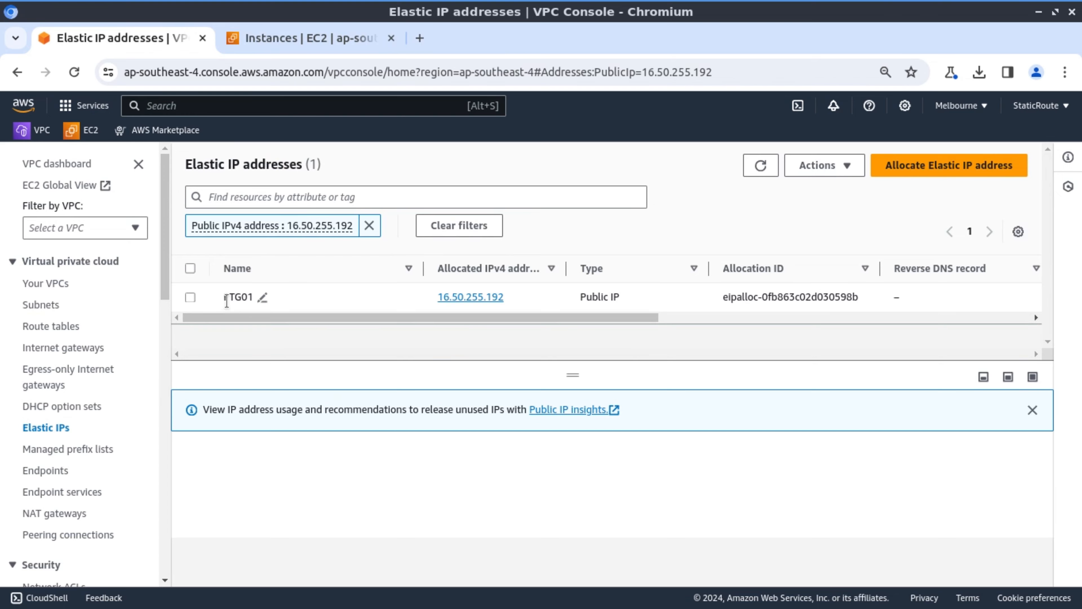
{"action": "left_click", "coordinate": [190, 297]}
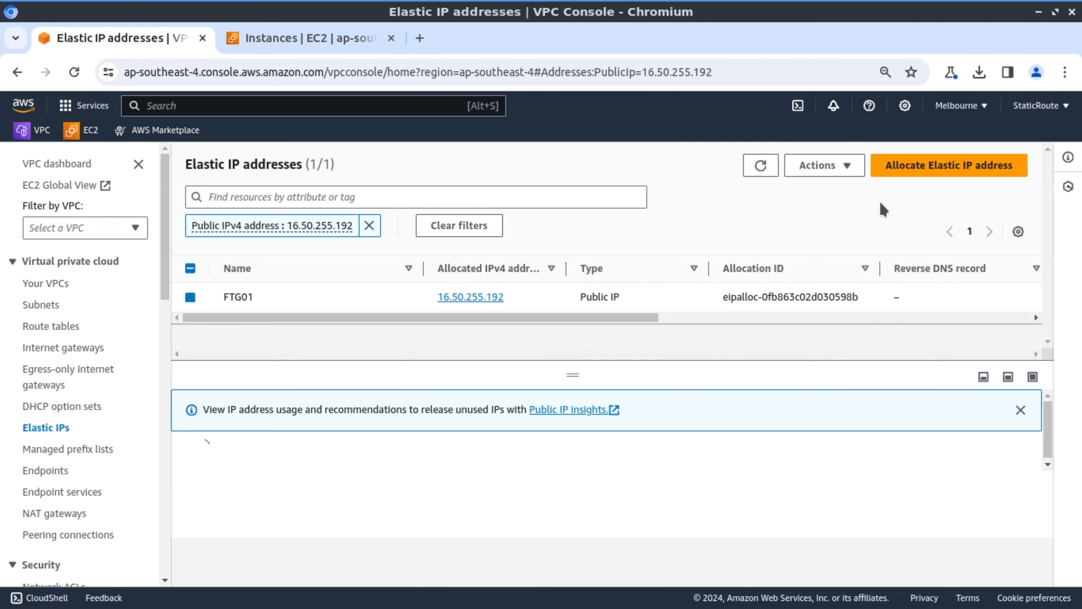
{"action": "left_click", "coordinate": [847, 168]}
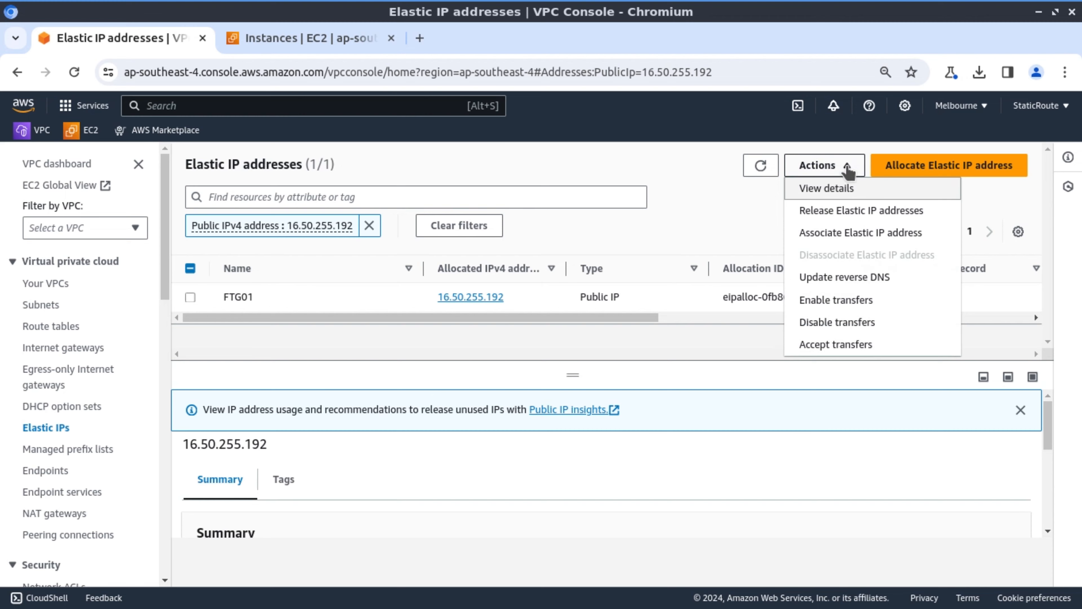
{"action": "left_click", "coordinate": [848, 233]}
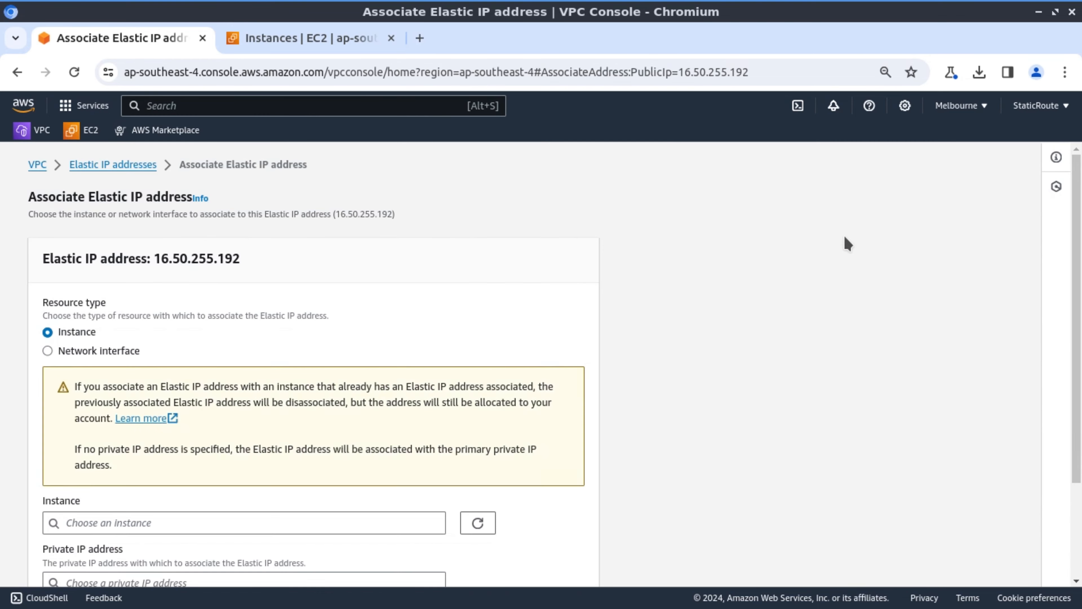
{"action": "scroll", "coordinate": [513, 328], "scroll_direction": "down", "scroll_amount": 3}
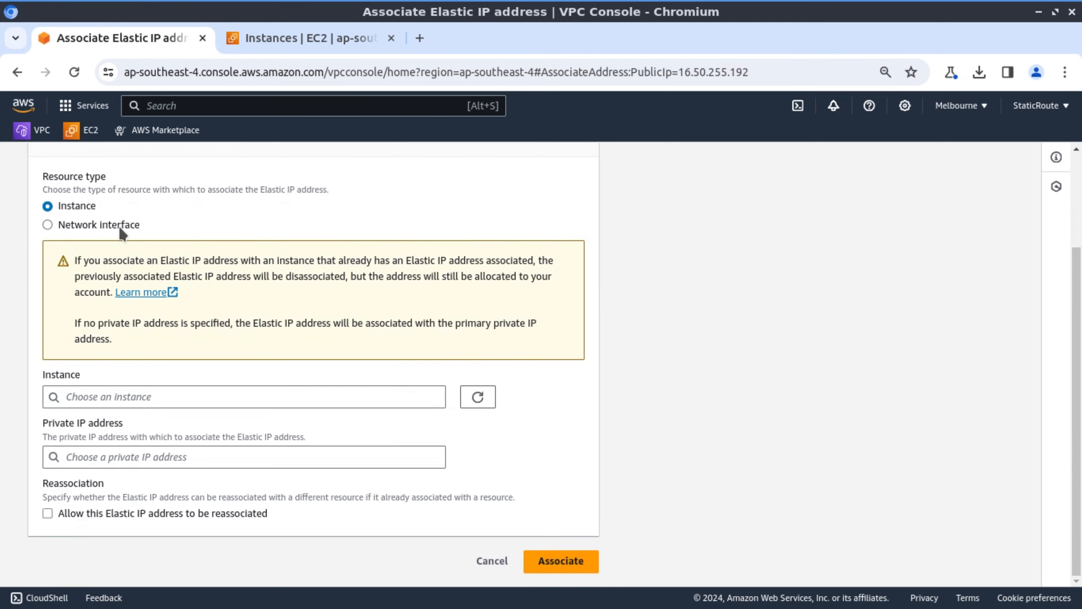
{"action": "left_click", "coordinate": [48, 225]}
{"action": "left_click", "coordinate": [428, 400]}
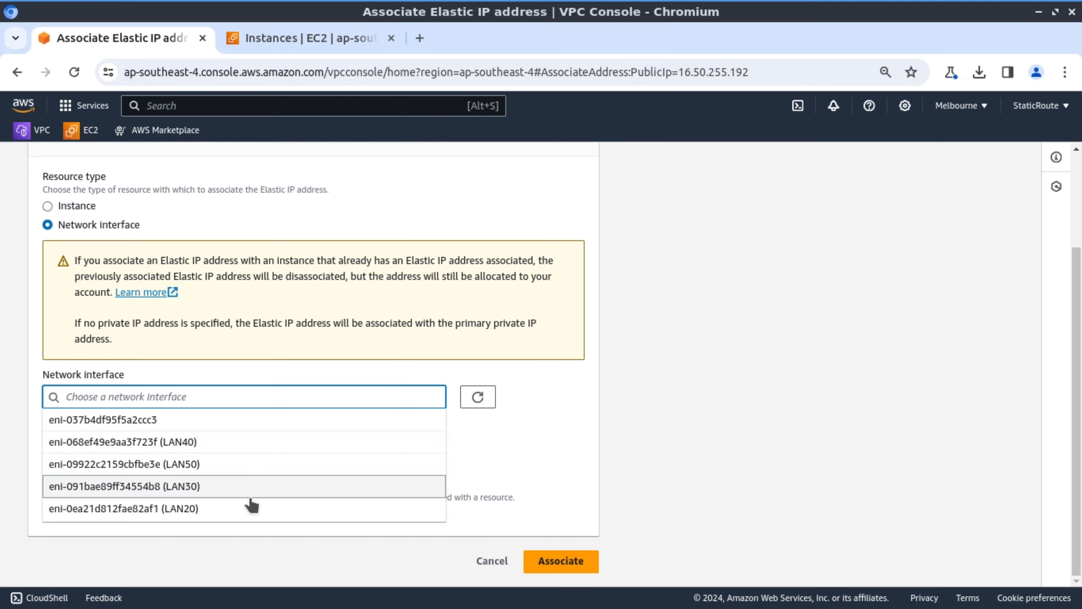
{"action": "left_click", "coordinate": [264, 420]}
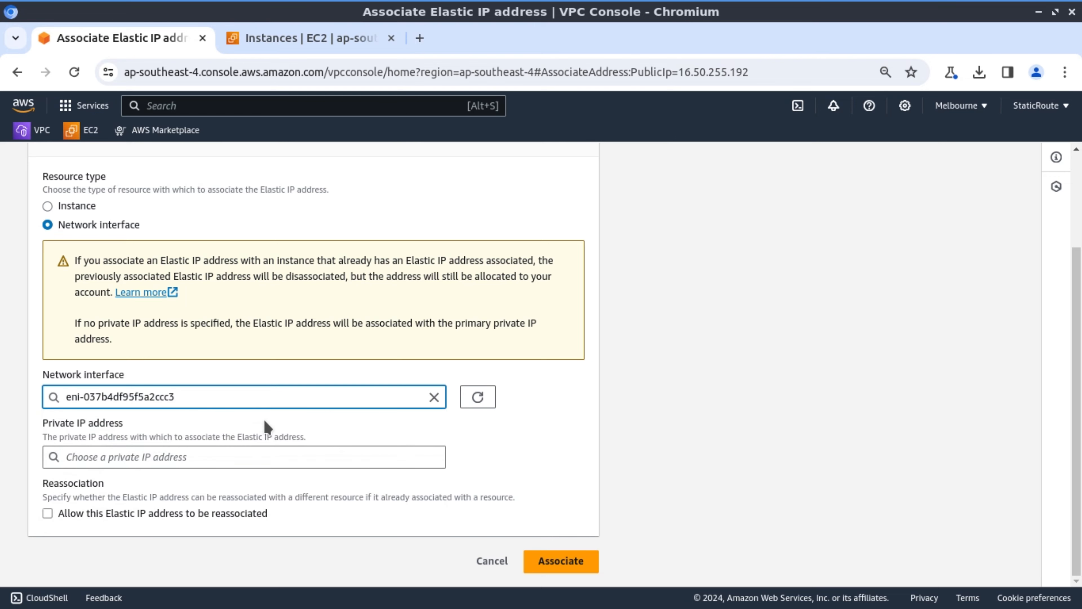
{"action": "left_click", "coordinate": [358, 455]}
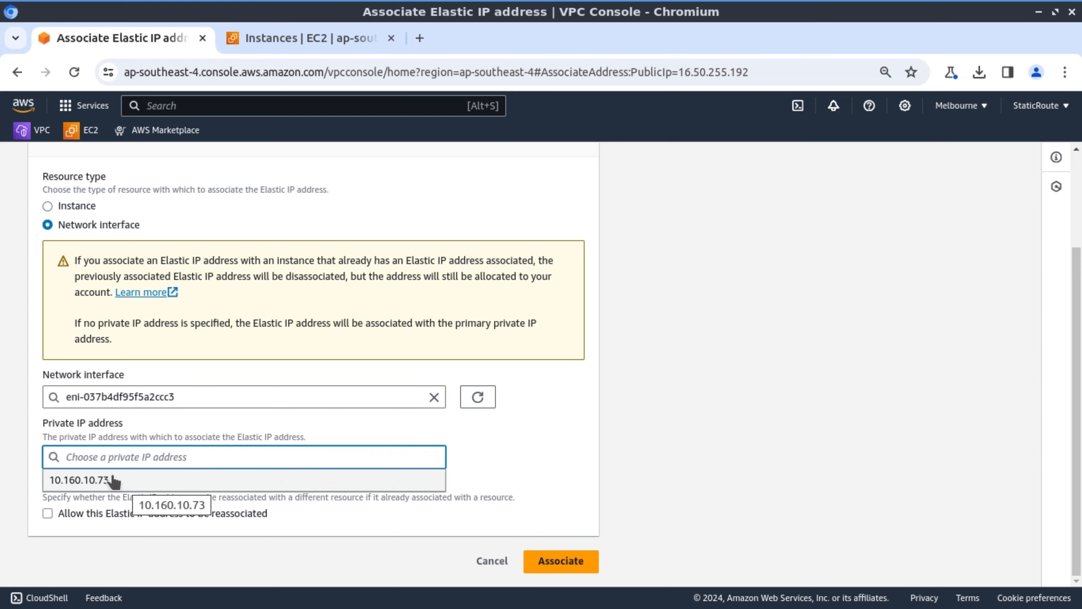
{"action": "left_click", "coordinate": [111, 479]}
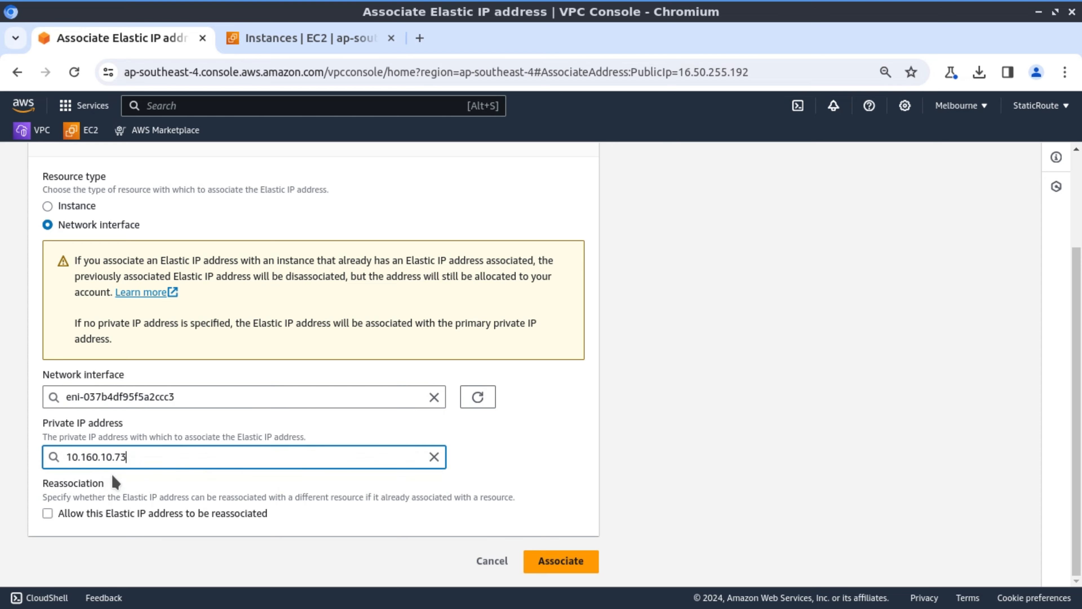
{"action": "left_click", "coordinate": [564, 567]}
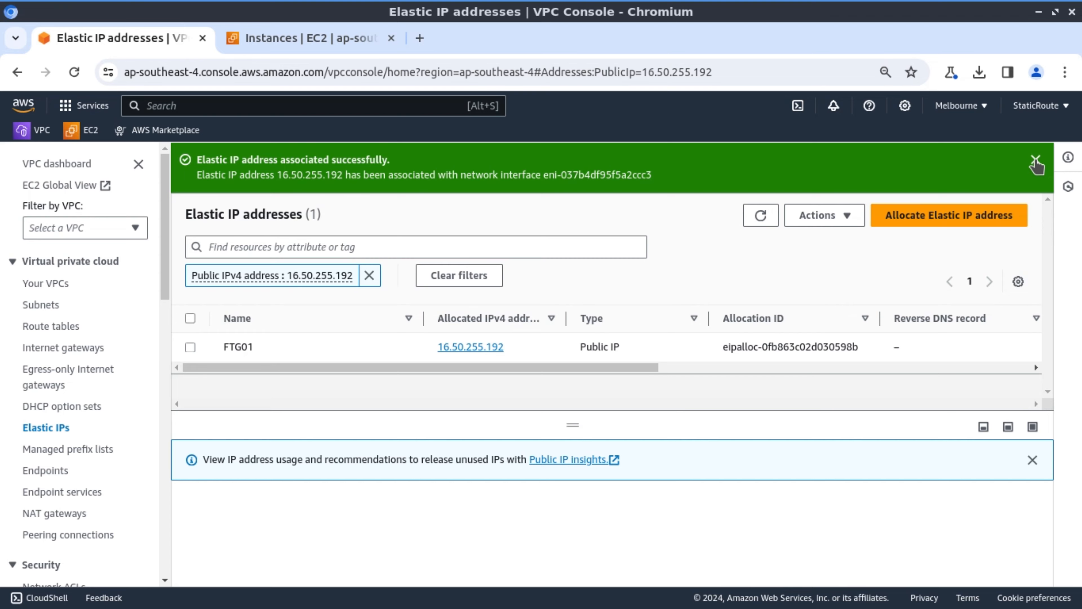
- Open the FTG01 instance's public IPv4 address from its EC2 details and return to the instances list
{"action": "left_click", "coordinate": [305, 38]}
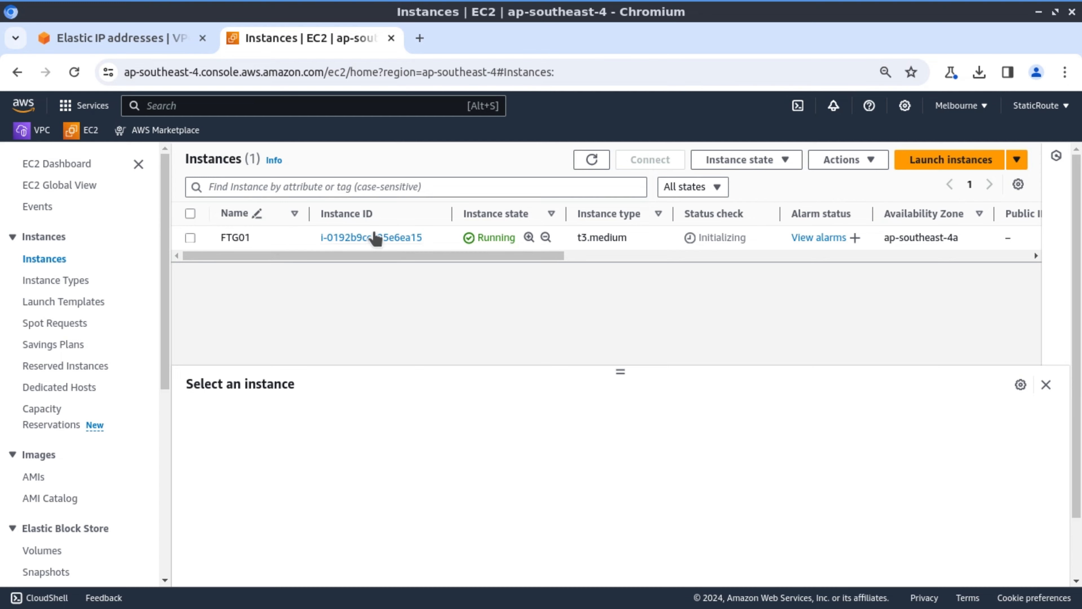
{"action": "left_click", "coordinate": [375, 238]}
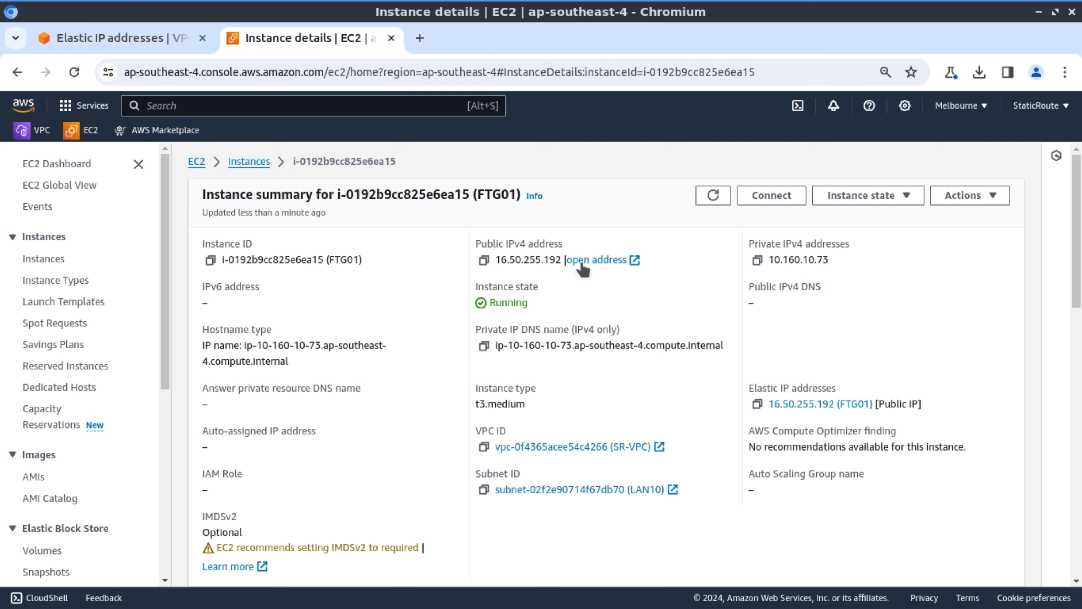
{"action": "left_click", "coordinate": [602, 268]}
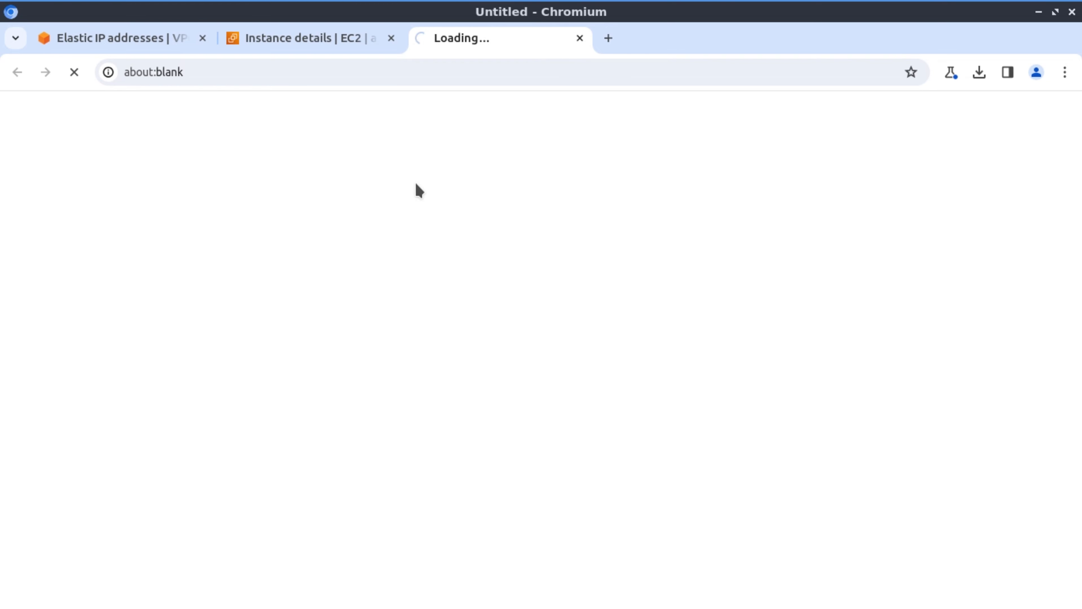
{"action": "left_click", "coordinate": [317, 48]}
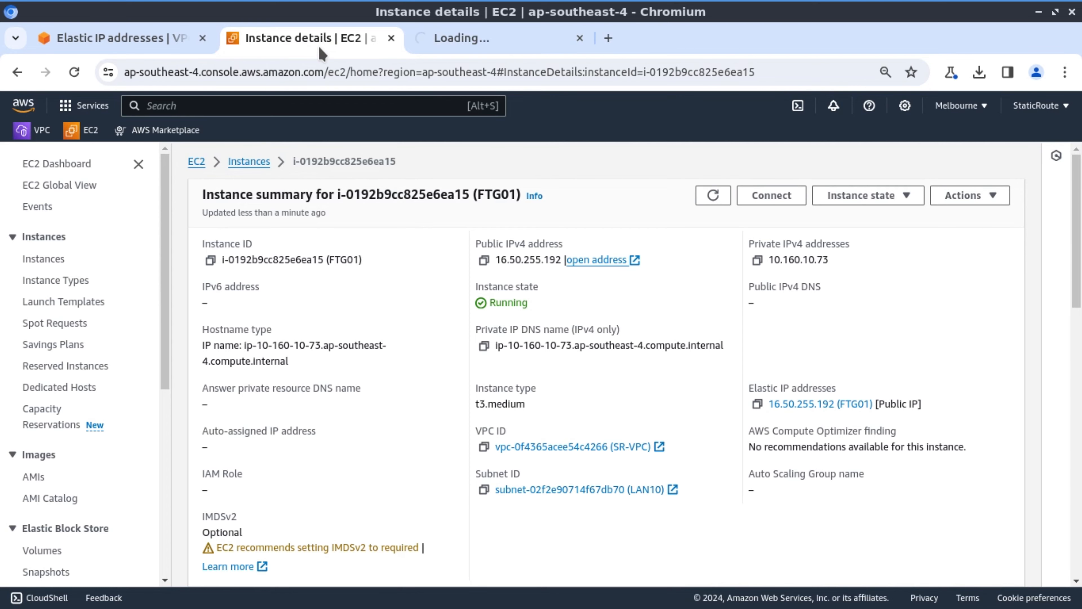
{"action": "left_click", "coordinate": [249, 162]}
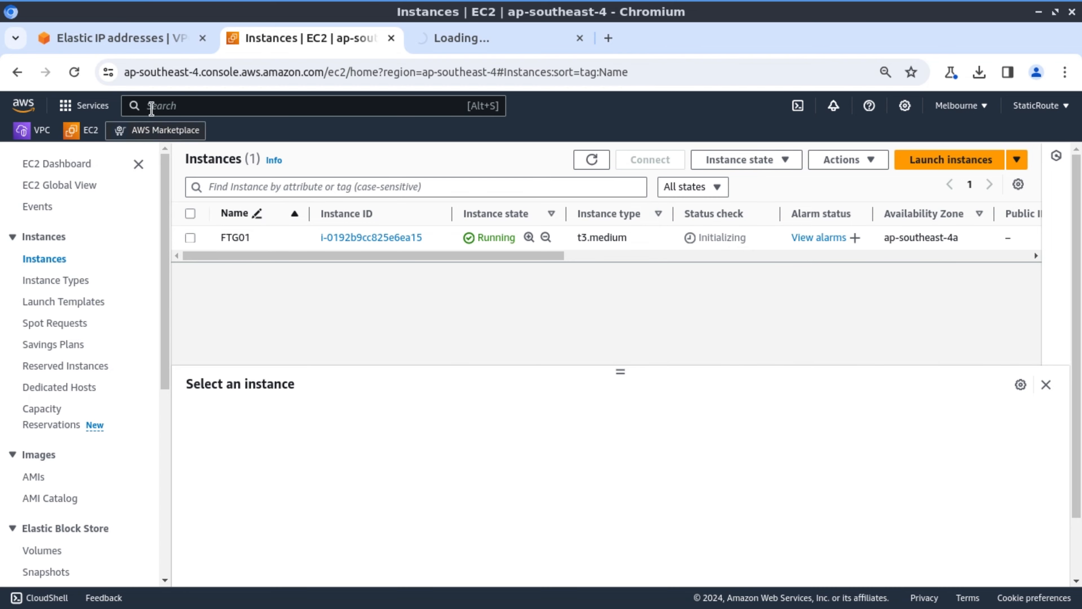
- Examine the routes of the Public route table in the VPC console
{"action": "left_click", "coordinate": [106, 43]}
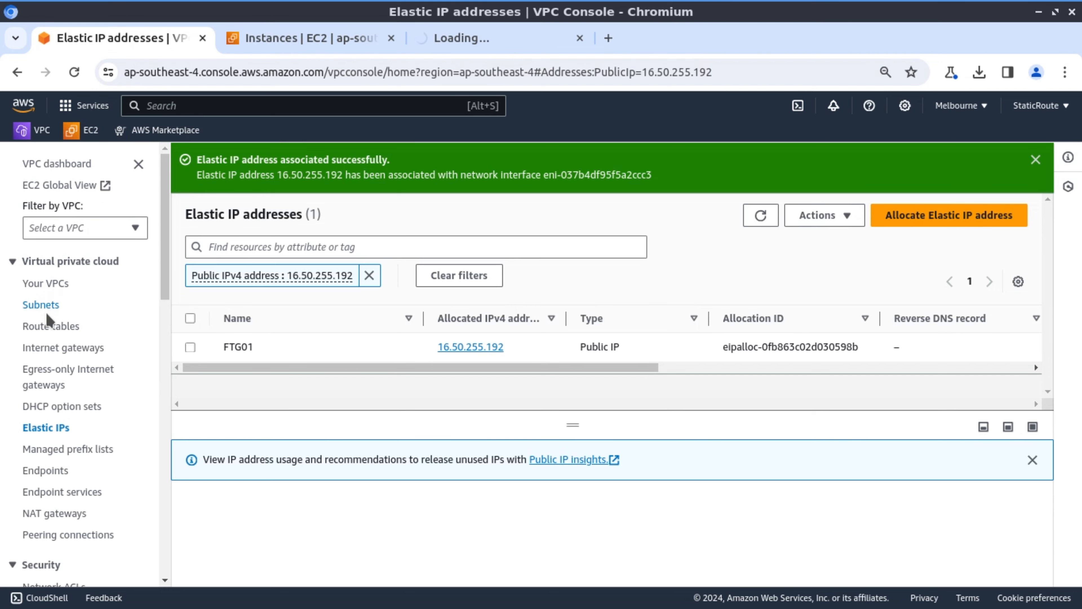
{"action": "left_click", "coordinate": [44, 328]}
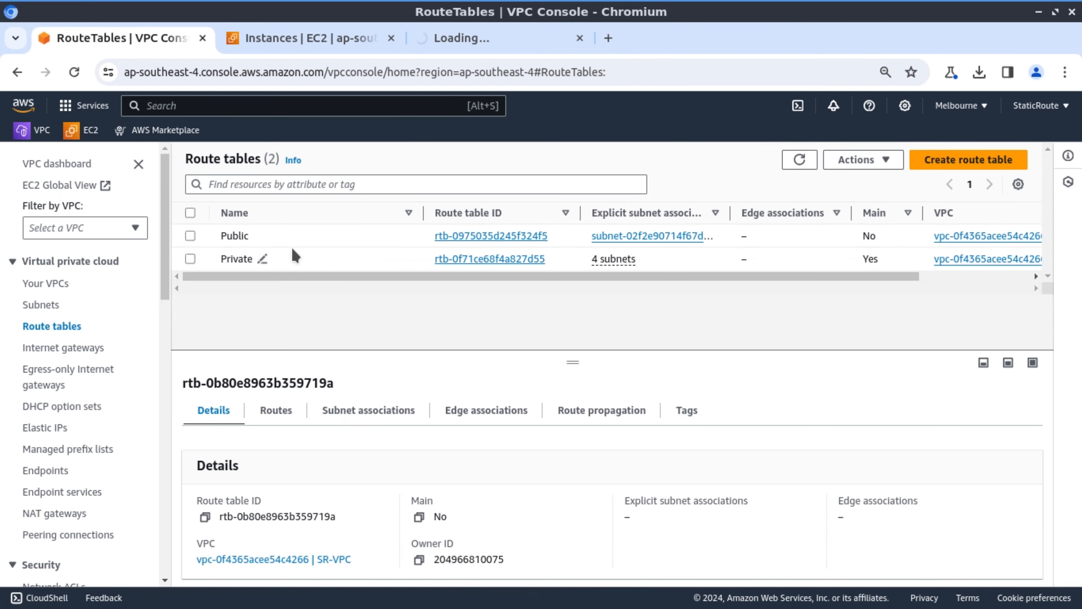
{"action": "left_click", "coordinate": [285, 243]}
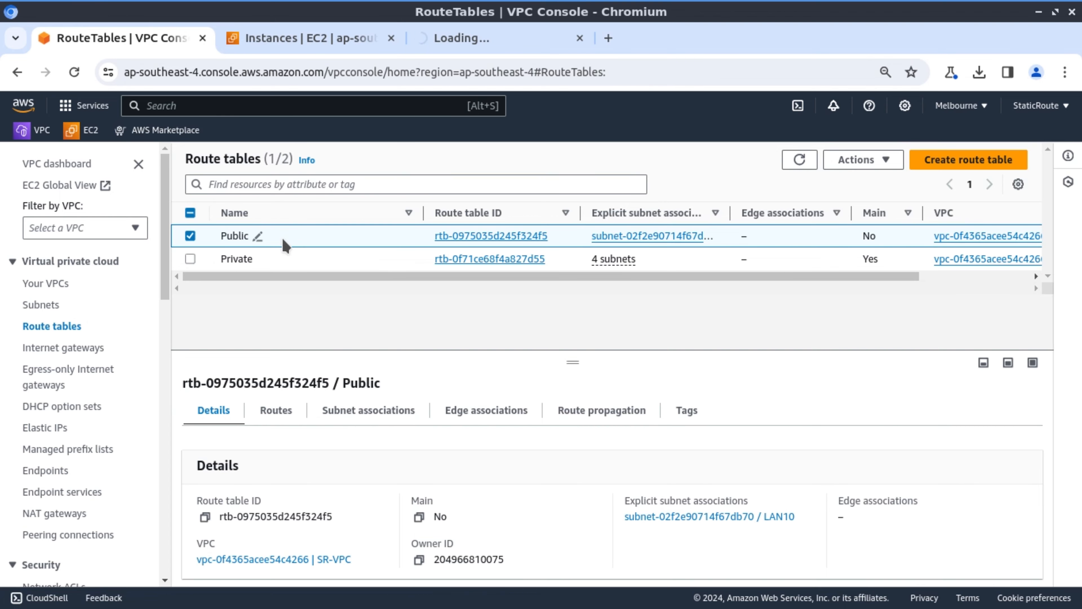
{"action": "left_click", "coordinate": [282, 410]}
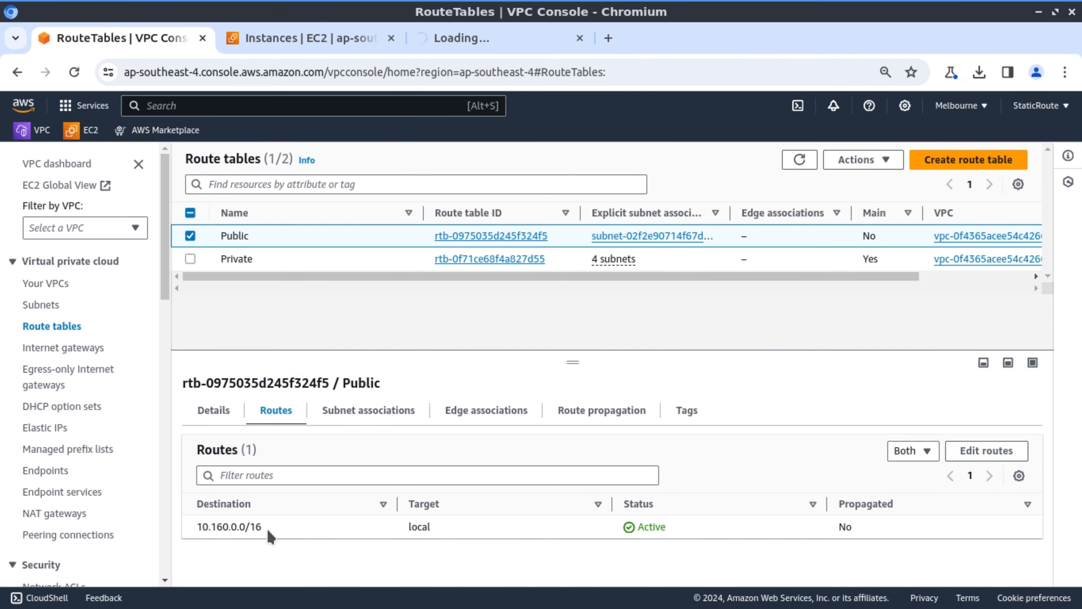
- Add a route to the Public route table with destination 0.0.0.0/0 targeting Internet Gateway igw-049aa5a949ad873e3, and save the changes
{"action": "left_click", "coordinate": [987, 451]}
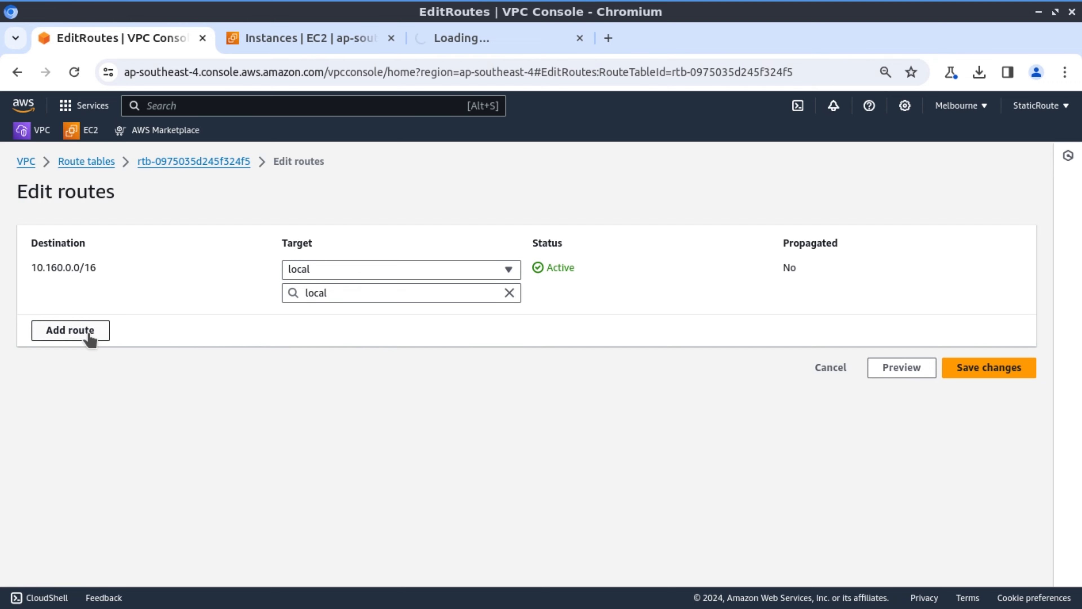
{"action": "left_click", "coordinate": [90, 332]}
{"action": "left_click", "coordinate": [149, 320]}
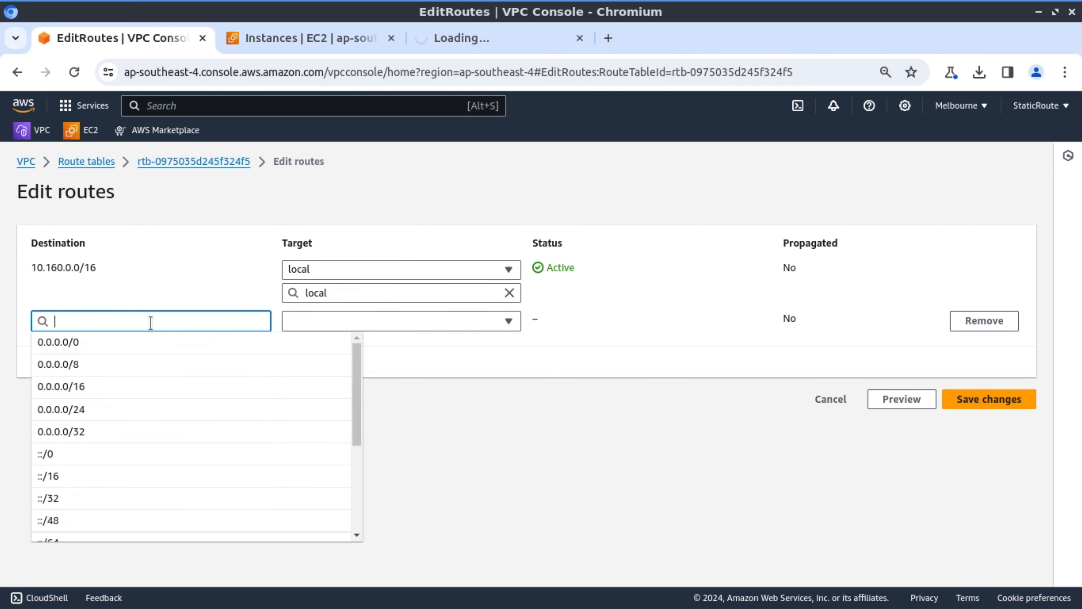
{"action": "left_click", "coordinate": [136, 341]}
{"action": "left_click", "coordinate": [386, 322]}
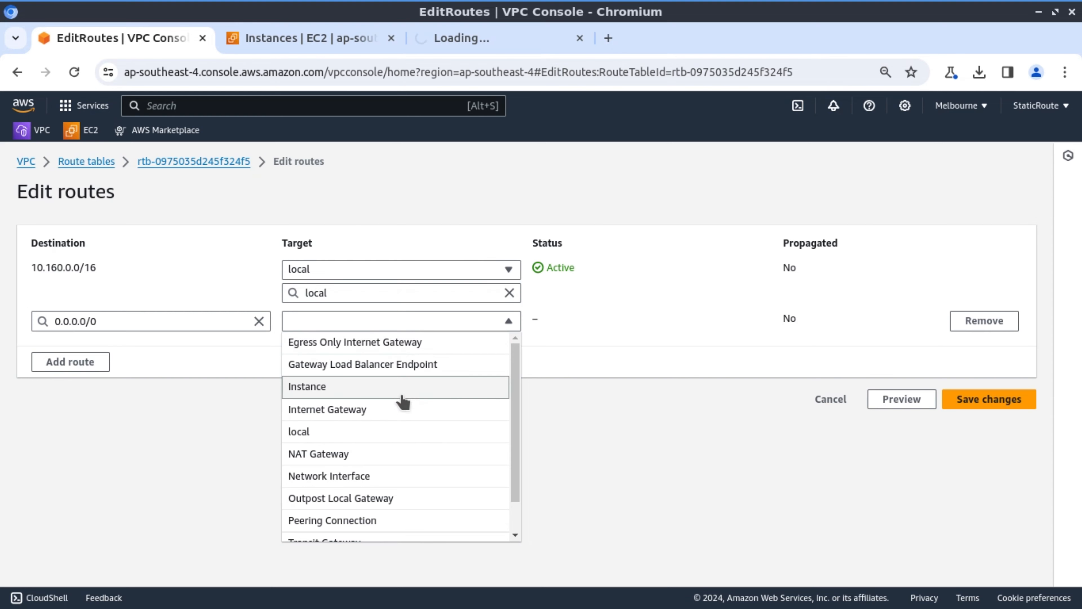
{"action": "left_click", "coordinate": [386, 407]}
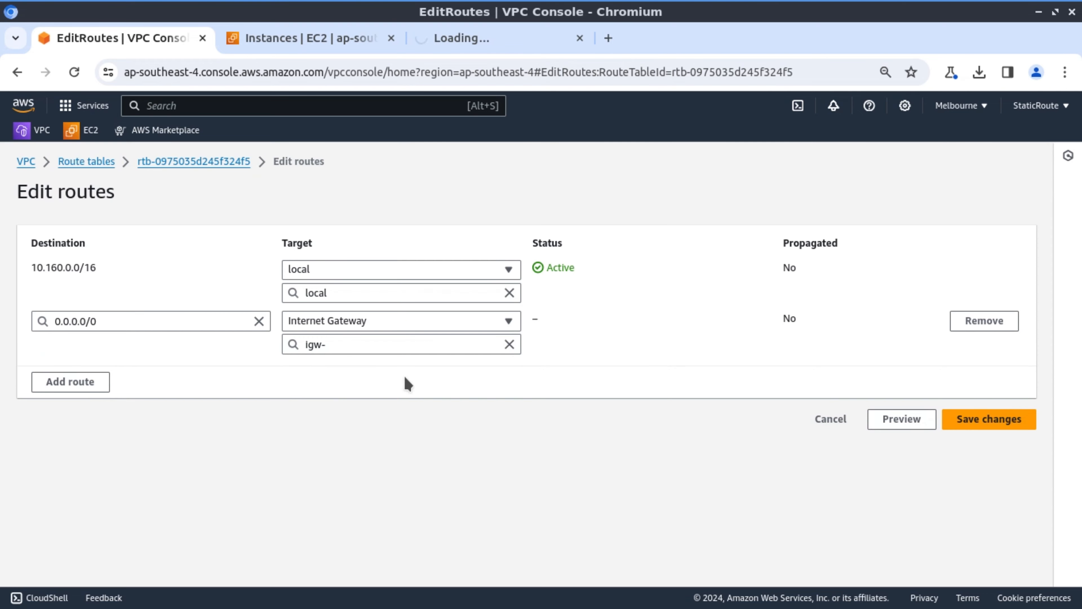
{"action": "left_click", "coordinate": [465, 344]}
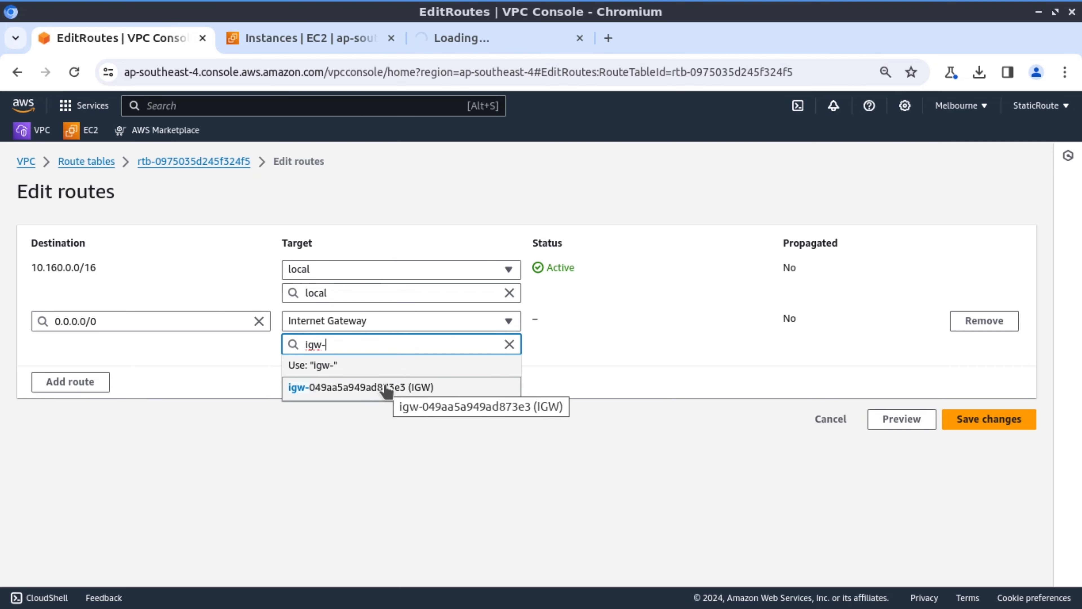
{"action": "left_click", "coordinate": [386, 389]}
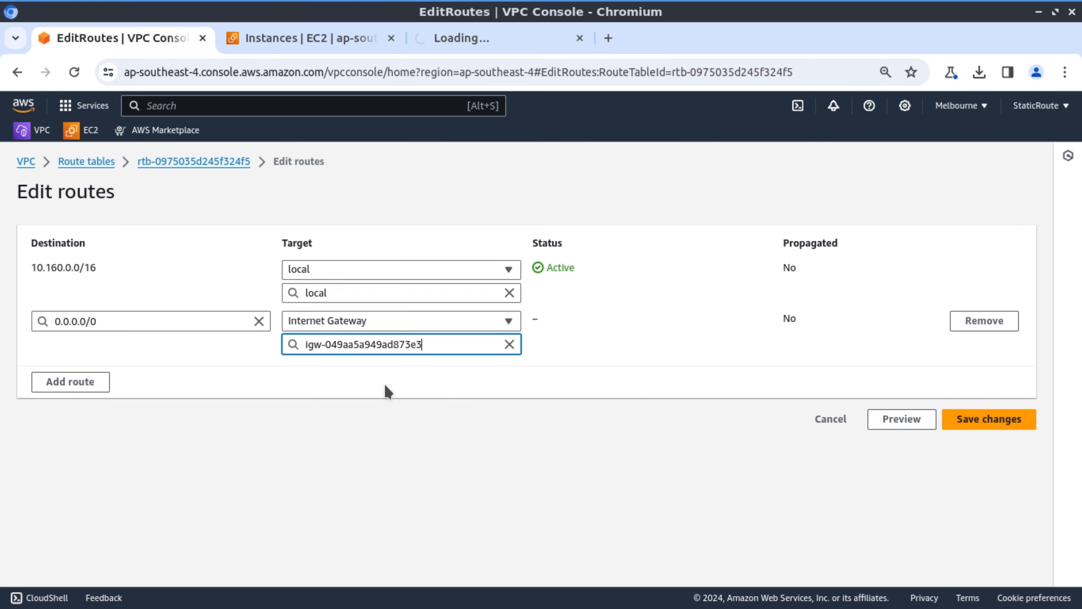
{"action": "left_click", "coordinate": [1009, 422]}
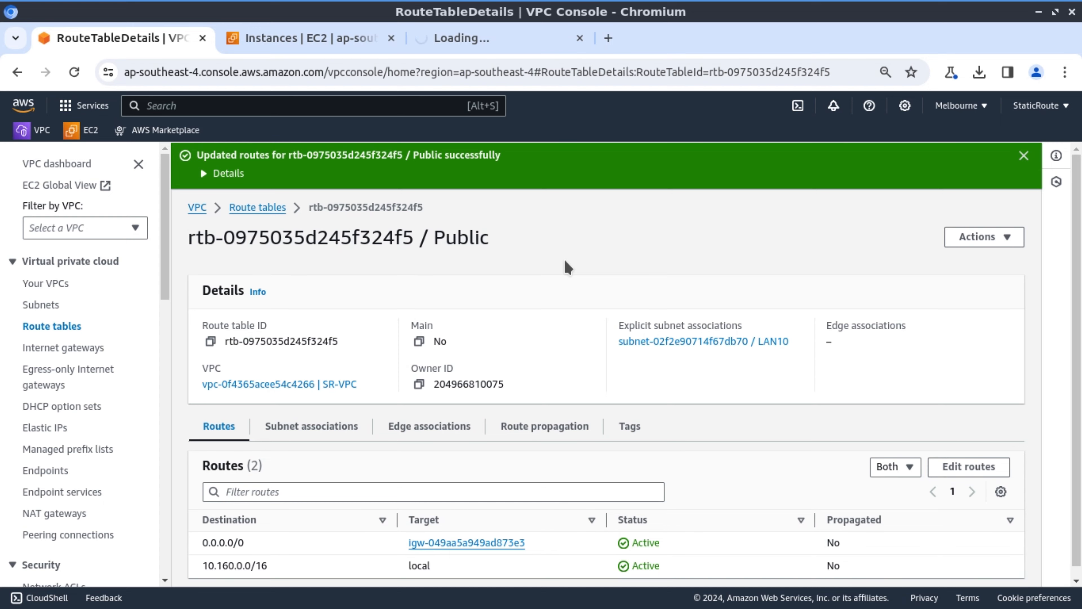
- Add a route to the Private route table with destination 0.0.0.0/0 targeting the LAN20 network interface eni-0ea21d812fae82af1, and save it
{"action": "key", "text": "alt+Left"}
{"action": "left_click", "coordinate": [254, 259]}
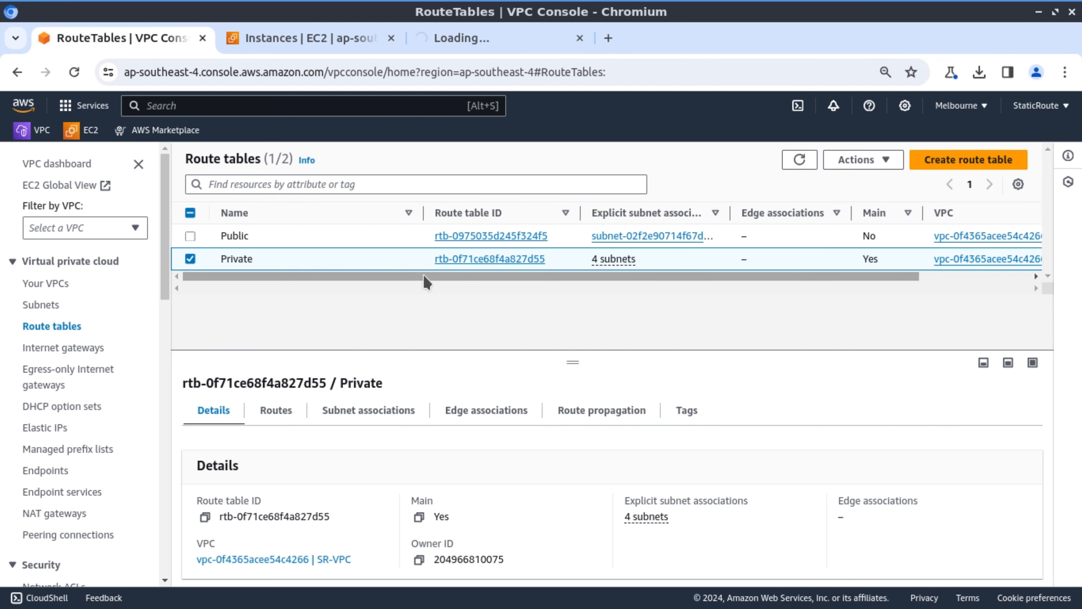
{"action": "left_click", "coordinate": [281, 416]}
{"action": "left_click", "coordinate": [989, 451]}
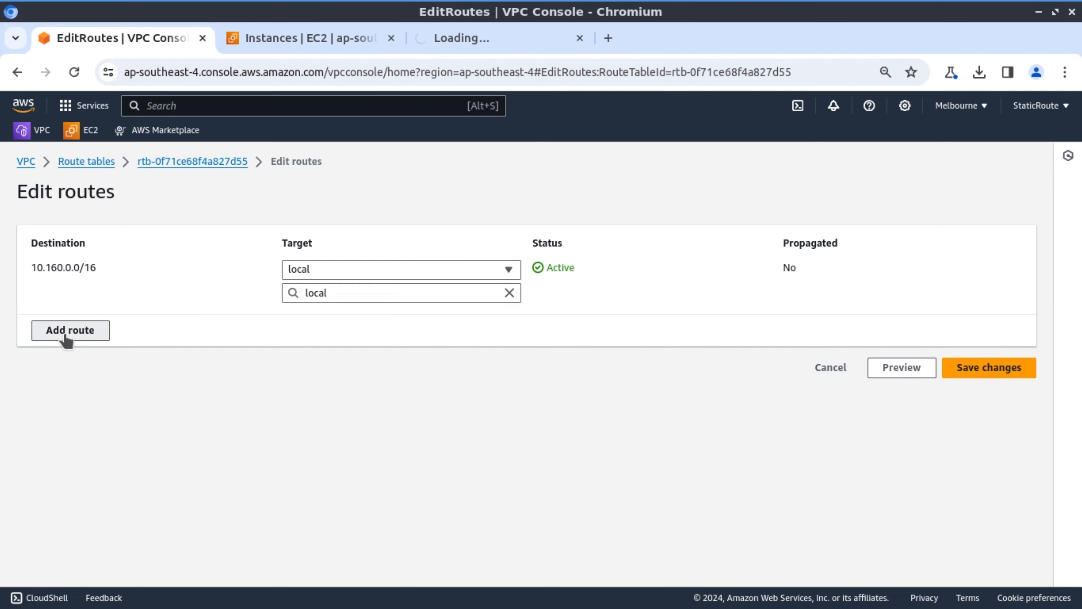
{"action": "left_click", "coordinate": [66, 337]}
{"action": "left_click", "coordinate": [116, 320]}
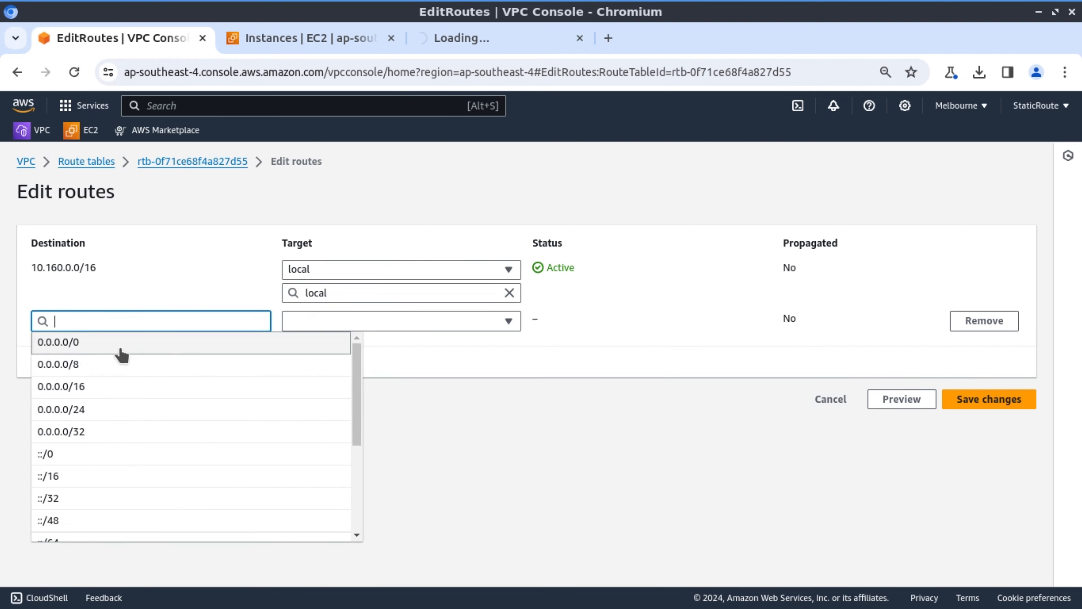
{"action": "left_click", "coordinate": [162, 344]}
{"action": "left_click", "coordinate": [361, 323]}
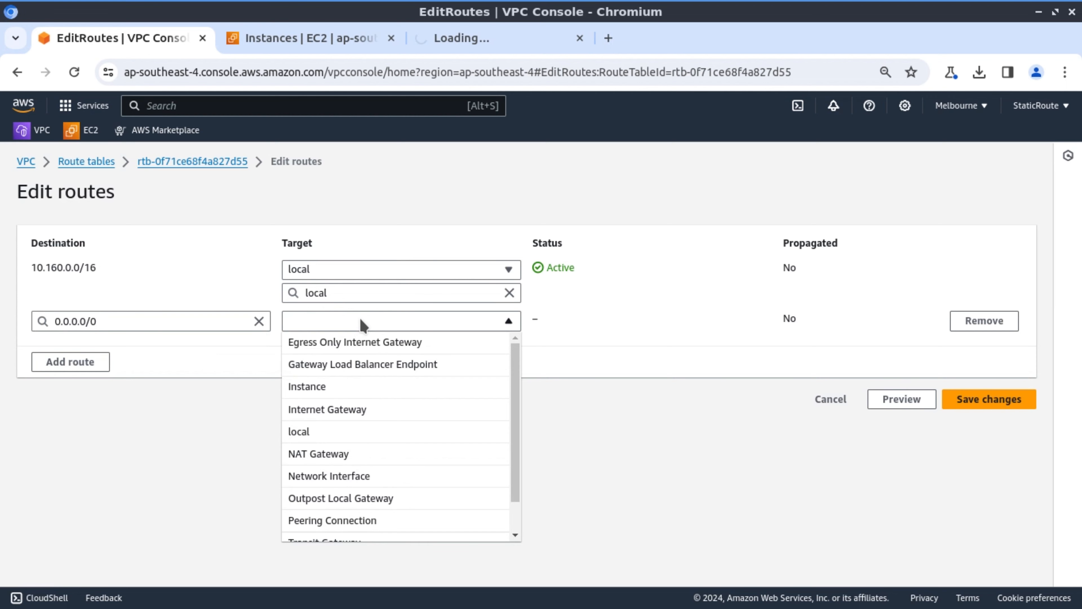
{"action": "left_click", "coordinate": [362, 476]}
{"action": "left_click", "coordinate": [399, 344]}
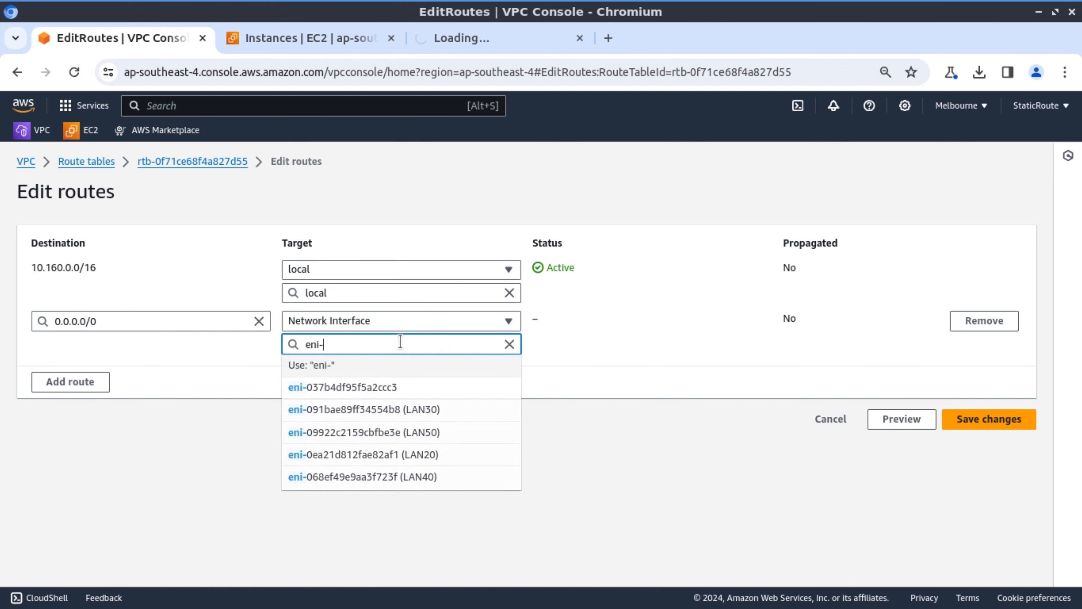
{"action": "left_click", "coordinate": [396, 455]}
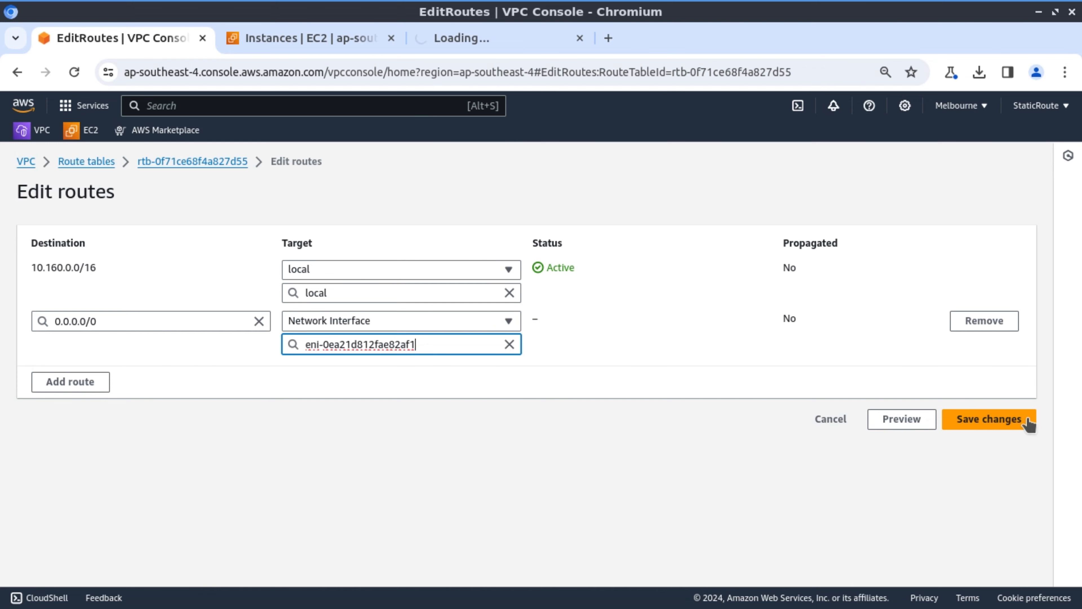
{"action": "left_click", "coordinate": [1014, 425]}
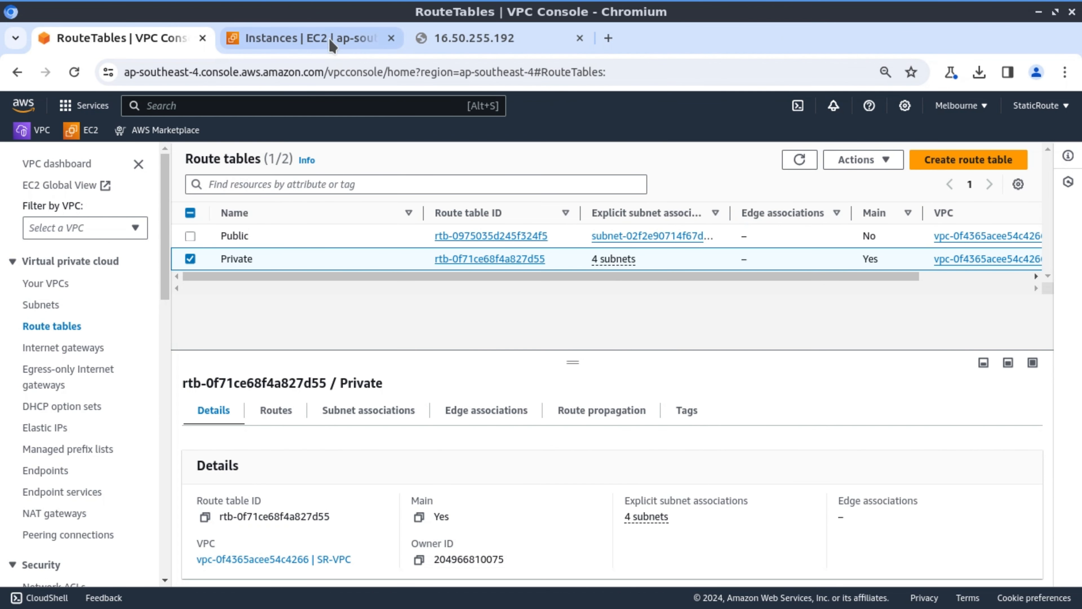
- Check the FTG01 instance's status in the EC2 instances list and copy its instance ID
{"action": "left_click", "coordinate": [331, 39]}
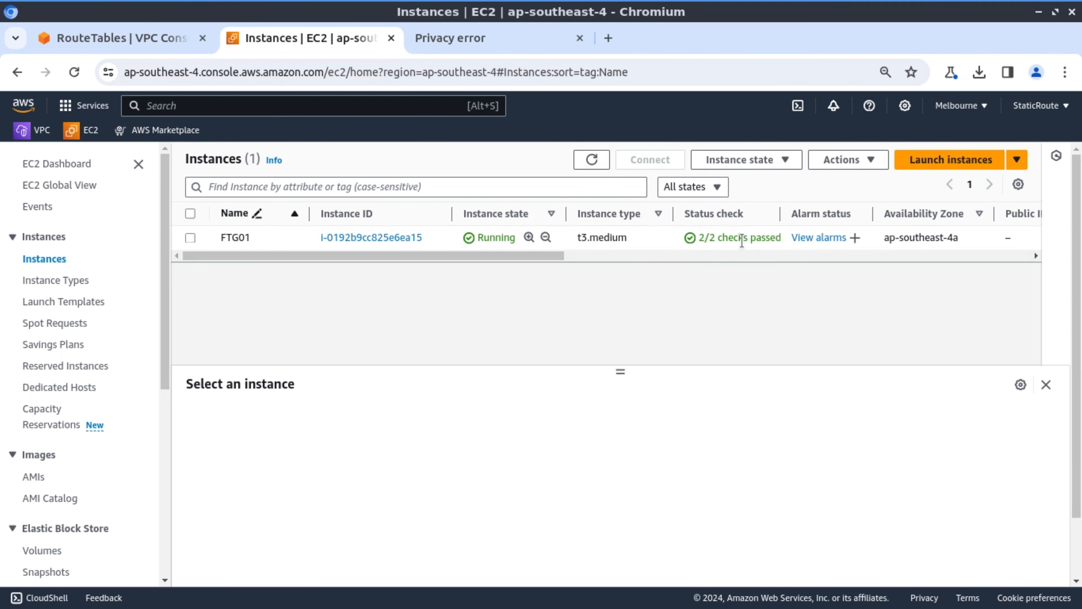
{"action": "left_click", "coordinate": [510, 42]}
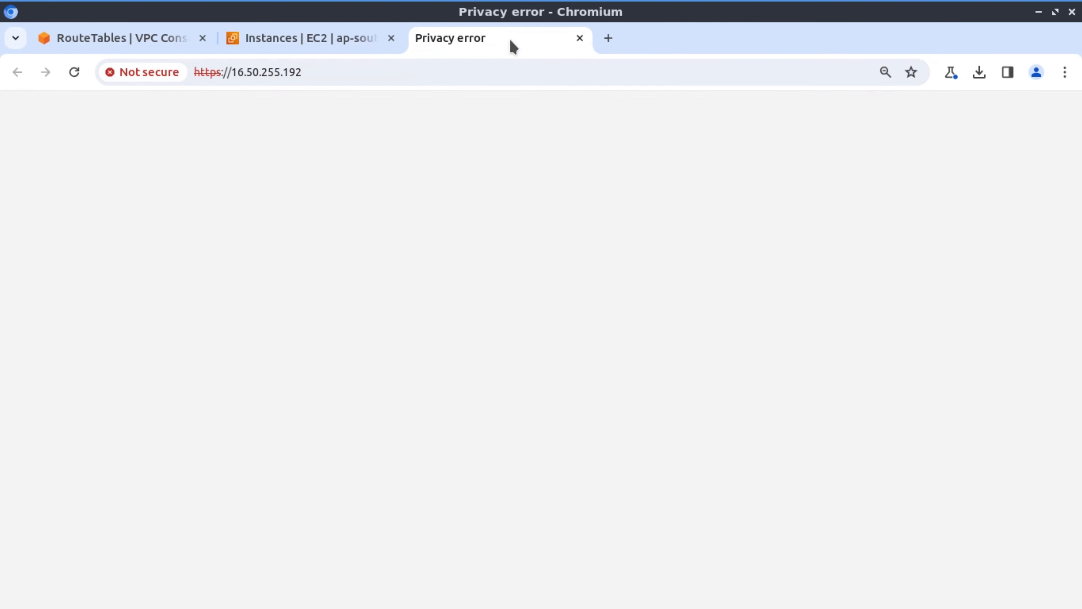
{"action": "left_click", "coordinate": [353, 40]}
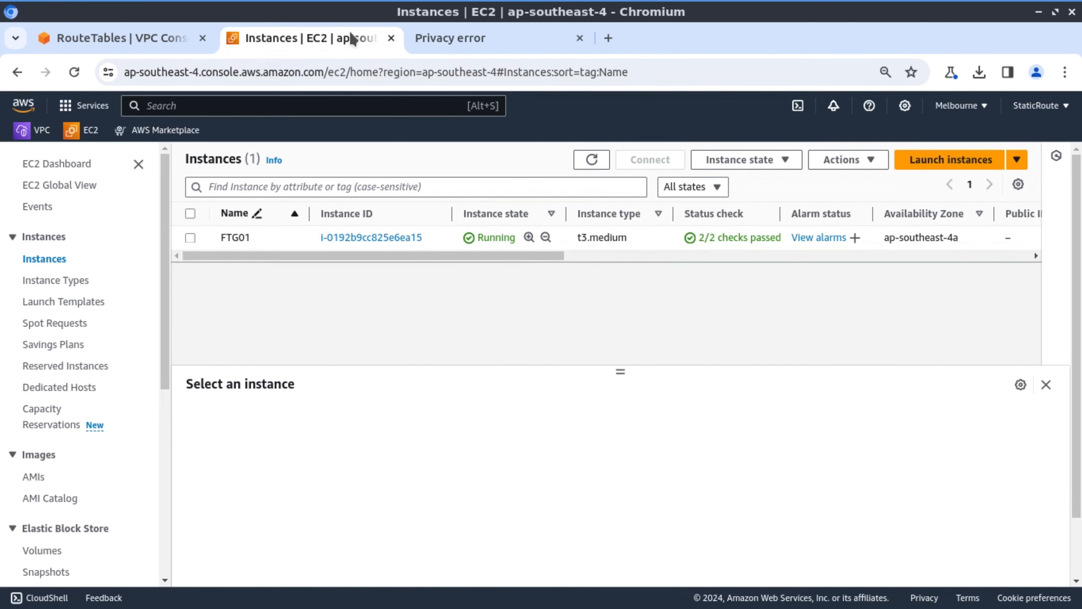
{"action": "left_click", "coordinate": [294, 238]}
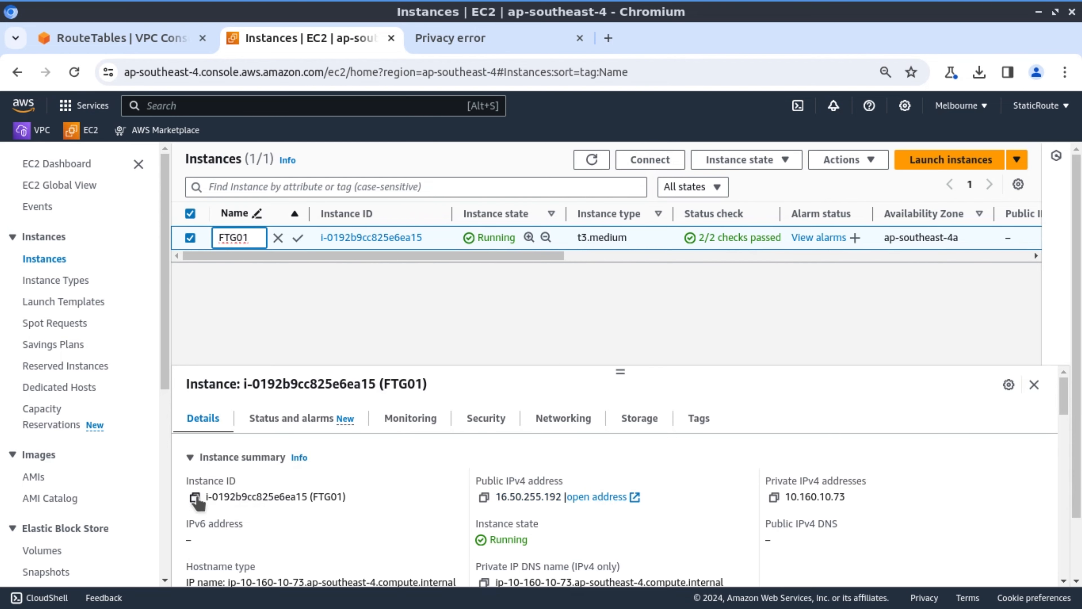
{"action": "left_click", "coordinate": [195, 497]}
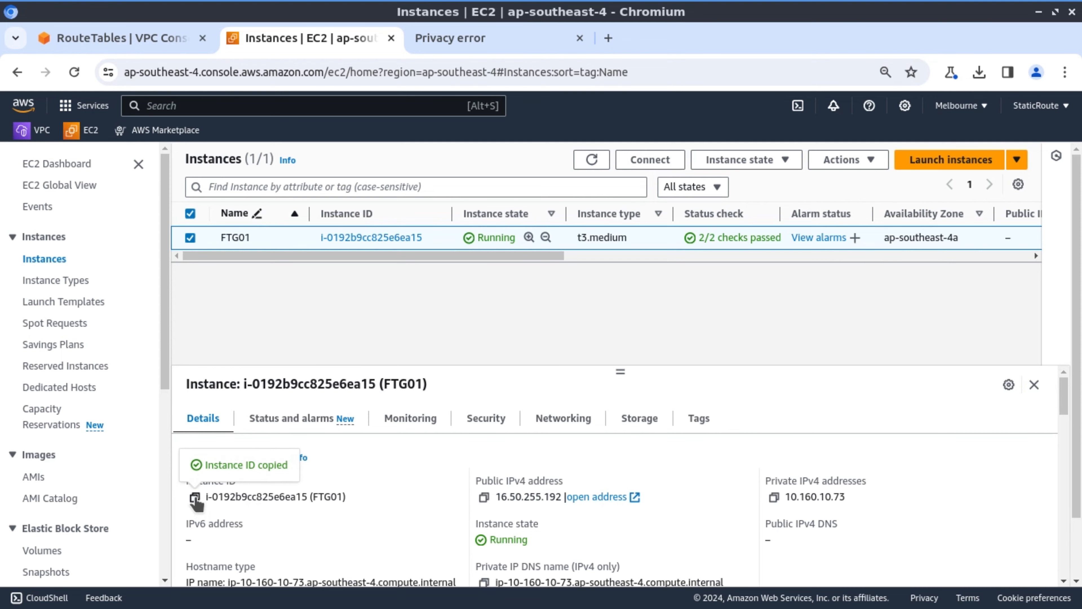
- Proceed past the browser's certificate warning for 16.50.255.192 to the FortiGate login page
{"action": "left_click", "coordinate": [443, 38]}
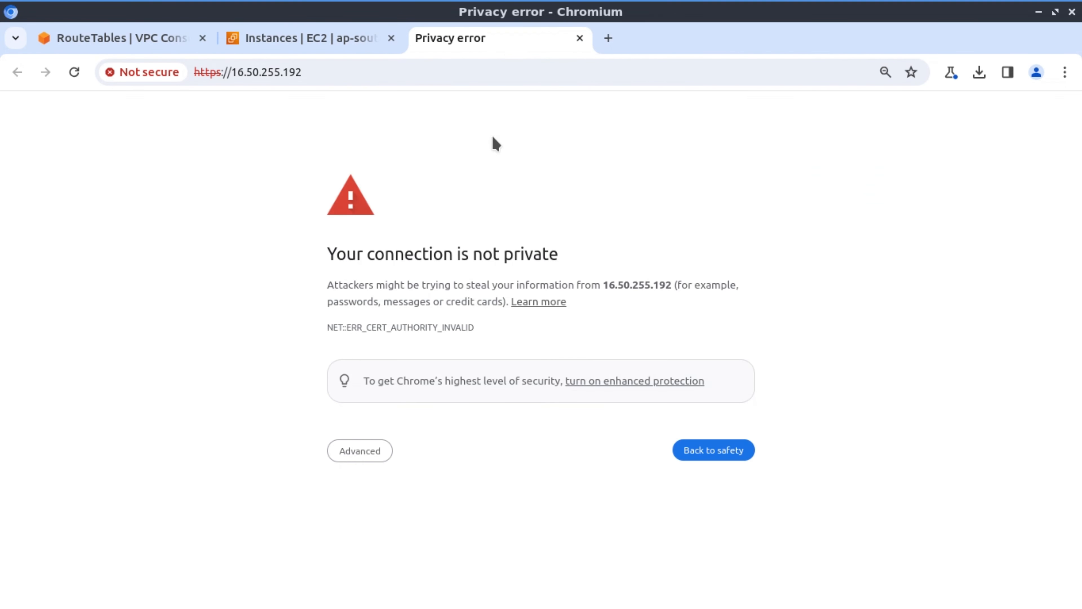
{"action": "left_click", "coordinate": [358, 452]}
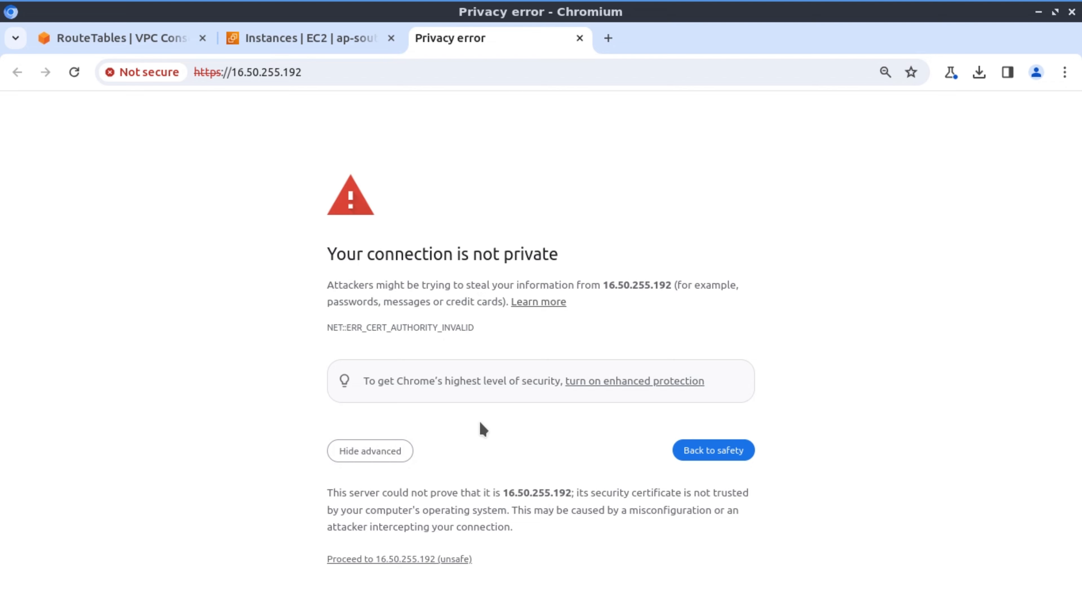
{"action": "left_click", "coordinate": [394, 559]}
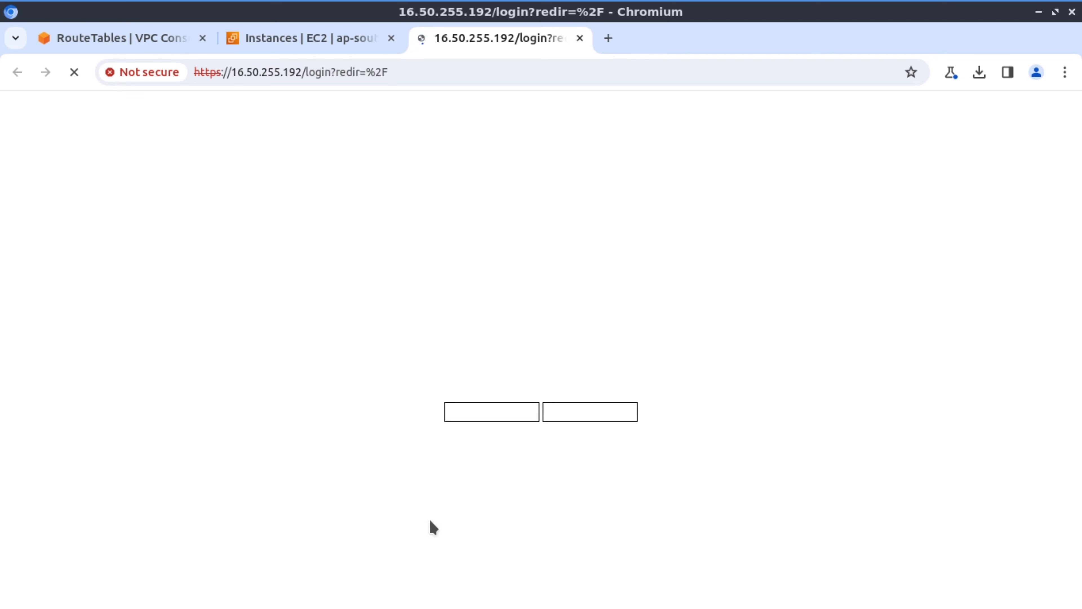
- Log in to the FortiGate as admin, using the copied instance ID as the password
{"action": "left_click", "coordinate": [509, 415]}
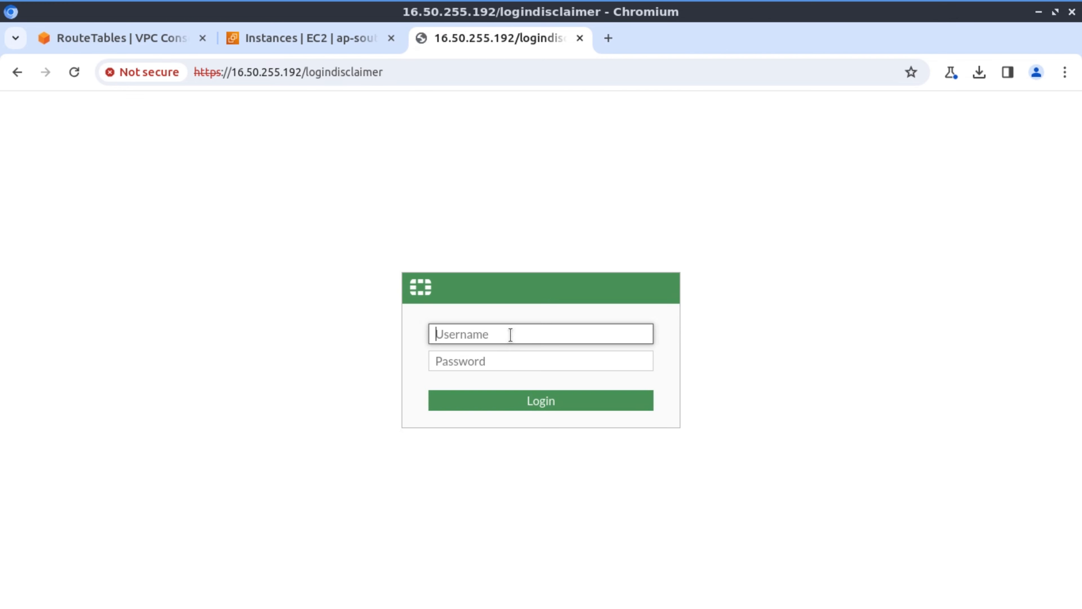
{"action": "type", "text": "admin"}
{"action": "key", "text": "Tab"}
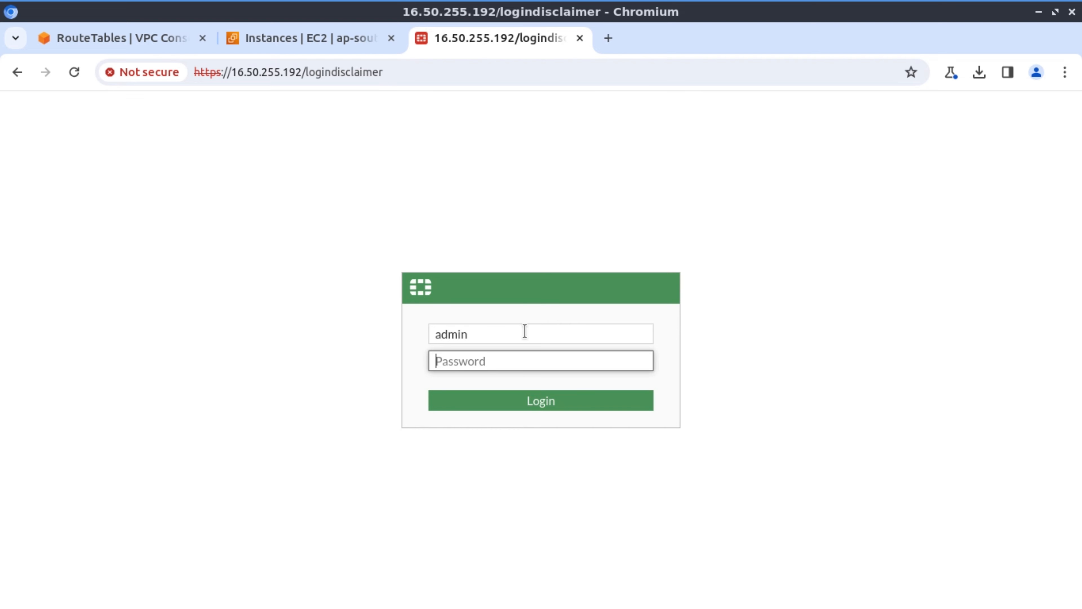
{"action": "key", "text": "ctrl+v"}
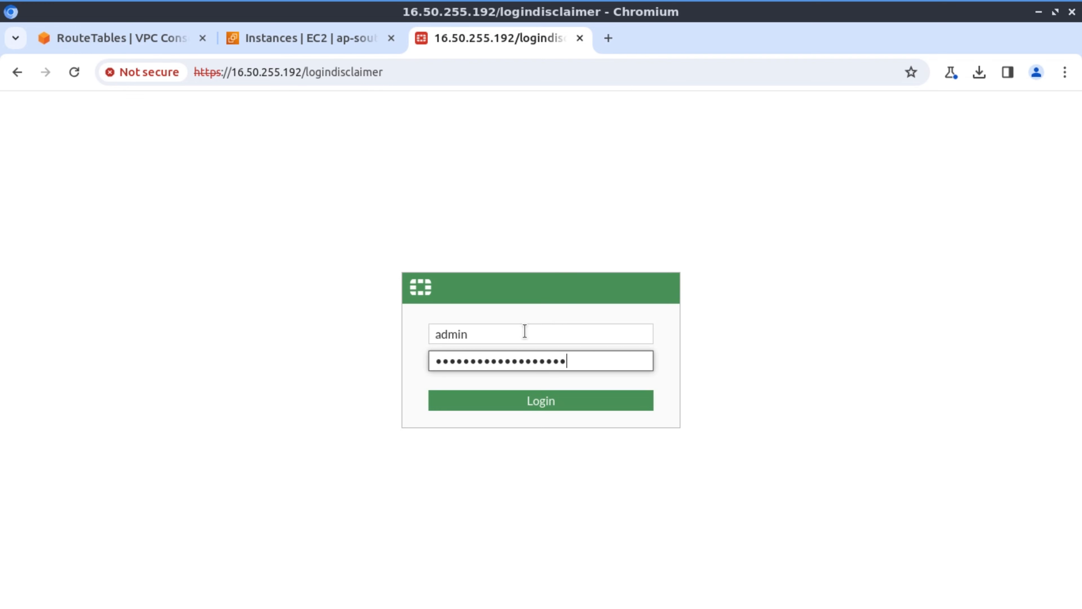
{"action": "left_click", "coordinate": [536, 403]}
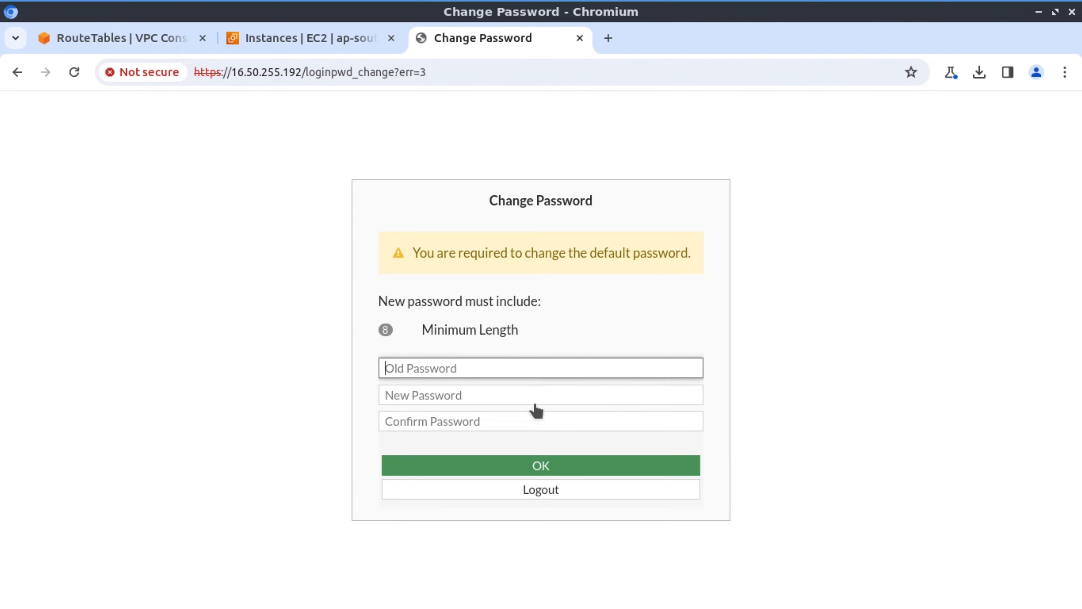
- Replace the FortiGate's default password by entering the old password, then entering and confirming a new password
{"action": "key", "text": "ctrl+v"}
{"action": "left_click", "coordinate": [522, 399]}
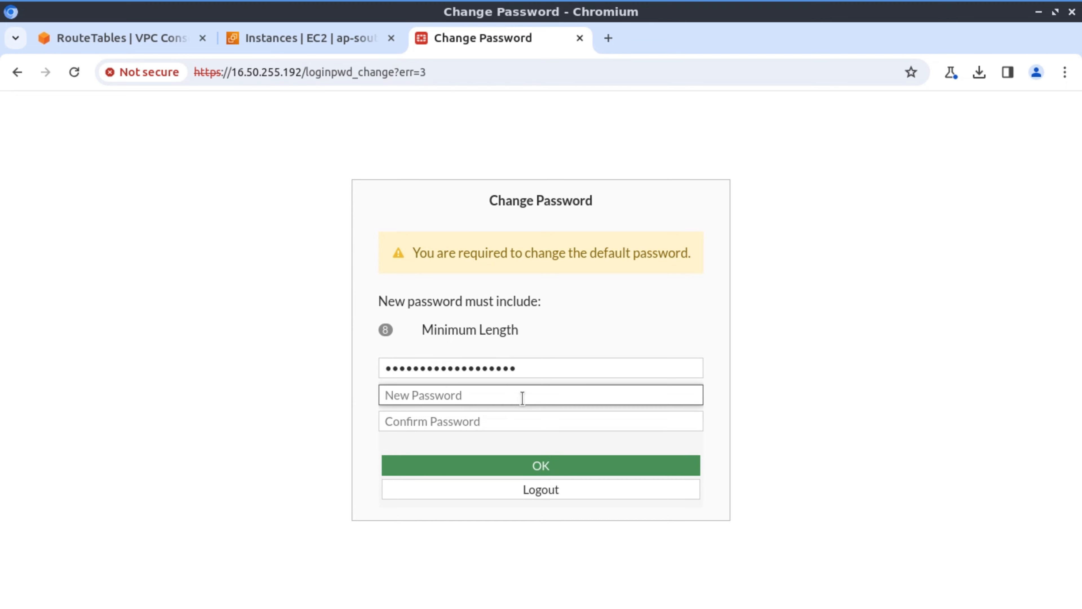
{"action": "type", "text": "a••••••••••••"}
{"action": "key", "text": "Tab"}
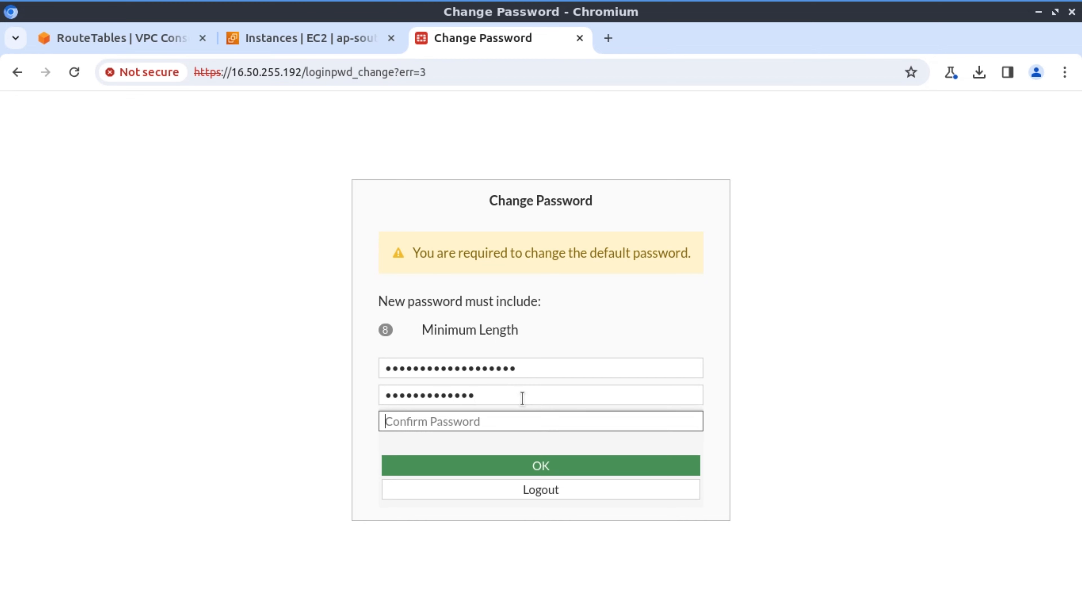
{"action": "type", "text": "•••••••••••••"}
{"action": "key", "text": "Return"}
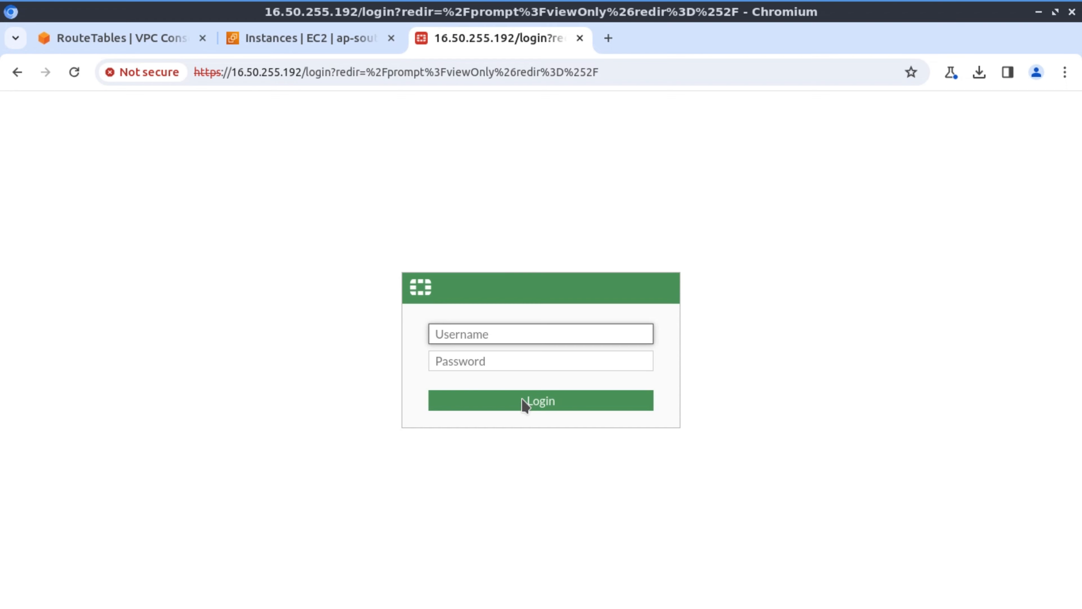
- Log in to the FortiGate as admin with the new password and view its network interfaces
{"action": "type", "text": "admin"}
{"action": "key", "text": "Tab"}
{"action": "type", "text": "a"}
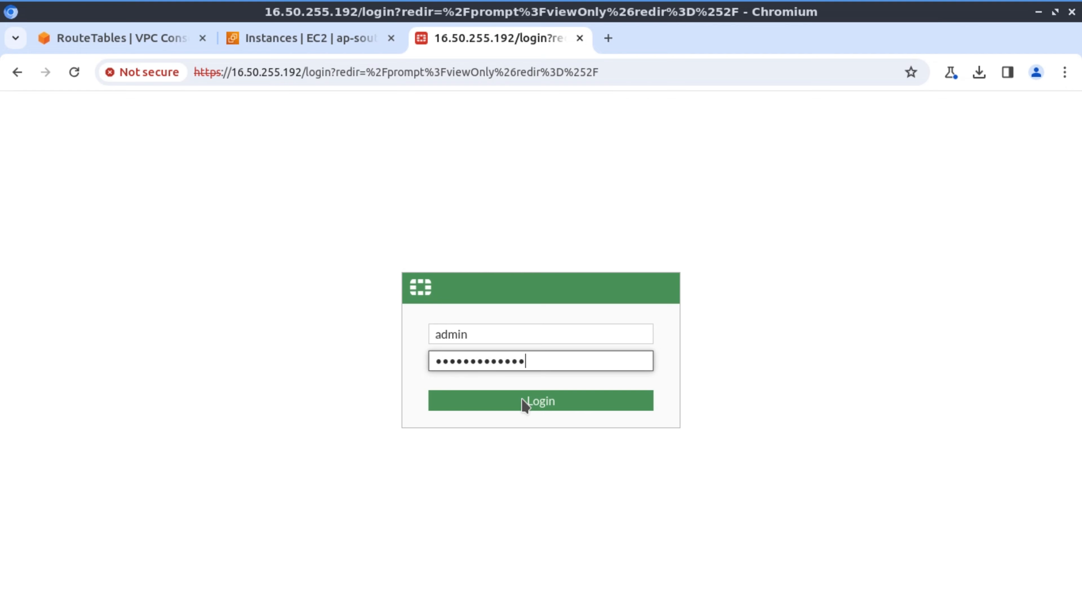
{"action": "type", "text": "••••••••••••"}
{"action": "left_click", "coordinate": [526, 404]}
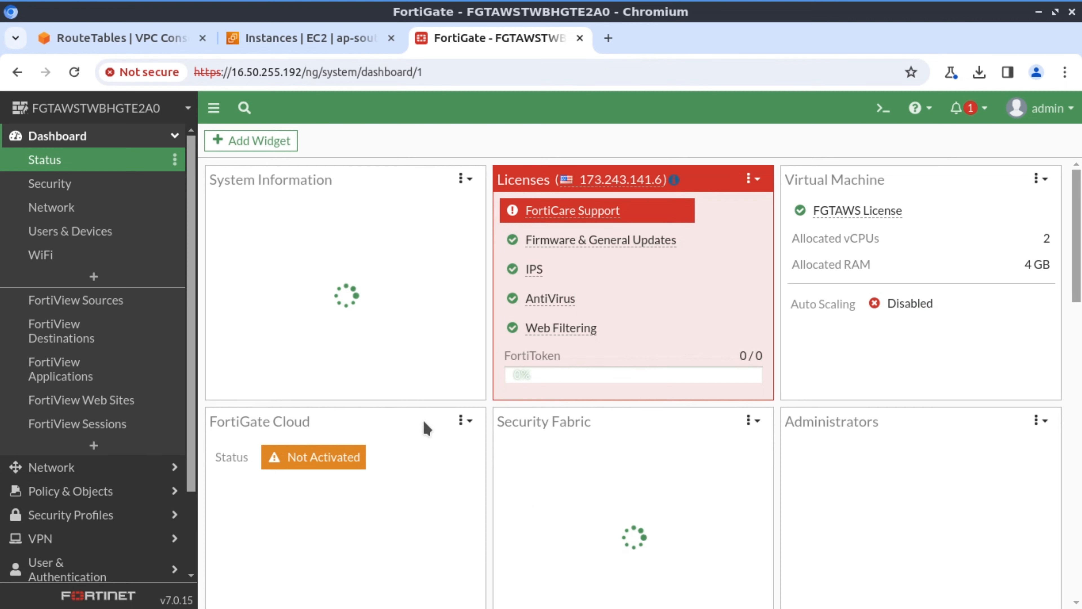
{"action": "left_click", "coordinate": [72, 473]}
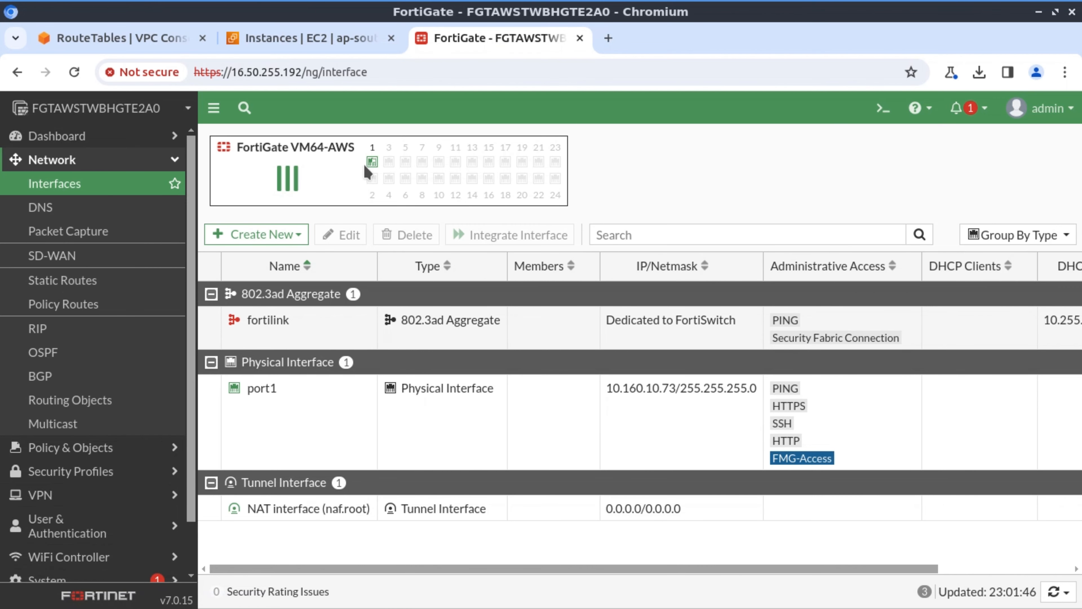
{"action": "mouse_move", "coordinate": [372, 162]}
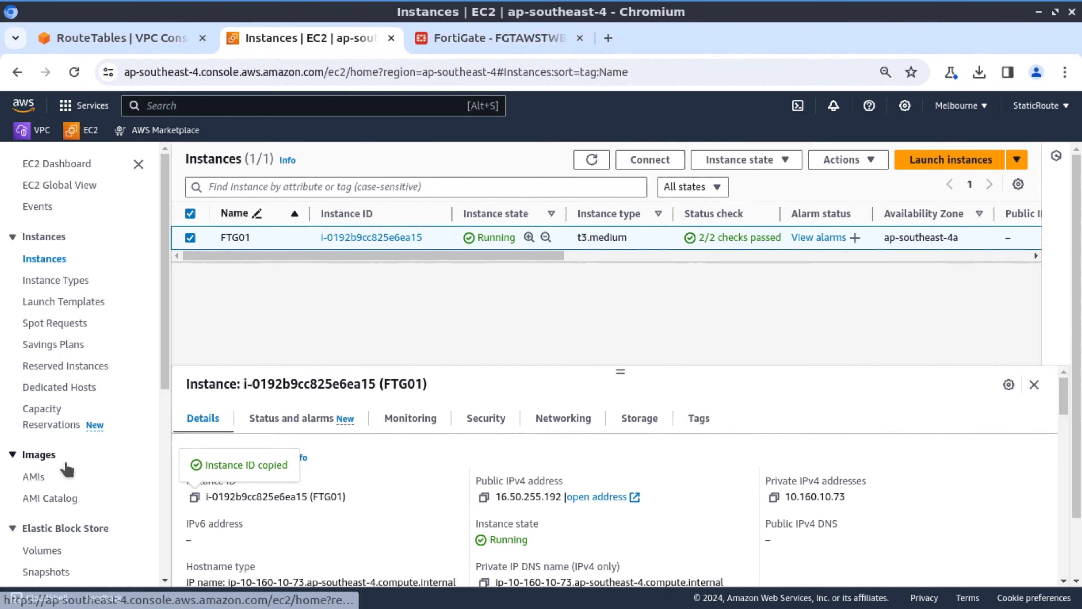
- Open the EC2 network interfaces list and name the unnamed interface LAN10
{"action": "scroll", "coordinate": [66, 468], "scroll_direction": "down", "scroll_amount": 3}
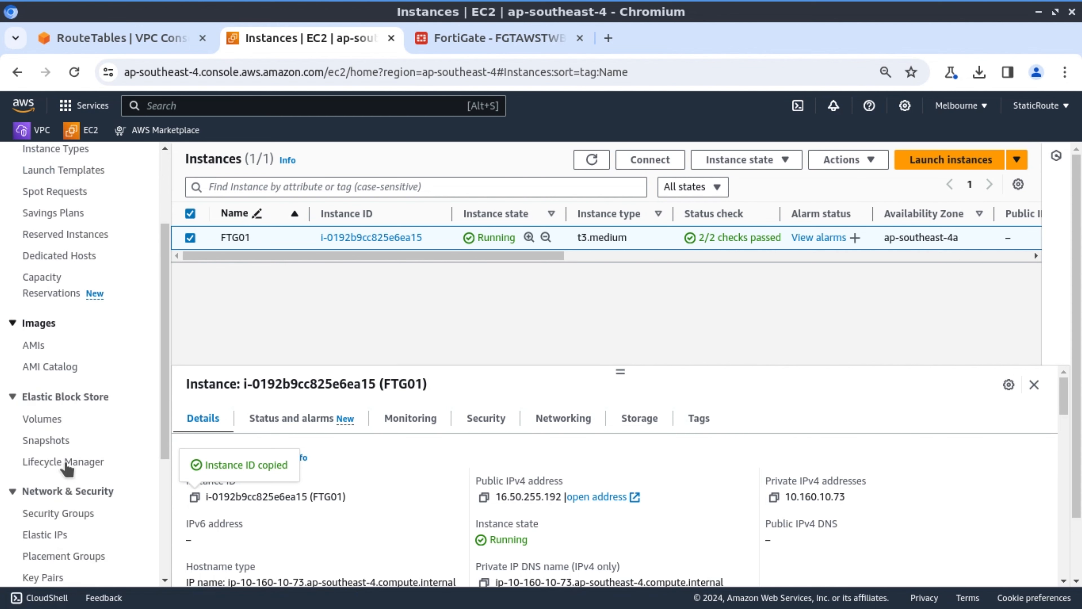
{"action": "scroll", "coordinate": [66, 462], "scroll_direction": "down", "scroll_amount": 3}
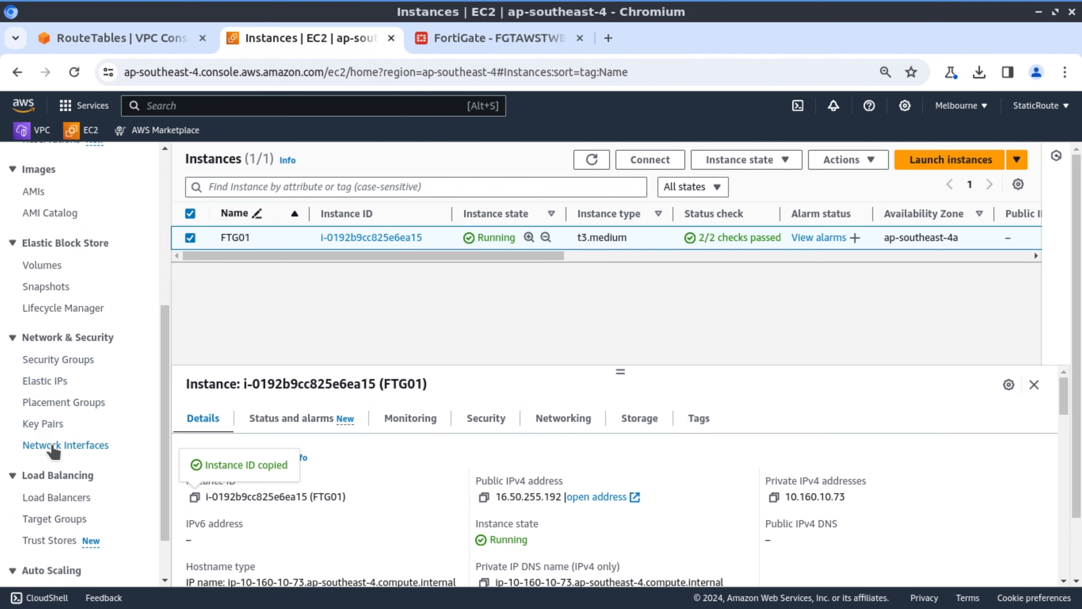
{"action": "left_click", "coordinate": [53, 446]}
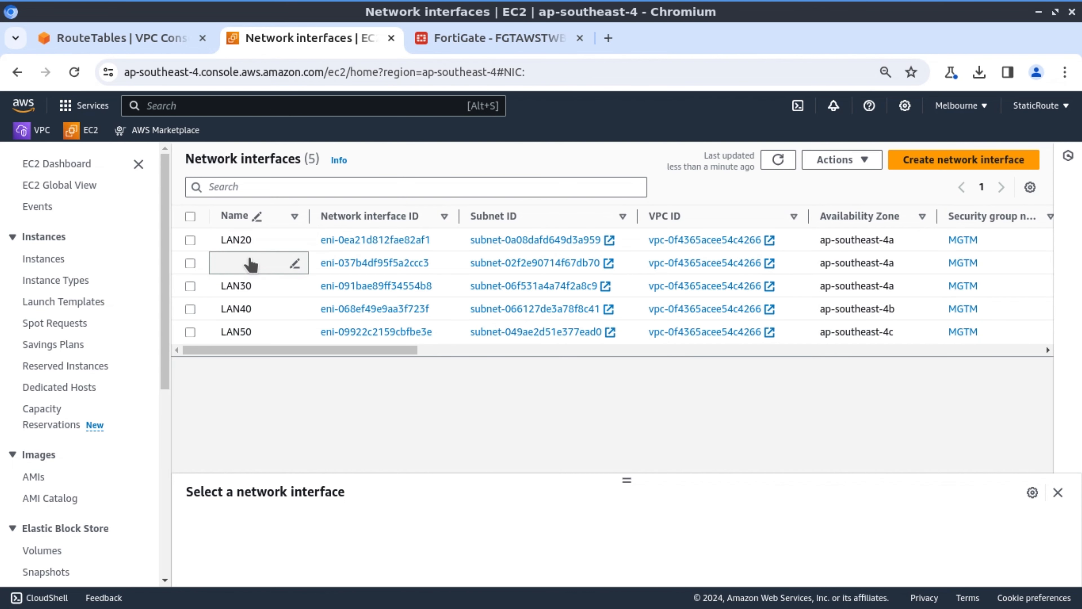
{"action": "left_click", "coordinate": [295, 264]}
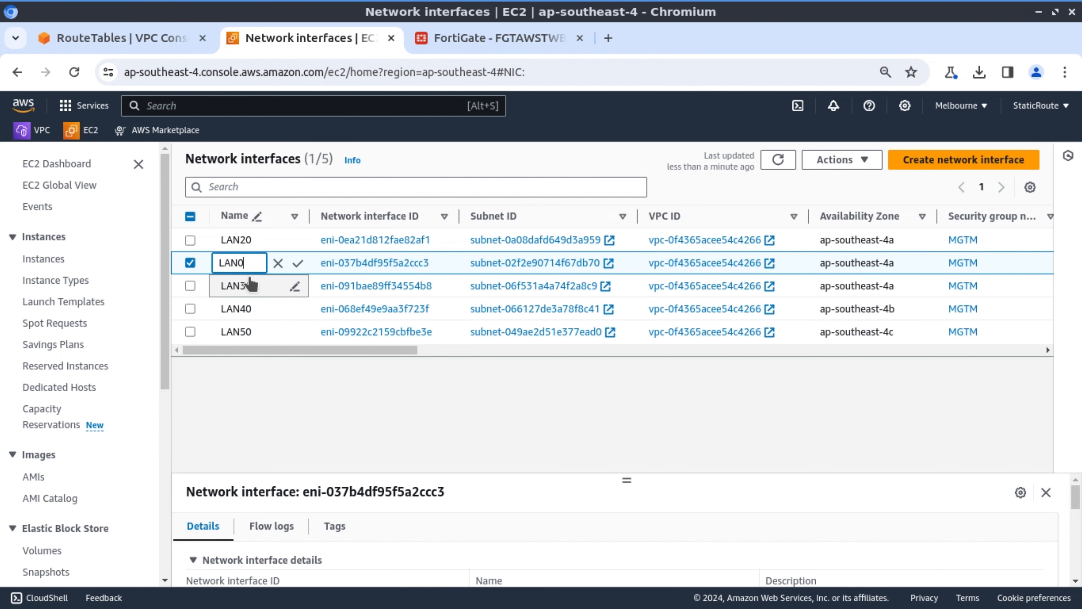
{"action": "type", "text": "LAN10"}
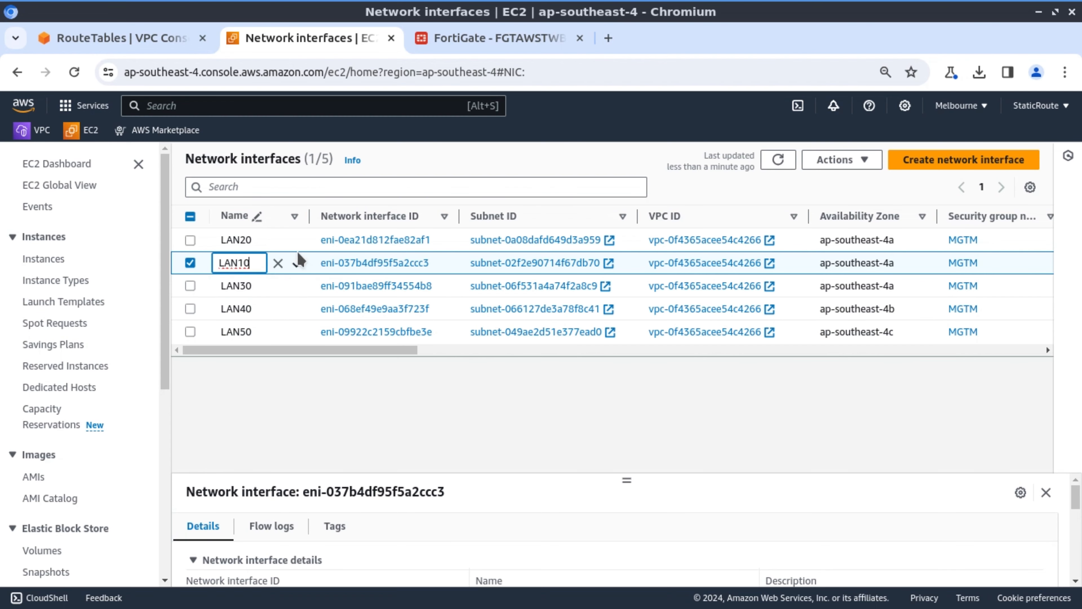
{"action": "left_click", "coordinate": [298, 263]}
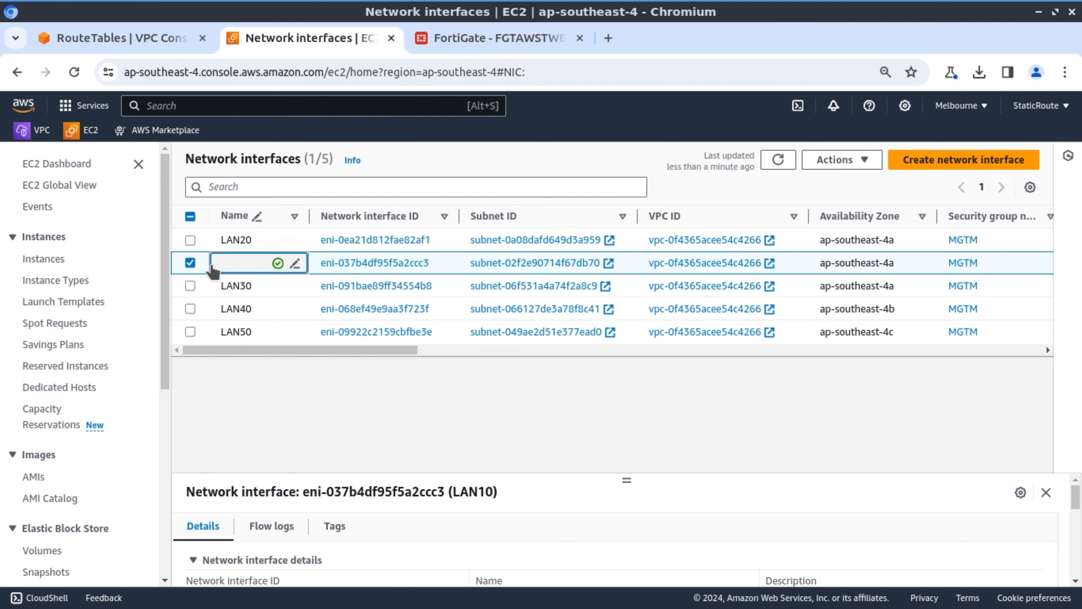
{"action": "left_click", "coordinate": [190, 262]}
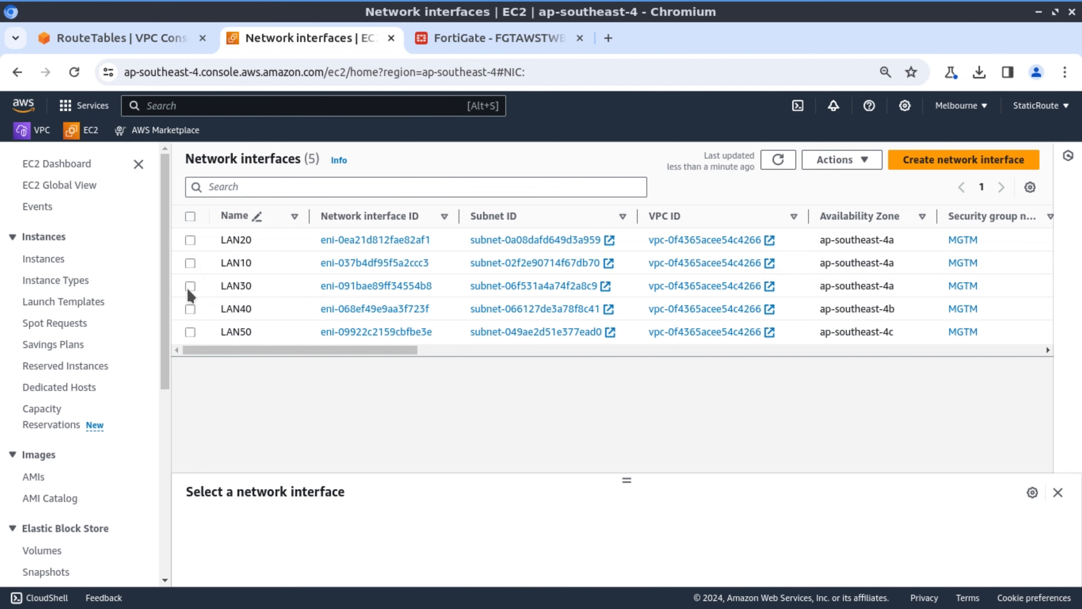
- Attach the LAN20 network interface to the FTG01 instance in SR-VPC
{"action": "left_click", "coordinate": [189, 290]}
{"action": "left_click", "coordinate": [189, 289]}
{"action": "left_click", "coordinate": [191, 241]}
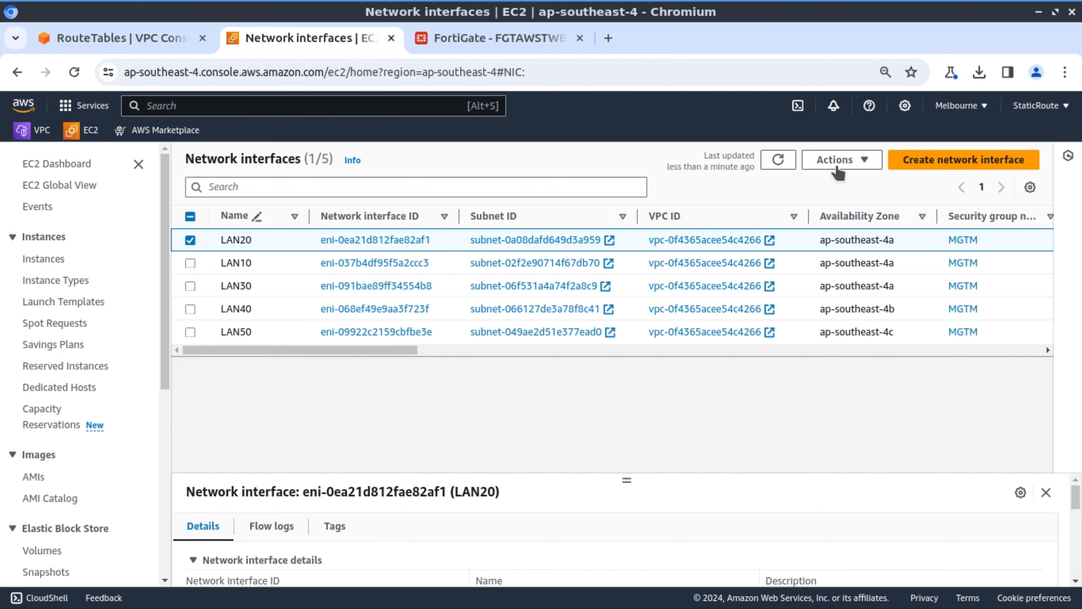
{"action": "left_click", "coordinate": [863, 161]}
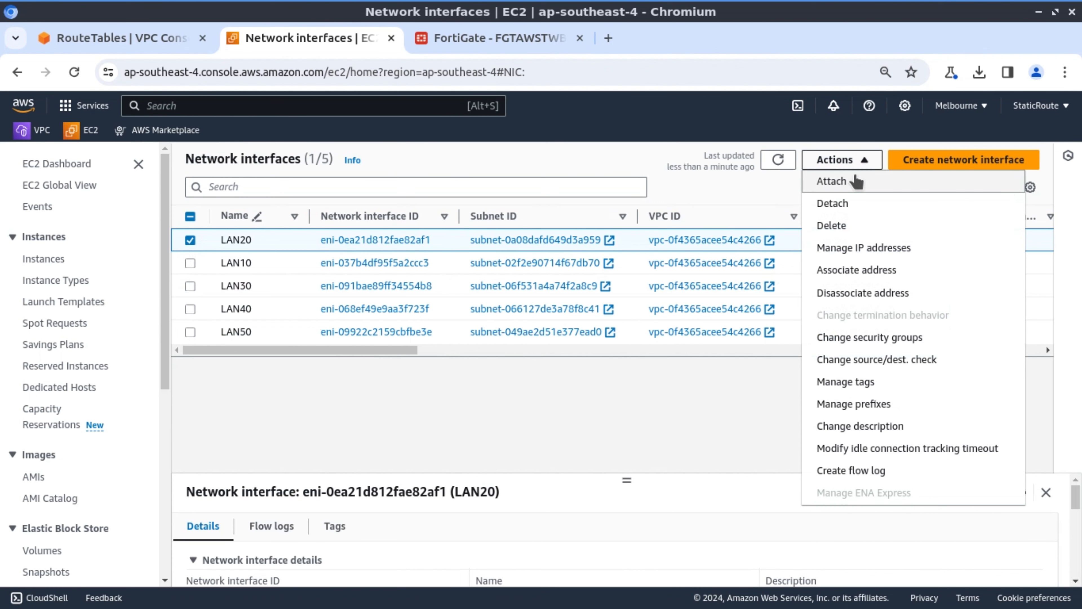
{"action": "left_click", "coordinate": [842, 181]}
{"action": "left_click", "coordinate": [576, 313]}
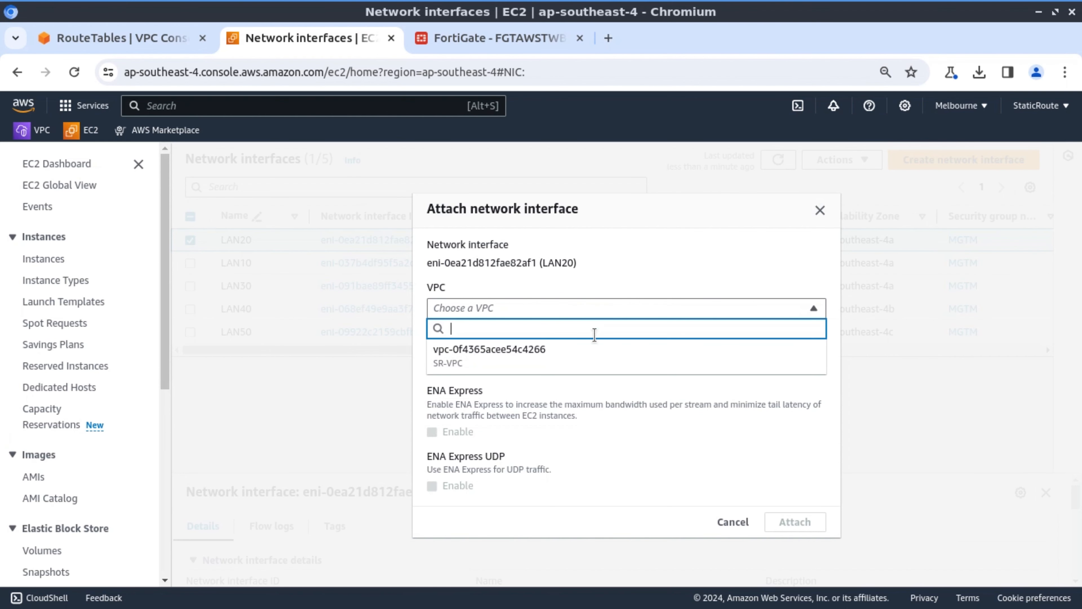
{"action": "left_click", "coordinate": [577, 359]}
{"action": "left_click", "coordinate": [577, 359]}
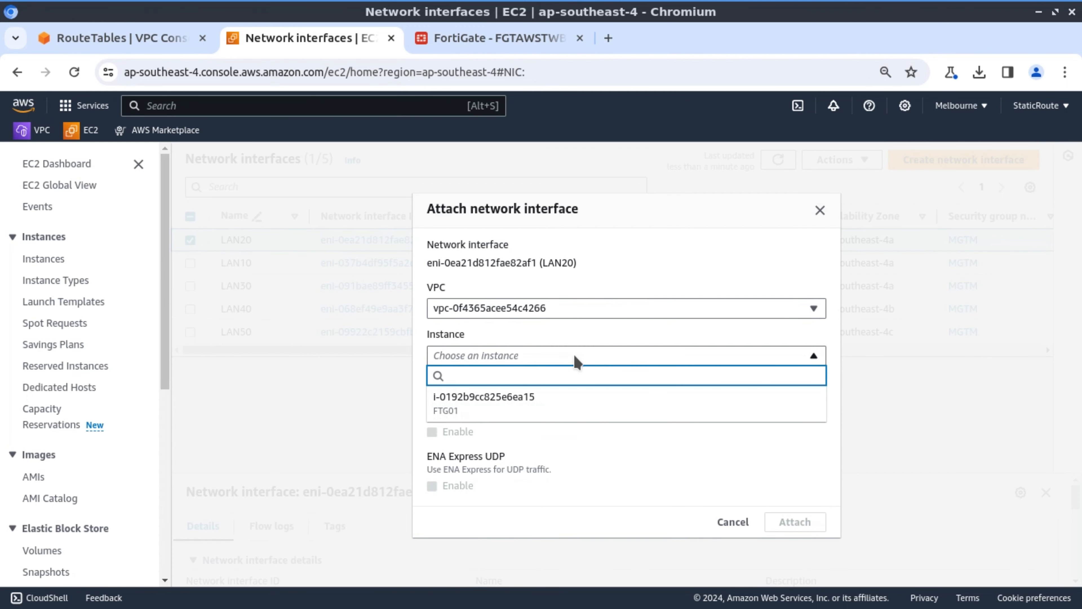
{"action": "left_click", "coordinate": [555, 406]}
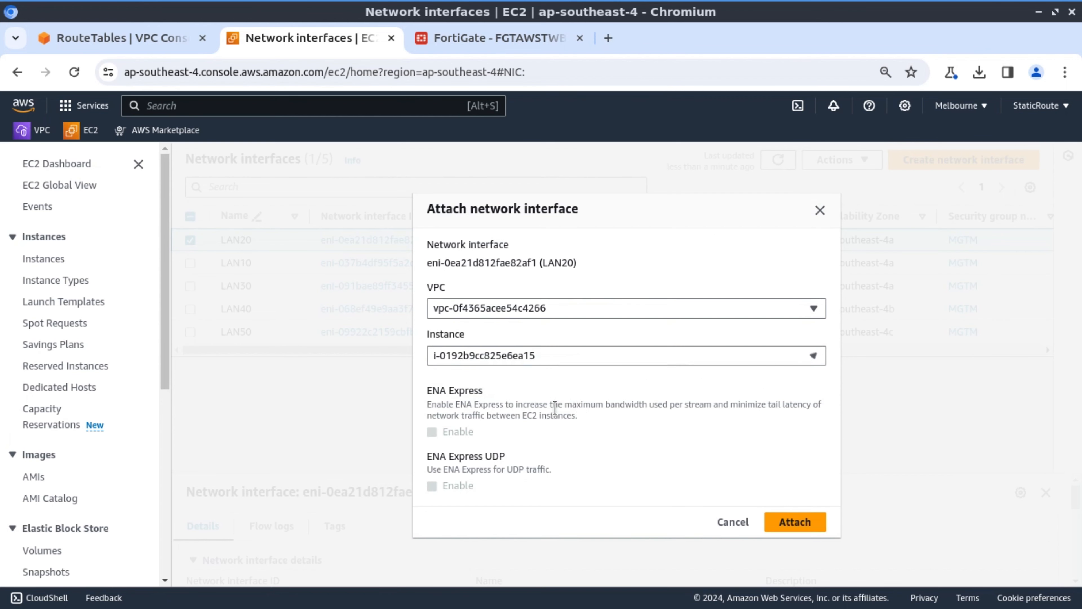
{"action": "left_click", "coordinate": [796, 550]}
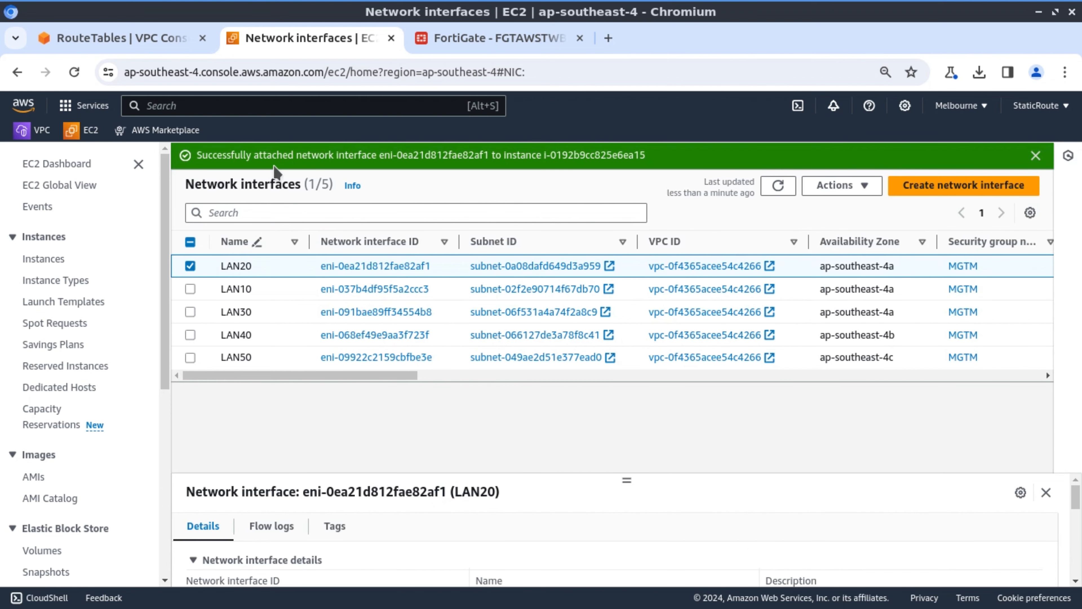
- Attach the LAN30 network interface to the FTG01 instance and dismiss the attachment notifications
{"action": "left_click", "coordinate": [190, 267]}
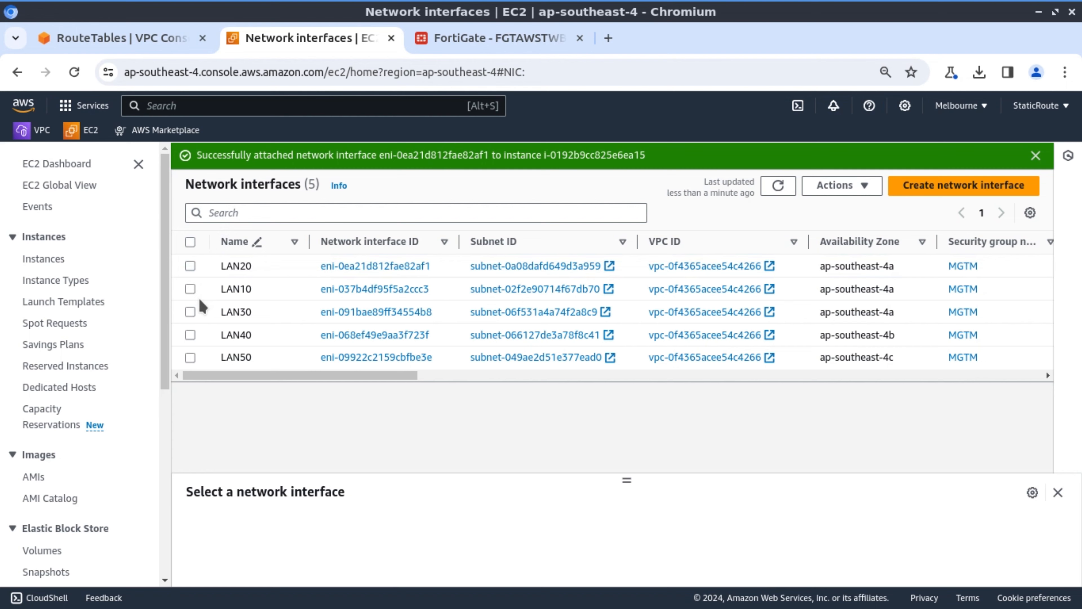
{"action": "left_click", "coordinate": [193, 314]}
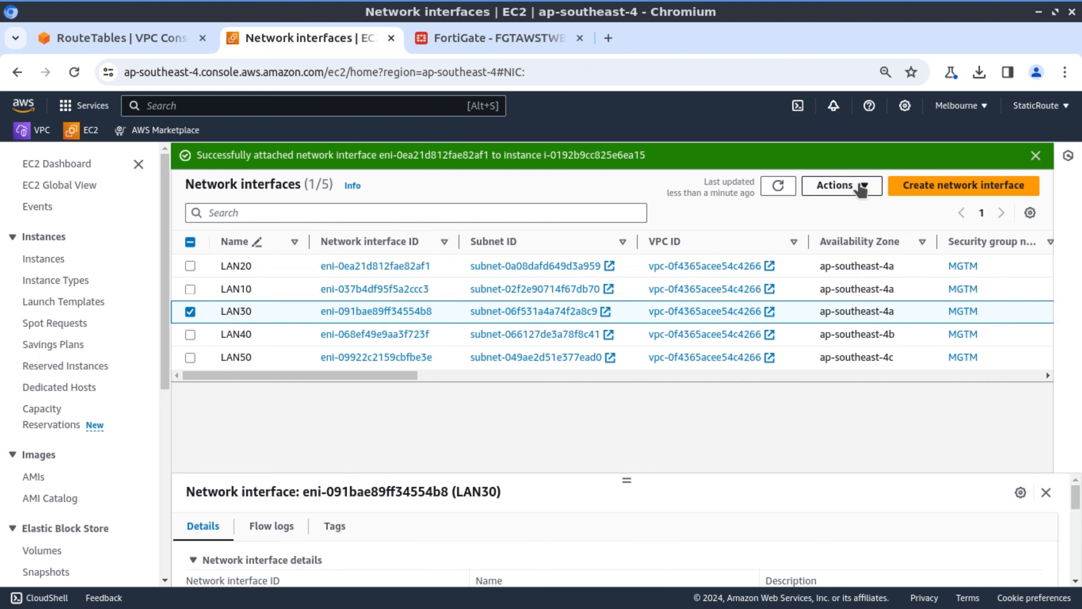
{"action": "left_click", "coordinate": [843, 194]}
{"action": "left_click", "coordinate": [841, 207]}
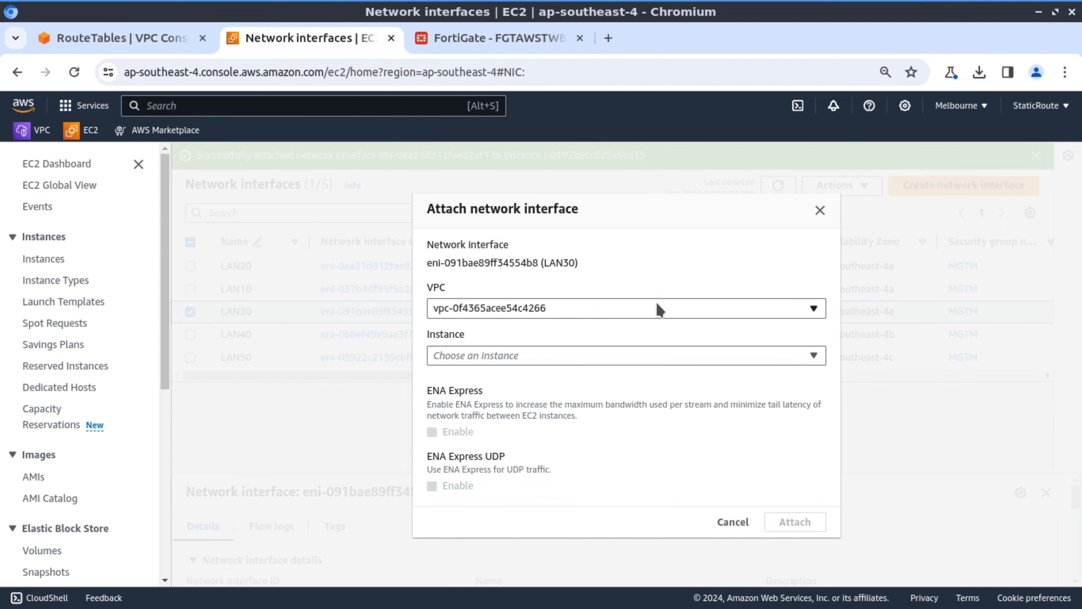
{"action": "left_click", "coordinate": [562, 361]}
{"action": "left_click", "coordinate": [514, 402]}
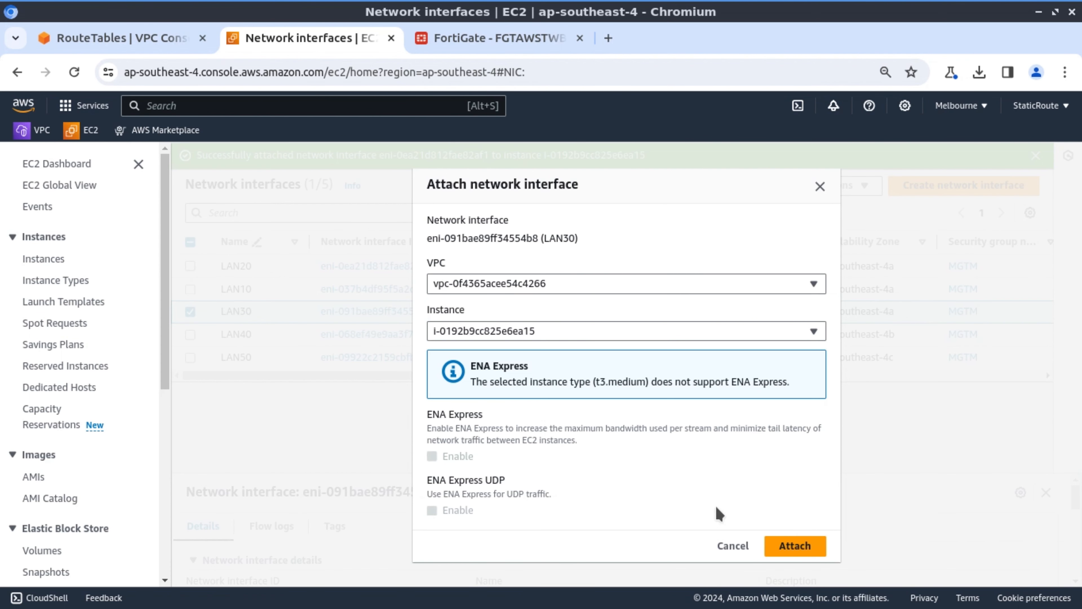
{"action": "left_click", "coordinate": [803, 545]}
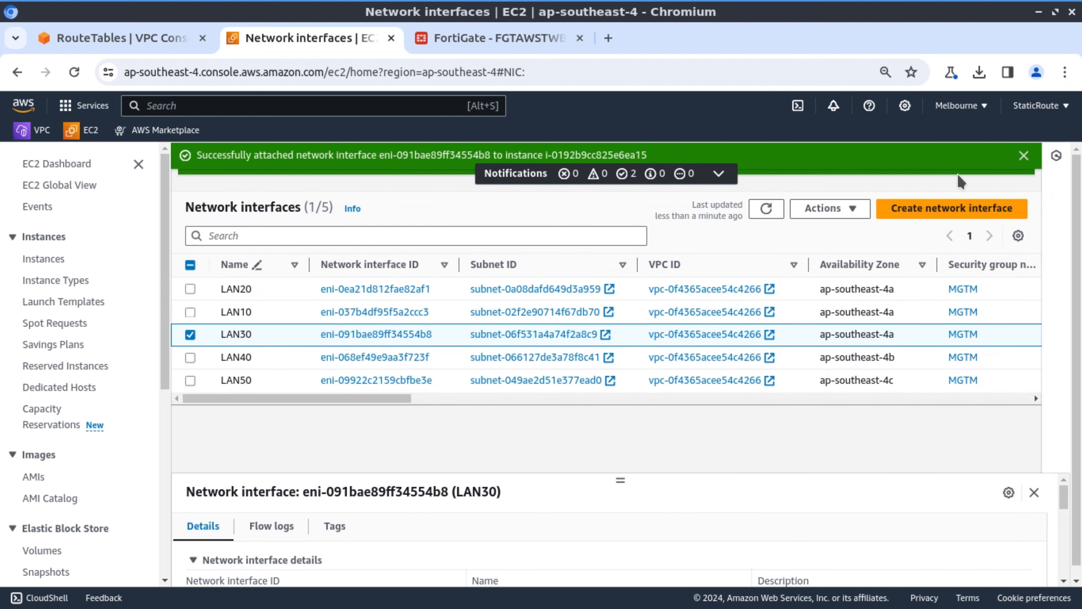
{"action": "left_click", "coordinate": [1024, 156]}
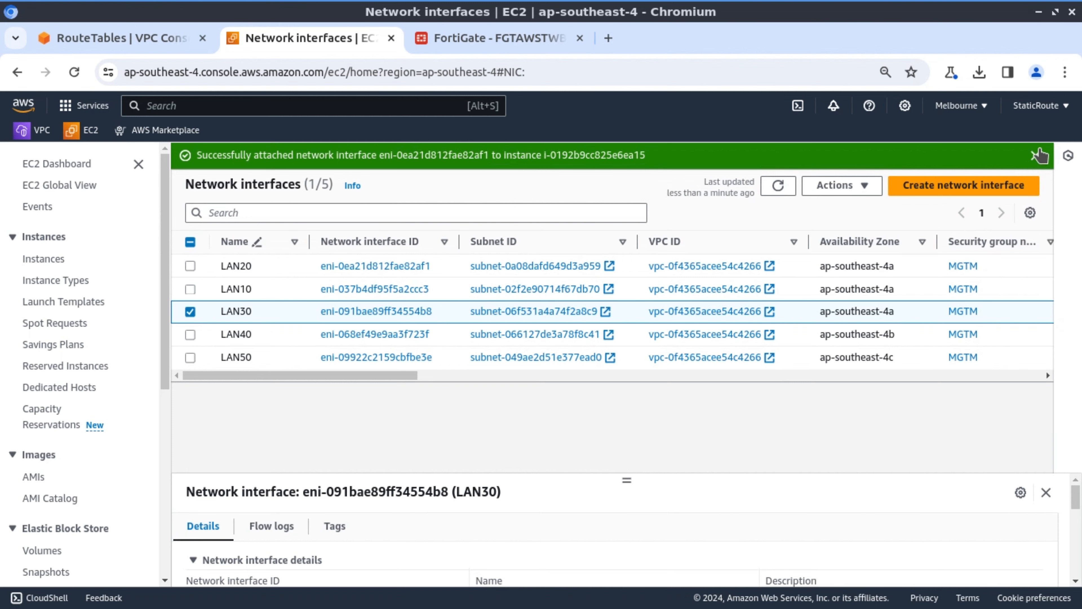
{"action": "left_click", "coordinate": [1036, 155]}
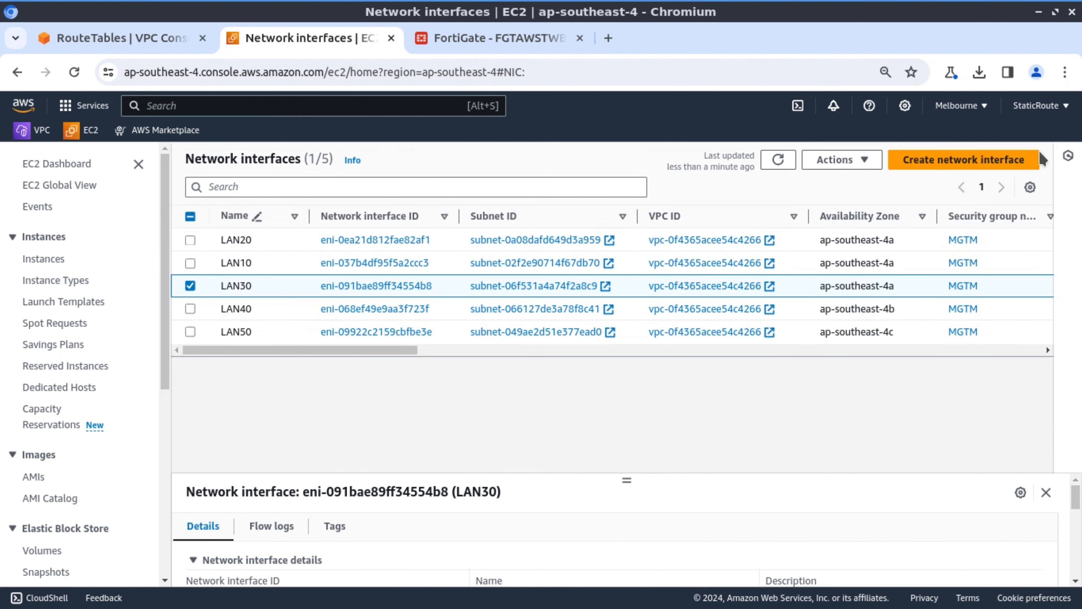
- Try to attach the LAN40 network interface to an instance in SR-VPC, and cancel
{"action": "left_click", "coordinate": [192, 286]}
{"action": "left_click", "coordinate": [192, 310]}
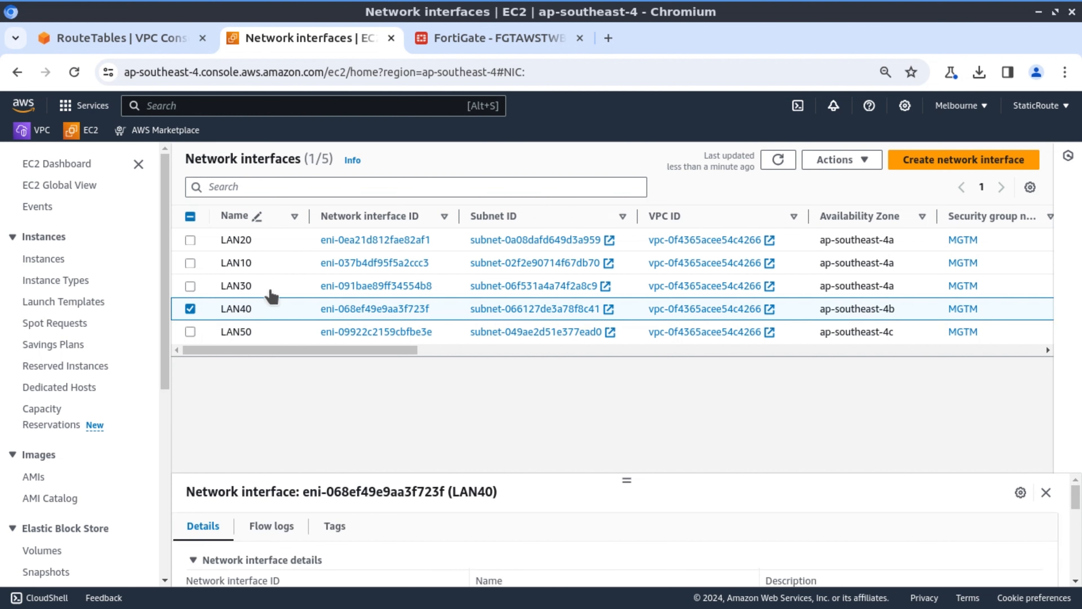
{"action": "left_click", "coordinate": [863, 161]}
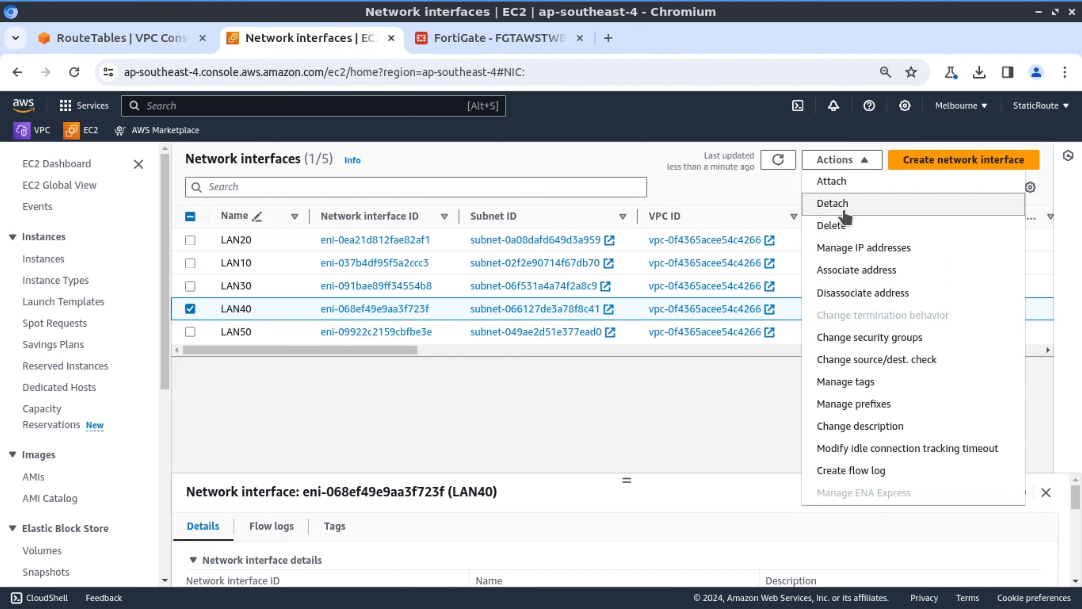
{"action": "left_click", "coordinate": [844, 184]}
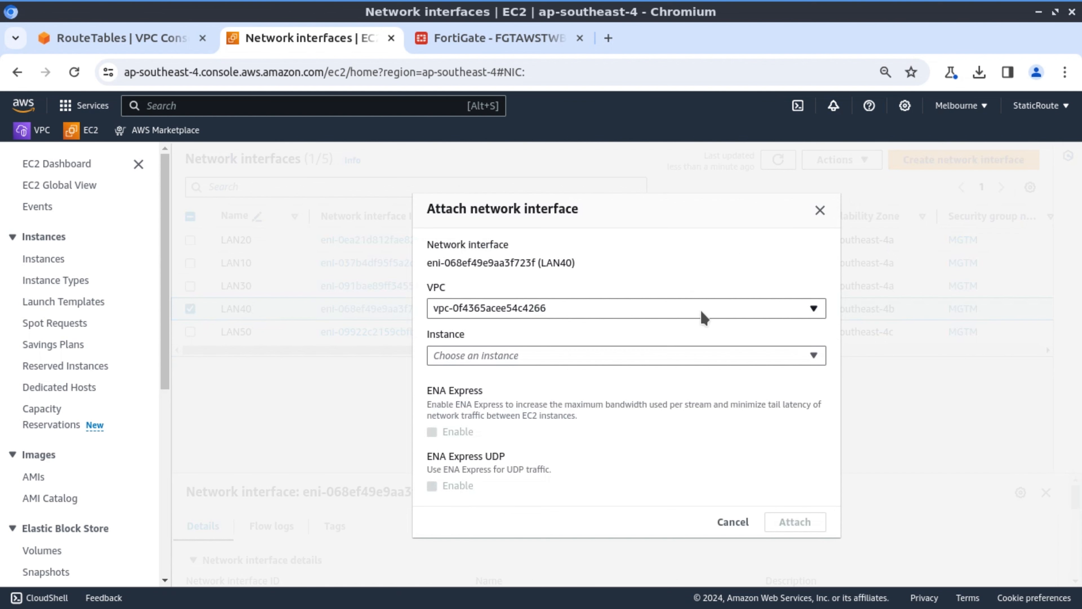
{"action": "left_click", "coordinate": [693, 356]}
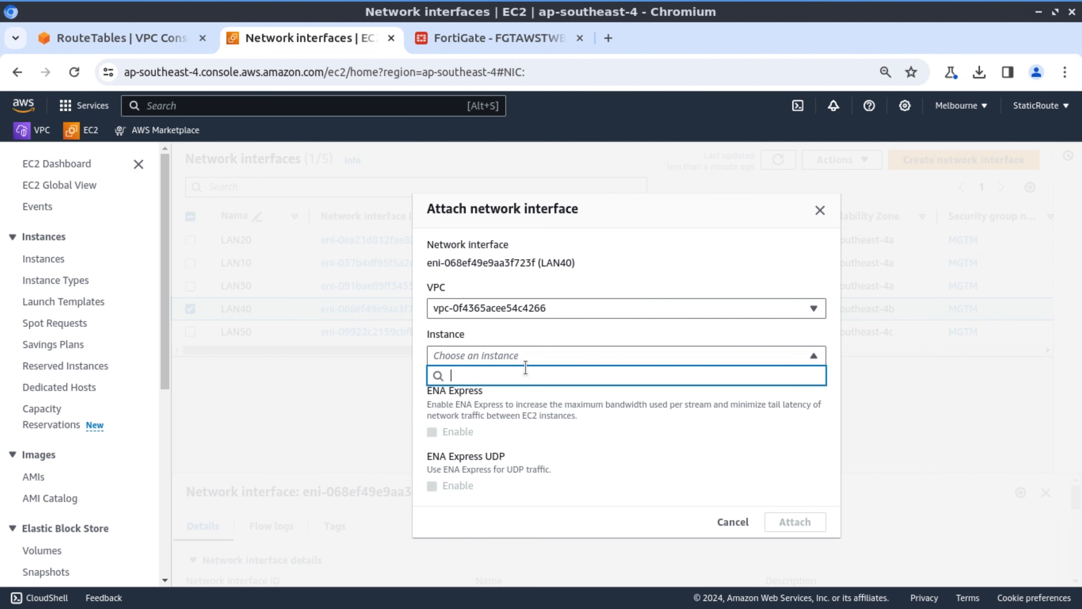
{"action": "left_click", "coordinate": [557, 272]}
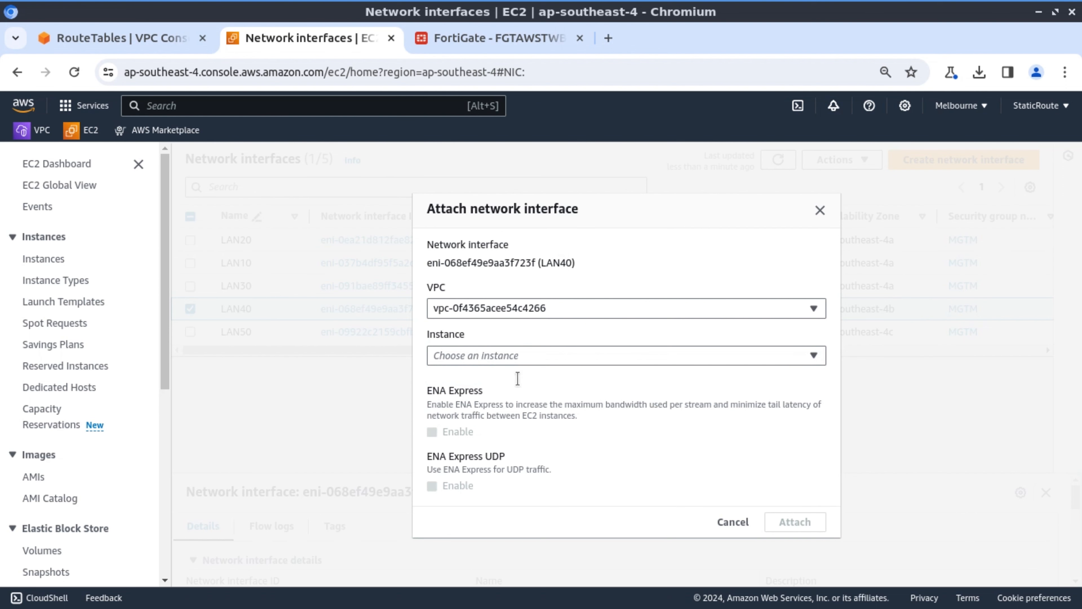
{"action": "left_click", "coordinate": [733, 522]}
- Try to attach the LAN50 network interface to an instance in SR-VPC, and cancel
{"action": "left_click", "coordinate": [190, 308]}
{"action": "left_click", "coordinate": [190, 332]}
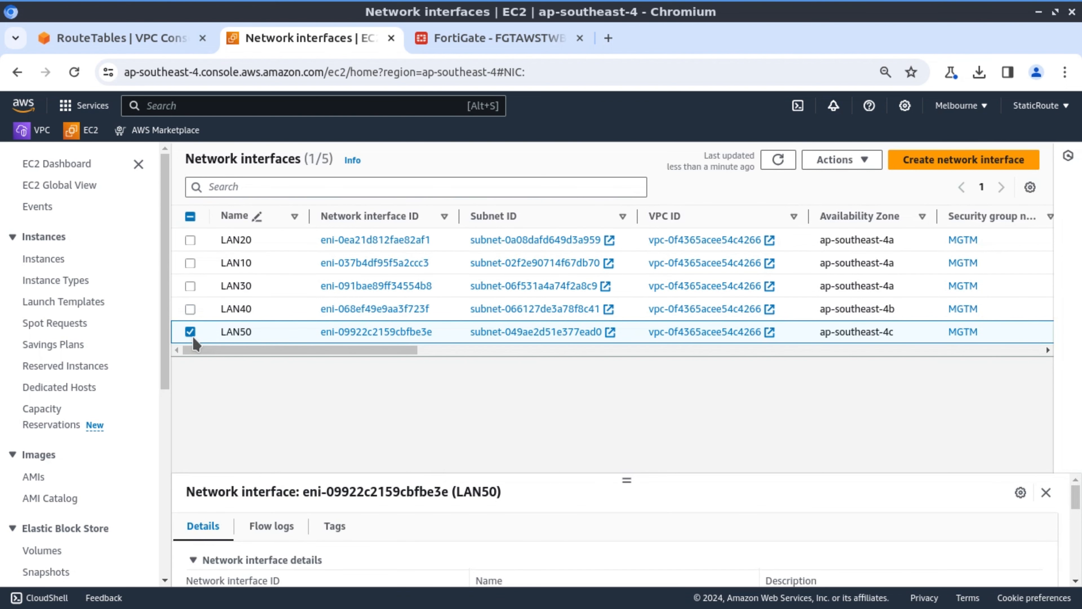
{"action": "left_click", "coordinate": [861, 160]}
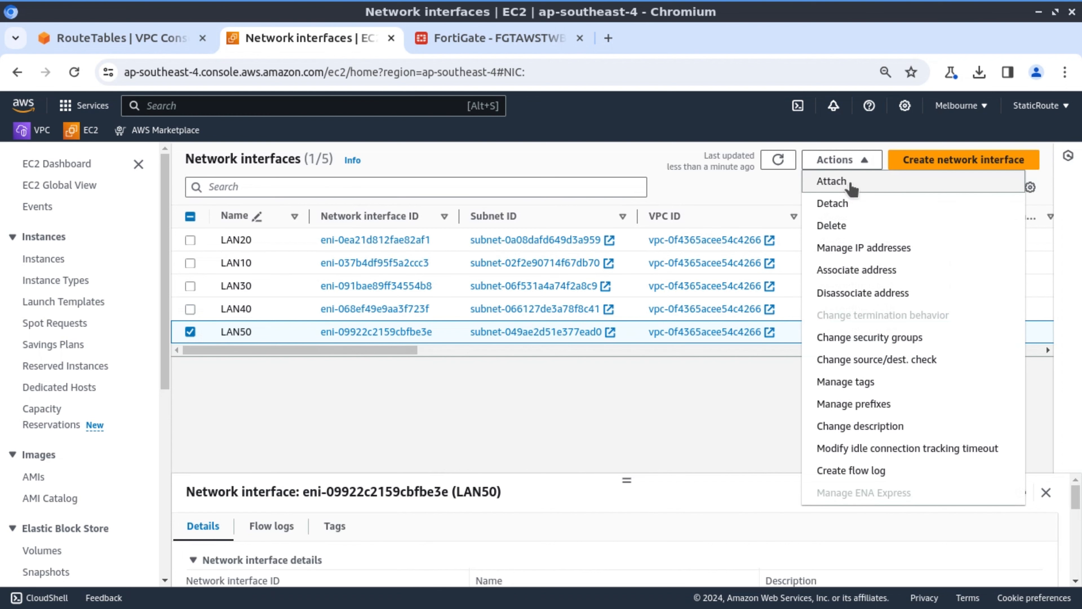
{"action": "left_click", "coordinate": [832, 181]}
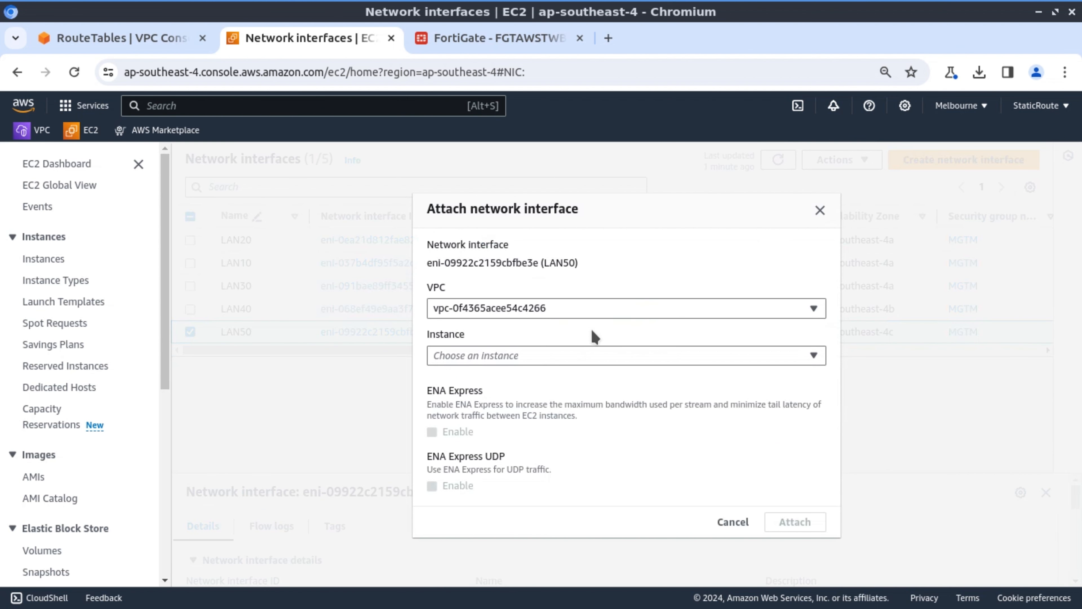
{"action": "left_click", "coordinate": [604, 357]}
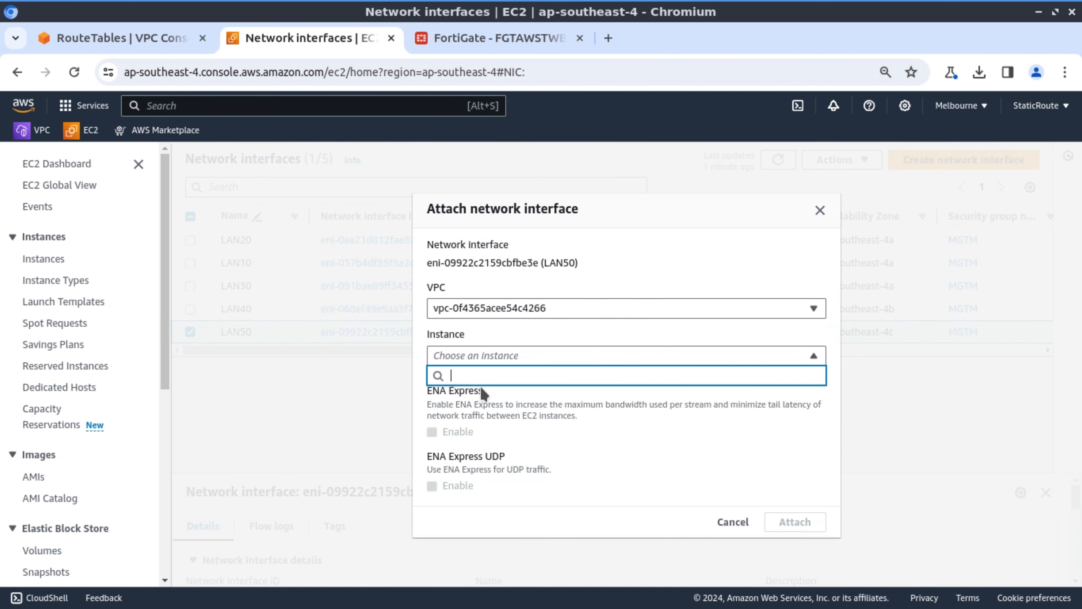
{"action": "left_click", "coordinate": [733, 523]}
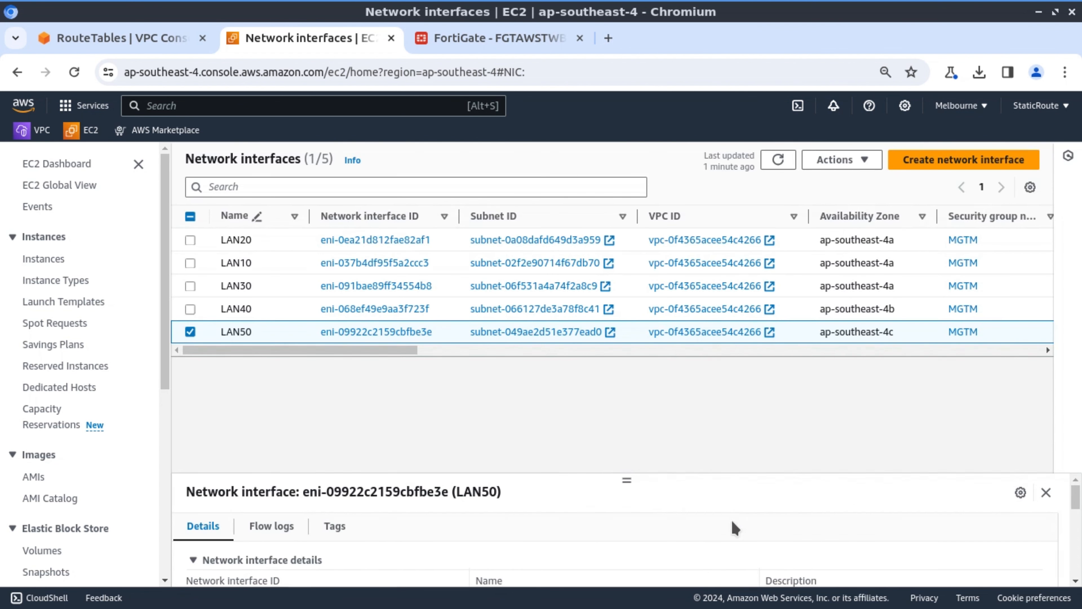
- Select LAN40 and LAN50 and compare their availability zones with those of the other network interfaces
{"action": "left_click", "coordinate": [190, 310]}
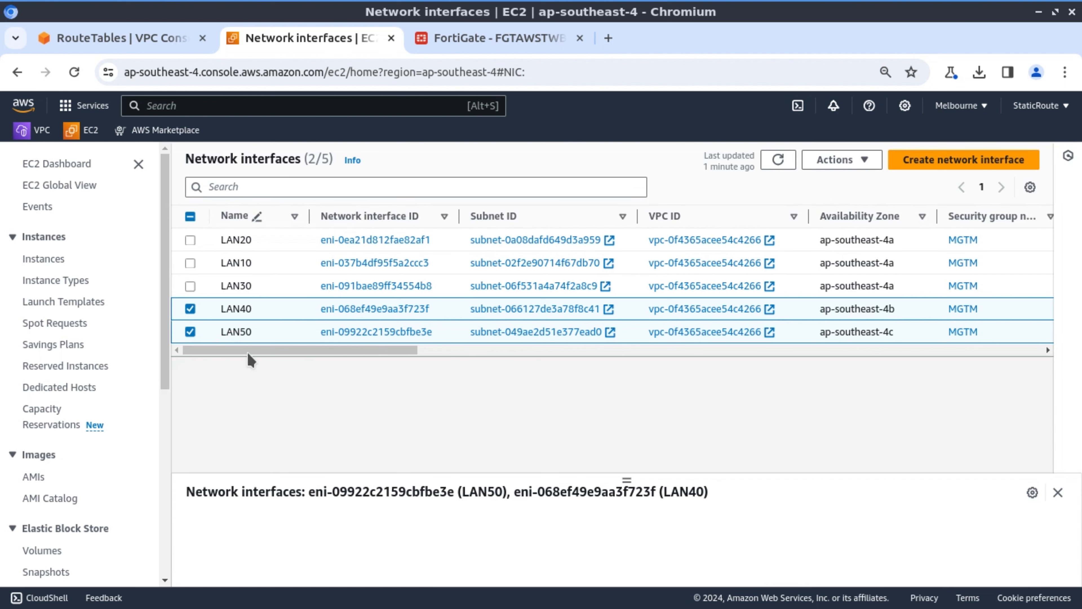
{"action": "left_click_drag", "start_coordinate": [250, 351], "coordinate": [296, 356]}
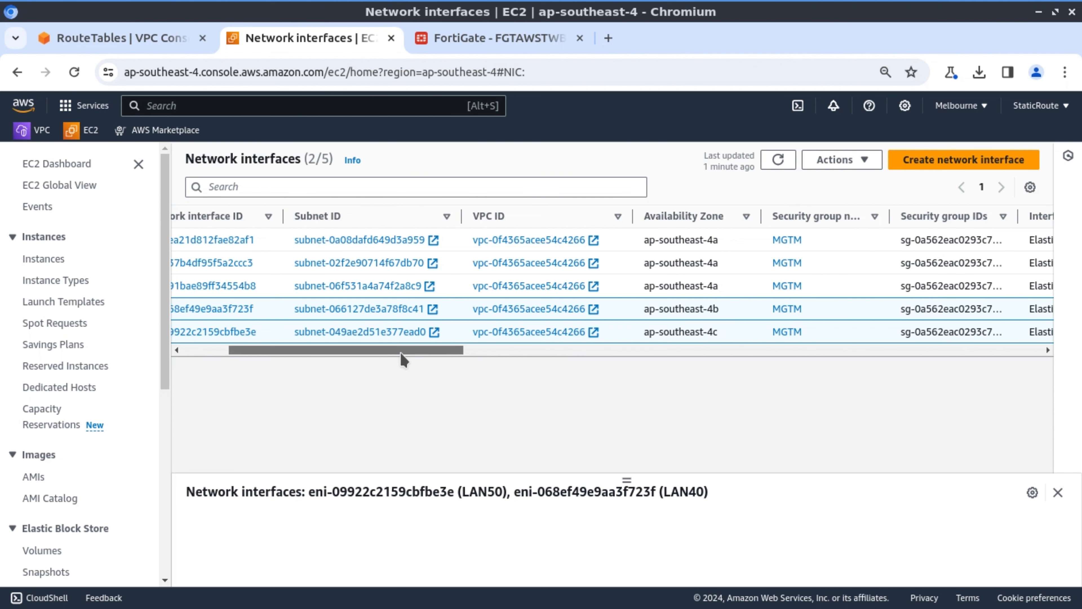
{"action": "left_click_drag", "start_coordinate": [346, 350], "coordinate": [510, 381]}
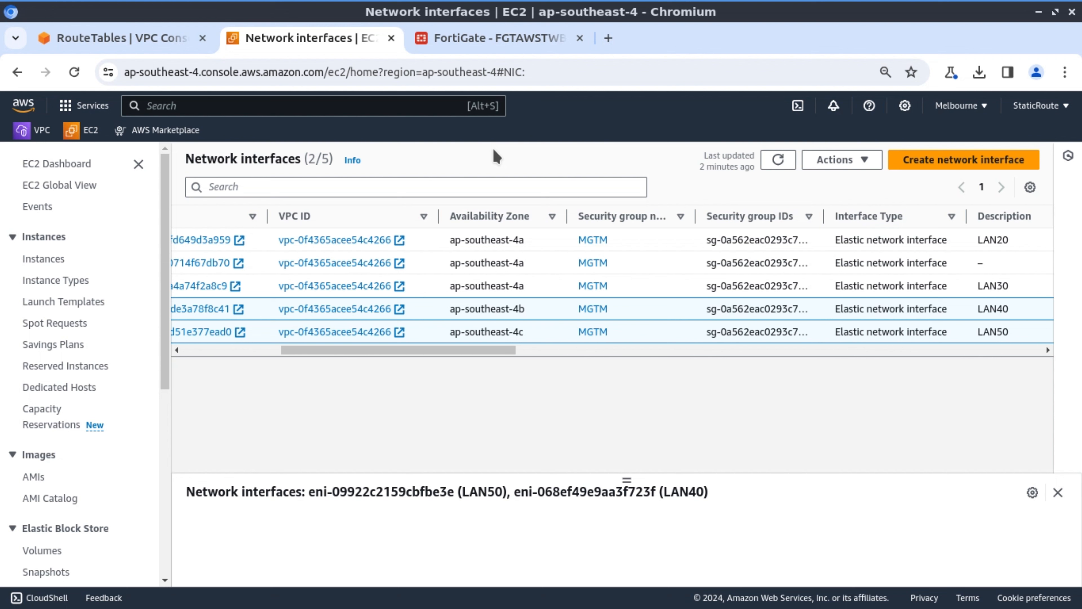
{"action": "scroll", "coordinate": [498, 162], "scroll_direction": "left", "scroll_amount": 5}
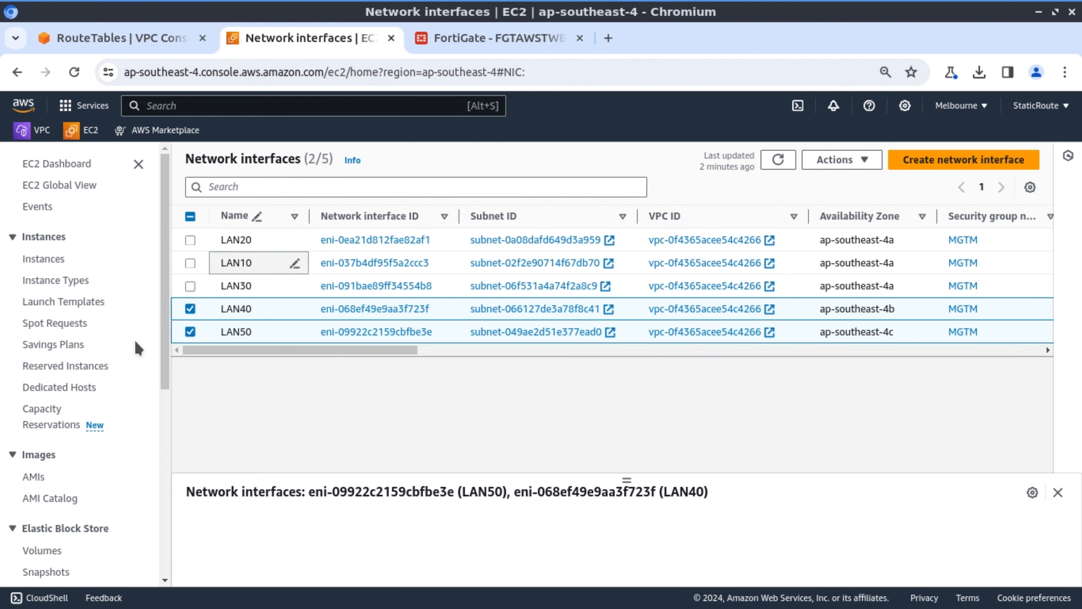
- Open the SR-VPC details in the VPC console and examine the VPC's address range and subnet layout in the resource map
{"action": "left_click", "coordinate": [167, 42]}
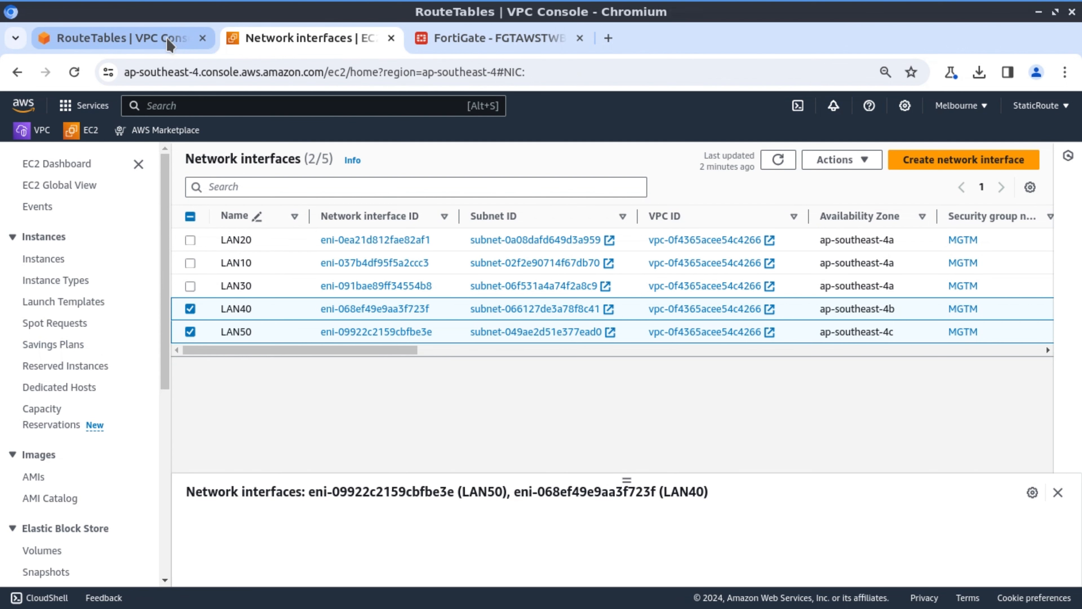
{"action": "left_click", "coordinate": [46, 283]}
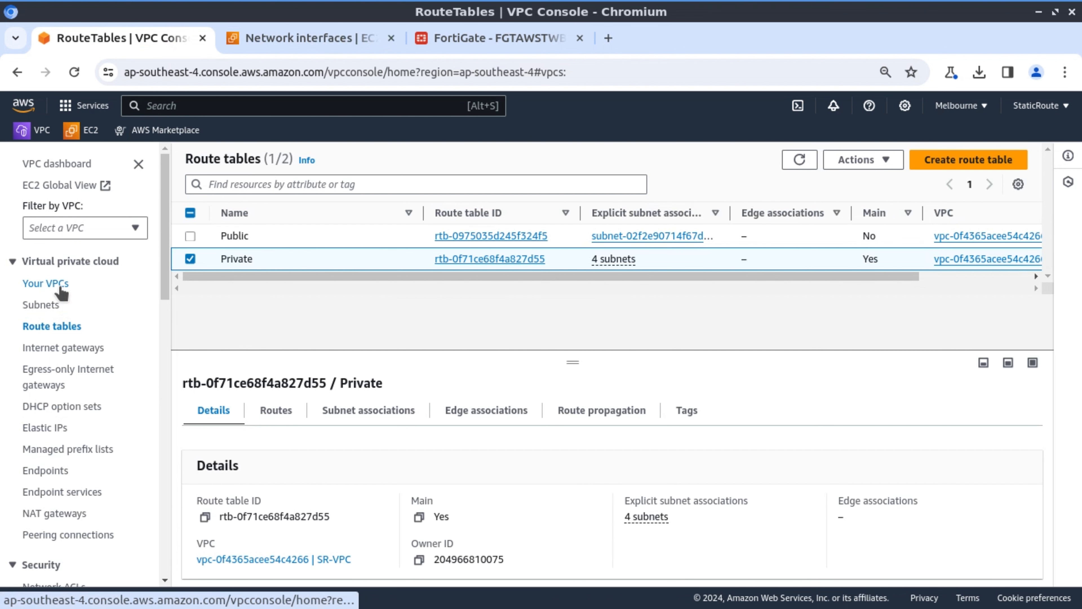
{"action": "scroll", "coordinate": [316, 365], "scroll_direction": "down", "scroll_amount": 5}
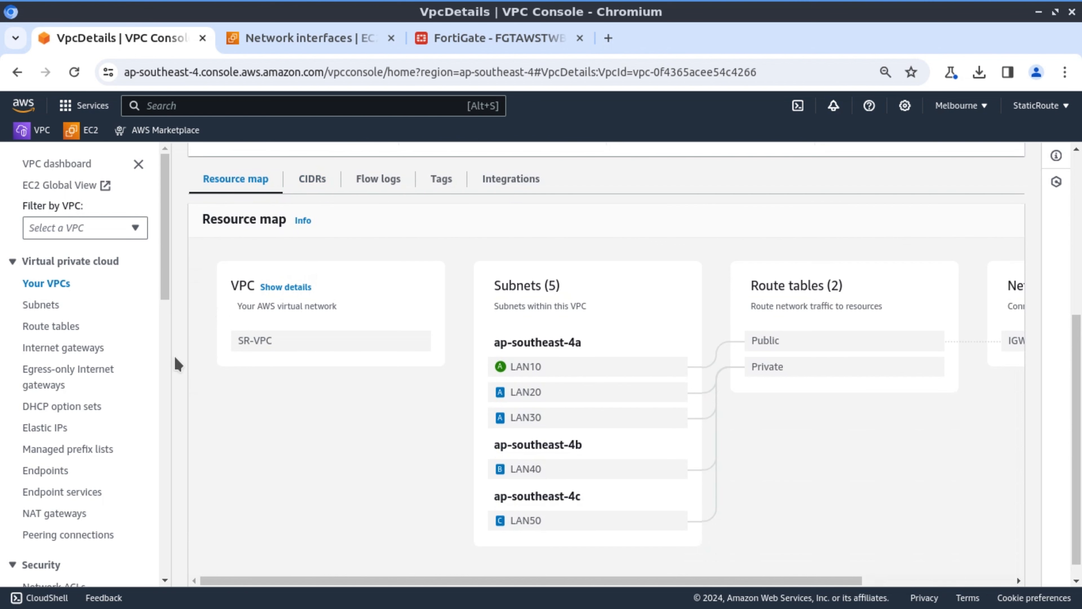
{"action": "left_click_drag", "start_coordinate": [538, 584], "coordinate": [581, 584]}
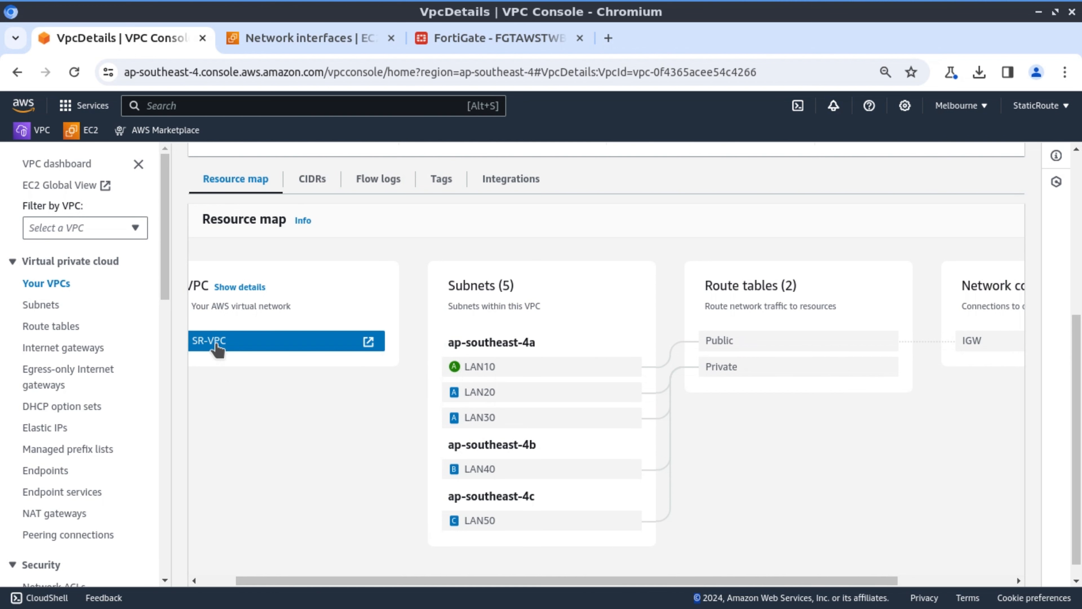
{"action": "left_click", "coordinate": [213, 344]}
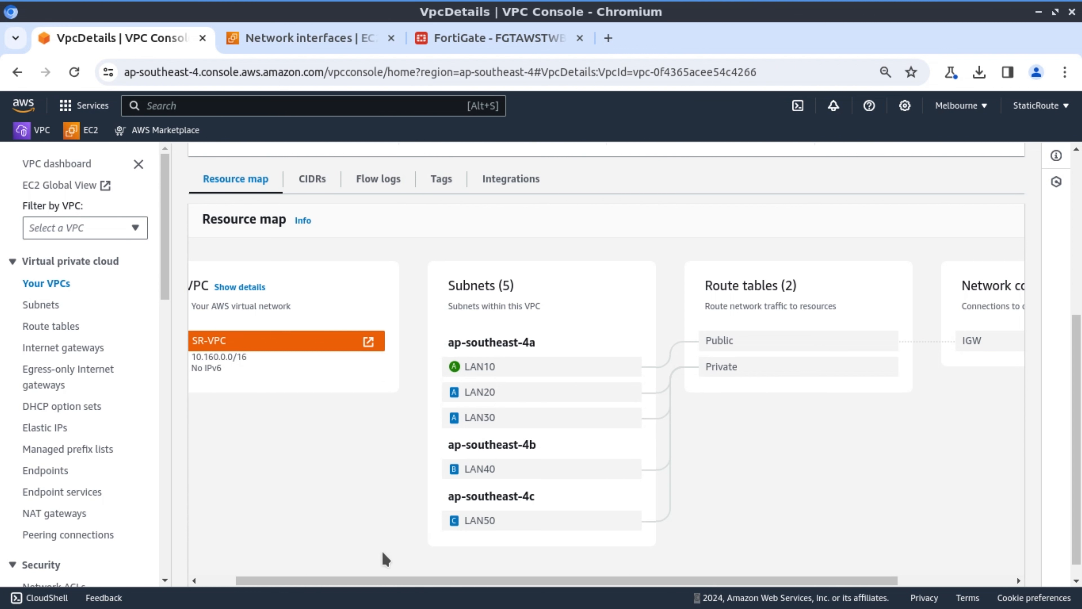
- Examine how the subnets link to the Public and Private route tables and the network connections in the SR-VPC resource map
{"action": "left_click", "coordinate": [387, 580]}
{"action": "left_click_drag", "start_coordinate": [387, 580], "coordinate": [396, 581]}
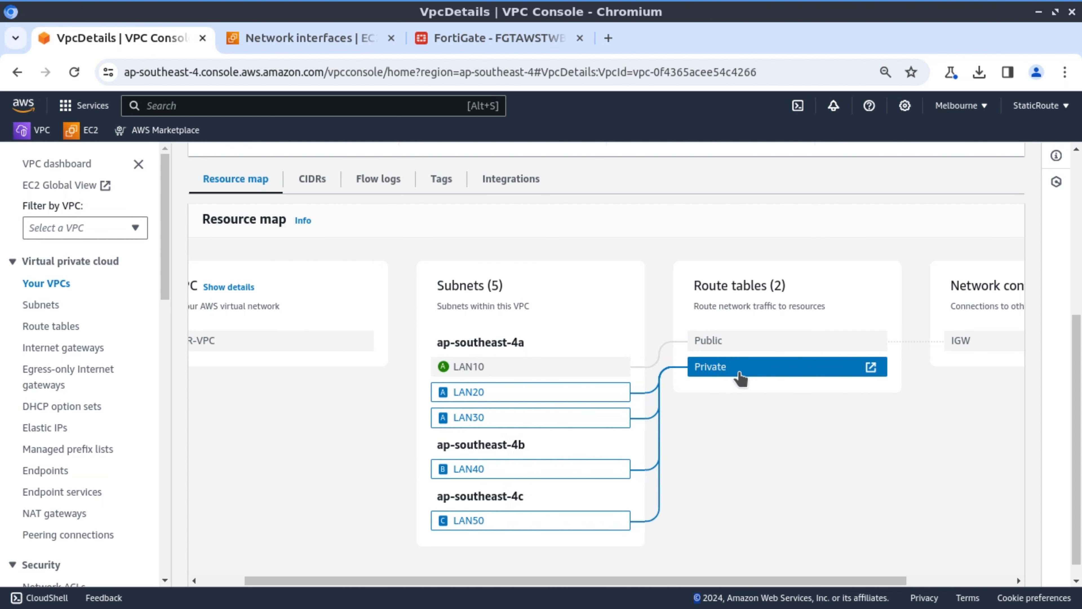
{"action": "left_click", "coordinate": [740, 377]}
{"action": "scroll", "coordinate": [741, 377], "scroll_direction": "right", "scroll_amount": 3}
{"action": "left_click", "coordinate": [741, 377]}
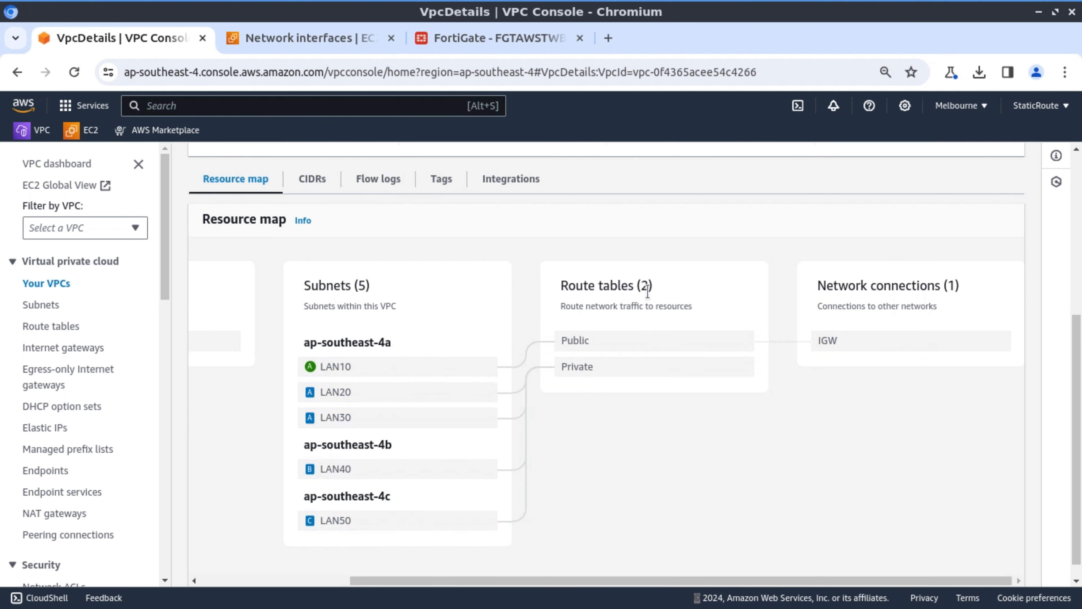